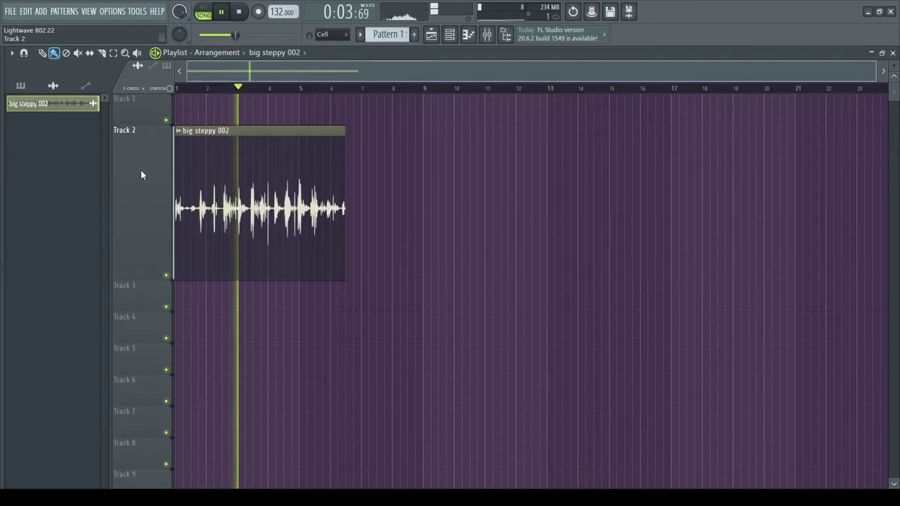
Step: Time-stretch the big steppy 002 clip on Track 2 to a length of one bar (1:00:00)
scroll(215, 157, "up", 5)
scroll(215, 158, "down", 5)
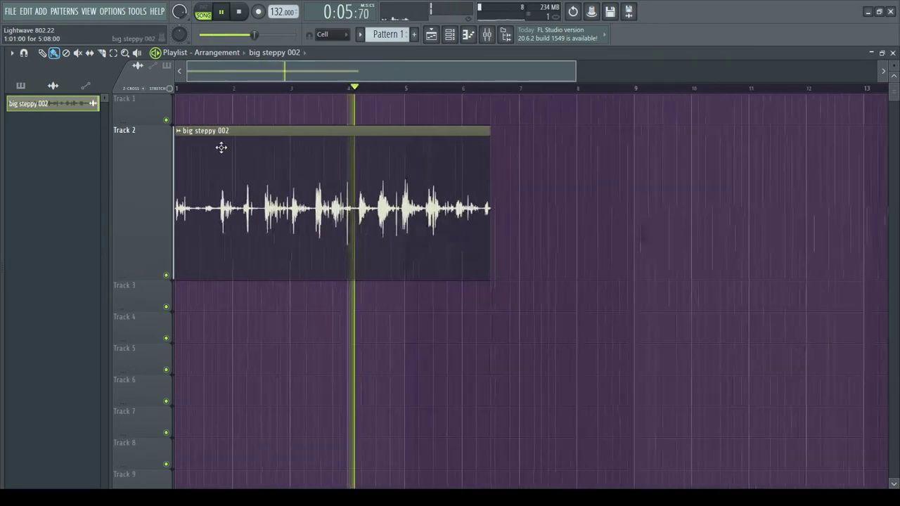
double_click(299, 186)
left_click_drag(277, 161, 596, 122)
left_click_drag(608, 185, 608, 201)
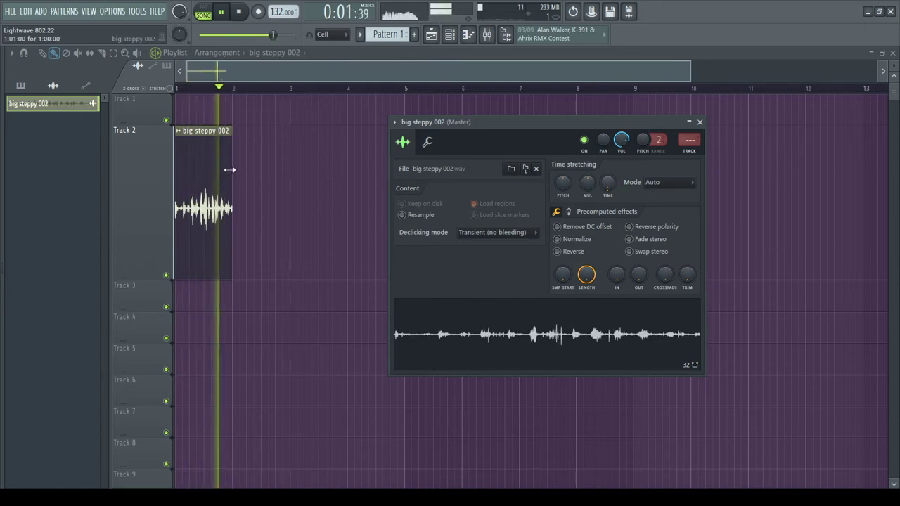
Step: Play back the stretched big steppy 002 clip and close its channel settings to examine the full waveform
scroll(201, 201, "up", 5)
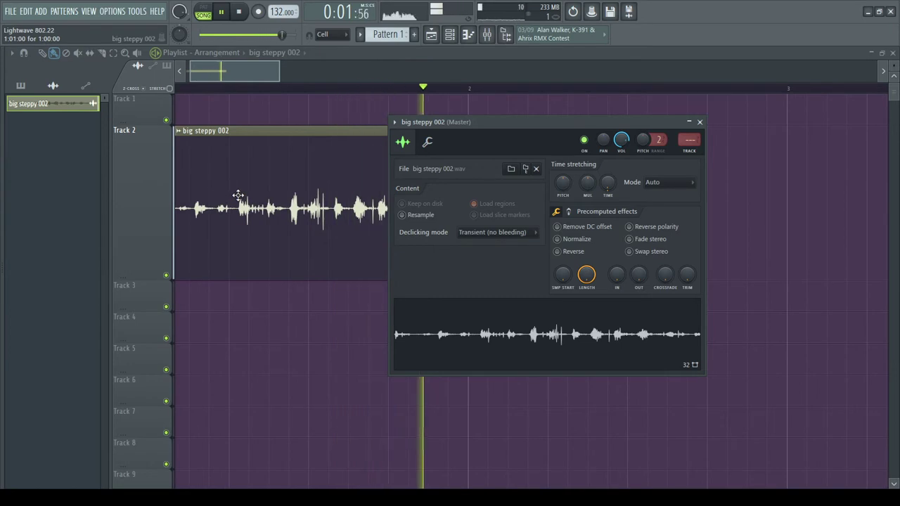
key("space")
key("space")
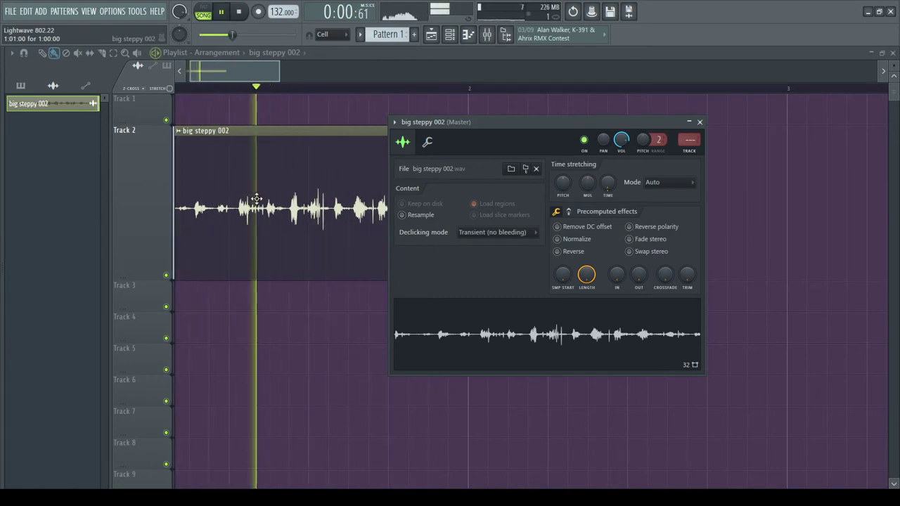
left_click(699, 122)
key("space")
key("space")
scroll(306, 202, "up", 3)
scroll(485, 160, "down", 1)
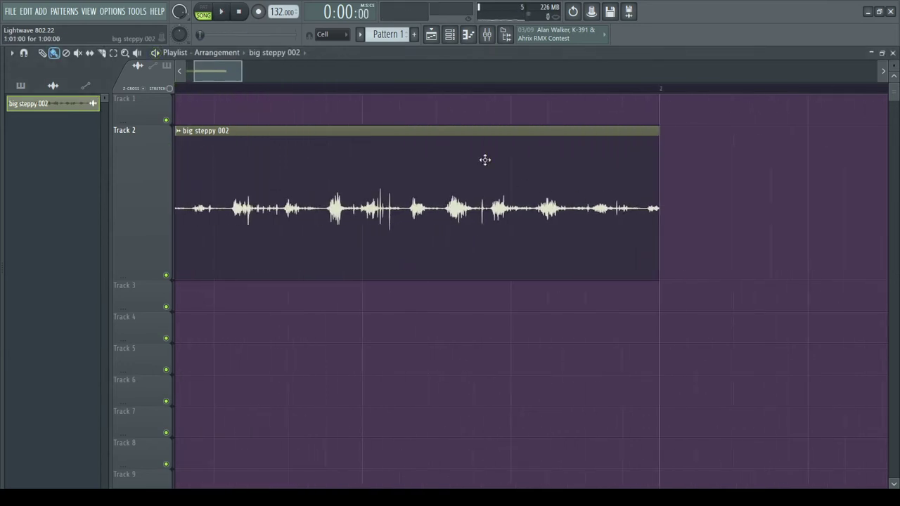
scroll(436, 115, "up", 1)
key("space")
key("space")
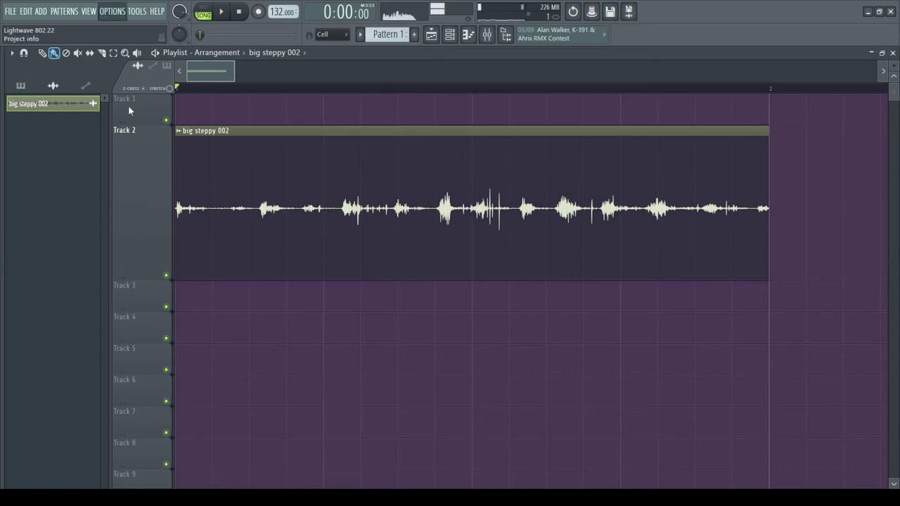
Step: Slice the big steppy 002 clip at its midpoint, delete the second half and play back the rest
key("c")
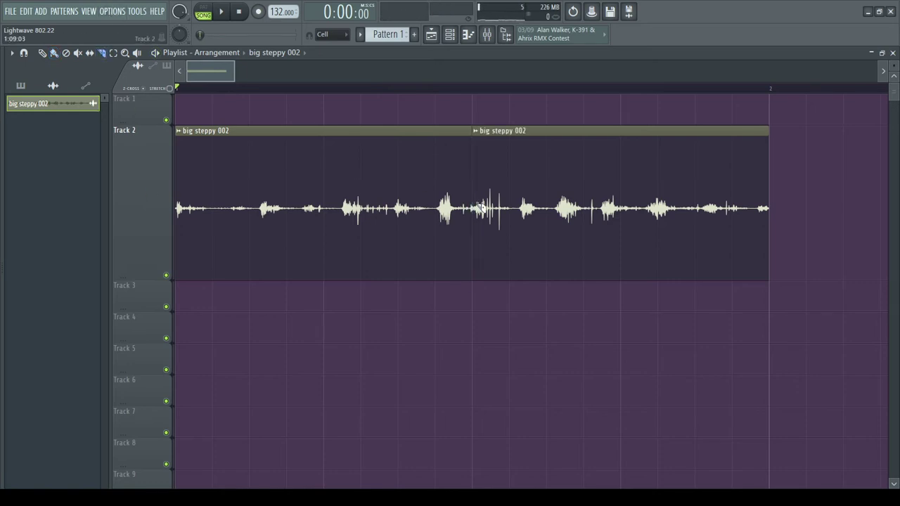
right_click(526, 211)
key("space")
key("space")
Step: Normalize the big steppy 002 sample and play back the remaining half
double_click(427, 203)
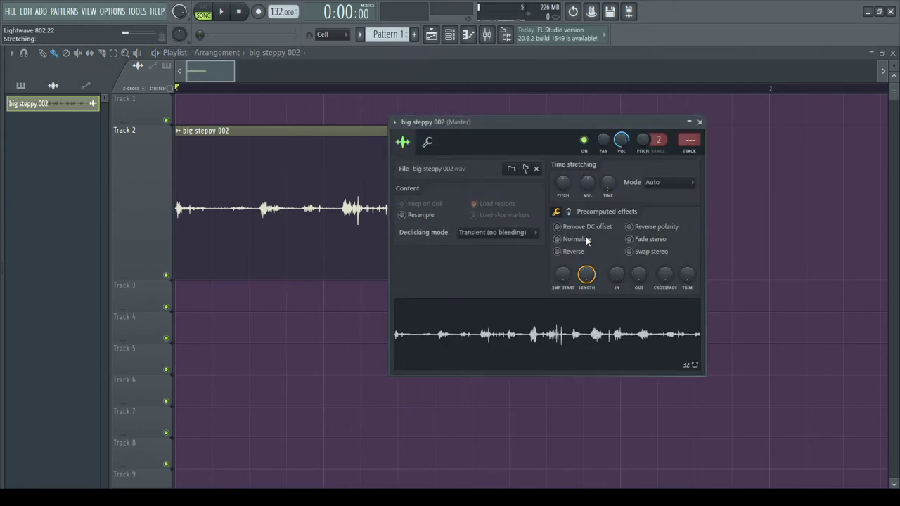
key("space")
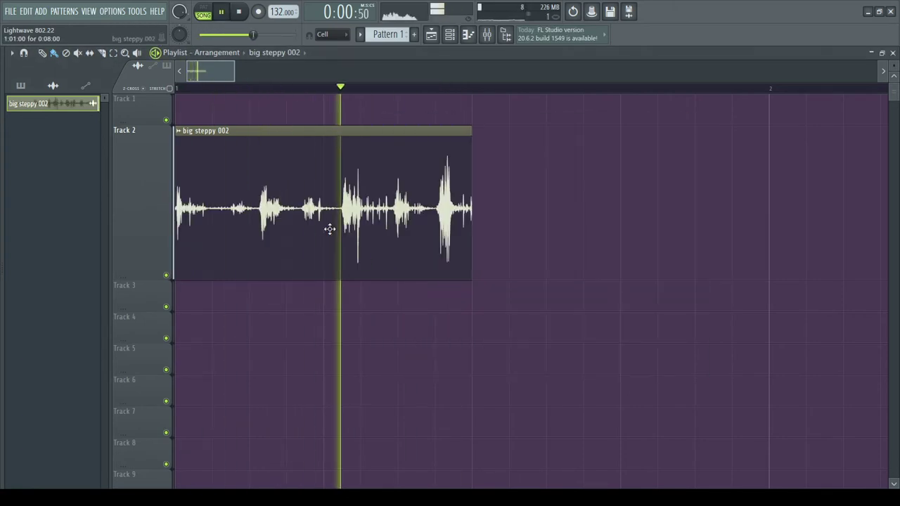
key("space")
Step: Move the big steppy 002 clip to start at 1:02:00 on Track 2 and play it back
left_click_drag(307, 222, 333, 214)
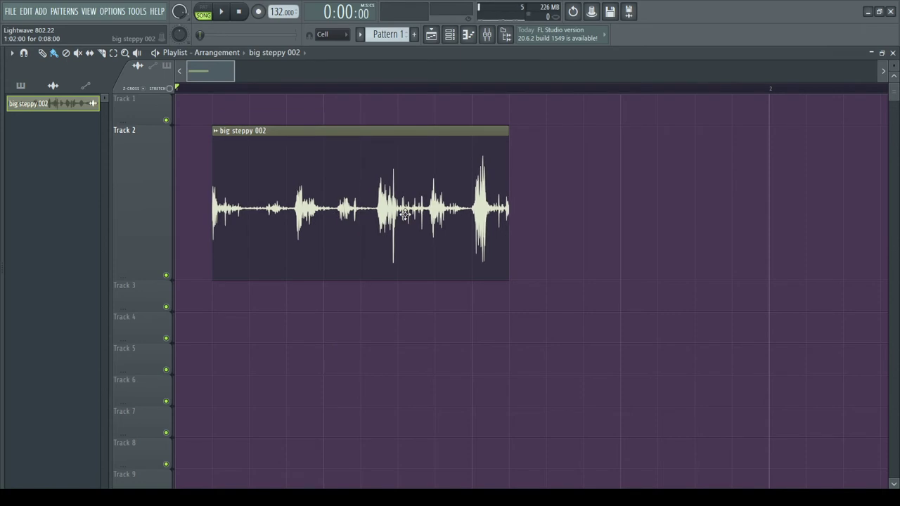
key("space")
scroll(404, 214, "down", 4)
key("space")
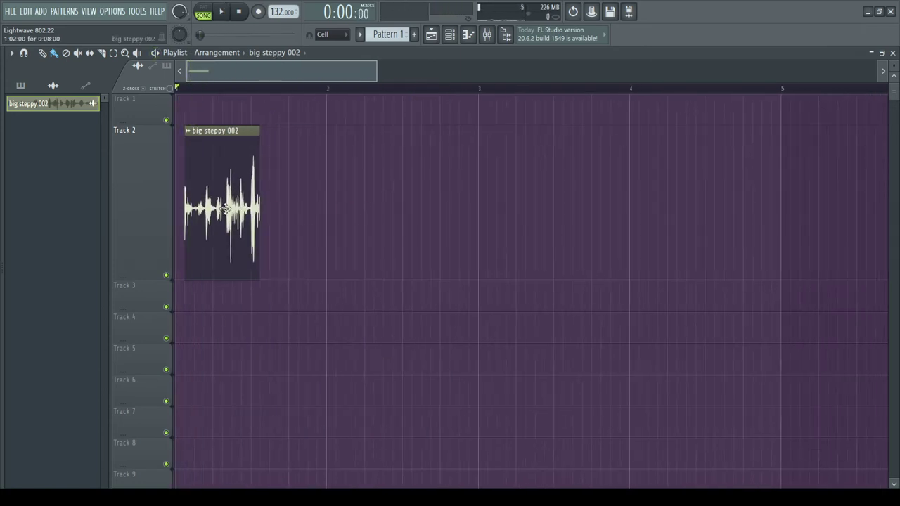
mouse_move(261, 211)
left_mouse_down()
mouse_move(284, 213)
mouse_move(256, 209)
left_mouse_up()
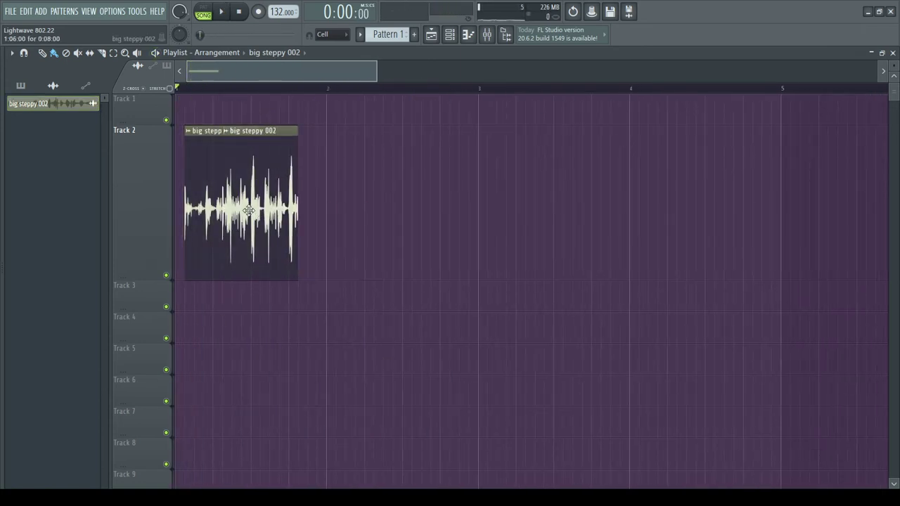
scroll(255, 209, "up", 5)
left_click_drag(380, 204, 388, 349)
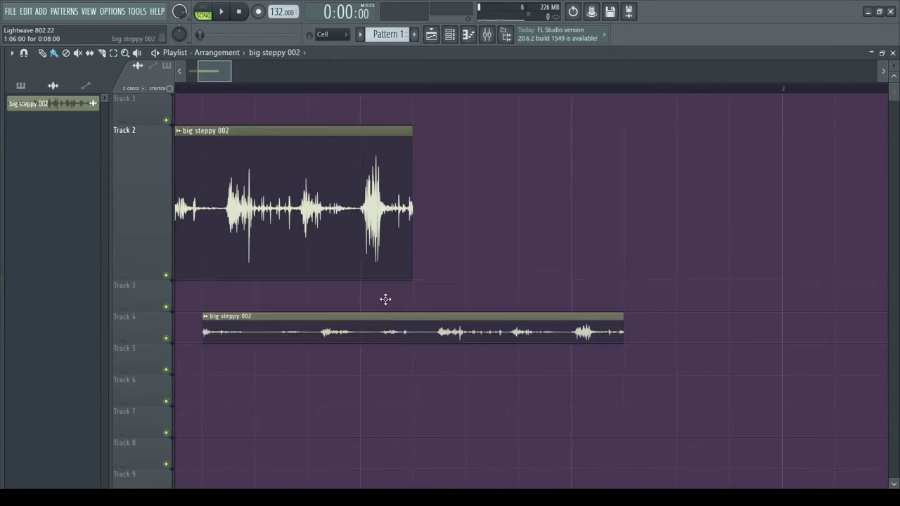
left_click_drag(295, 319, 295, 288)
left_click_drag(203, 296, 357, 289)
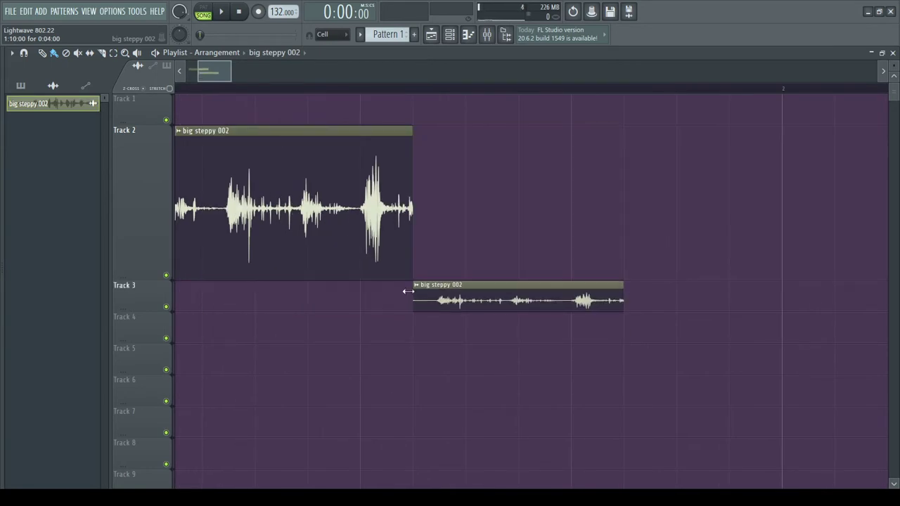
key("space")
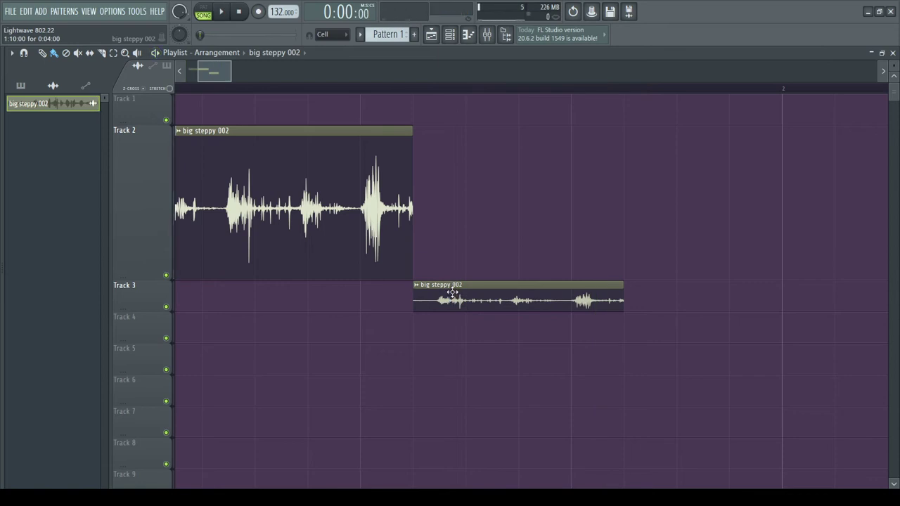
right_click(461, 294)
Step: Add the sample "a crow but as a 1960s starship alert" to the start of Track 1
scroll(504, 280, "down", 4, "ctrl")
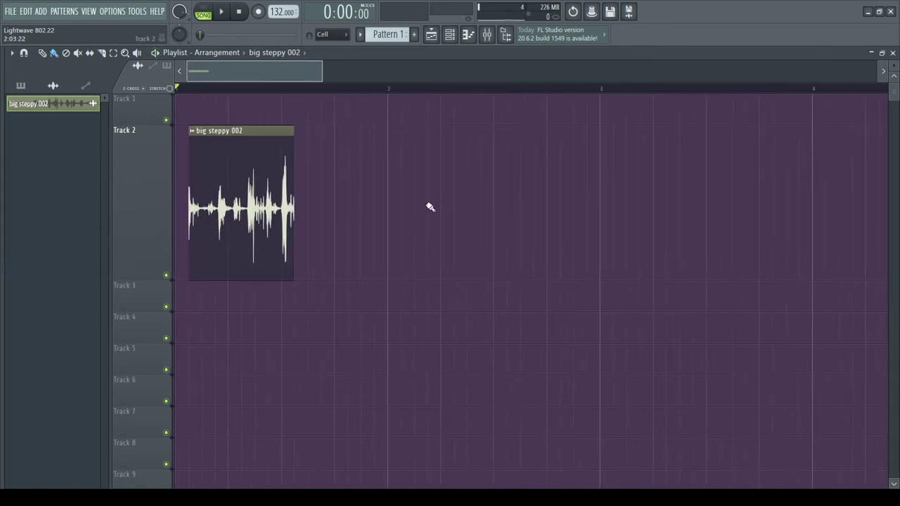
key("space")
key("space")
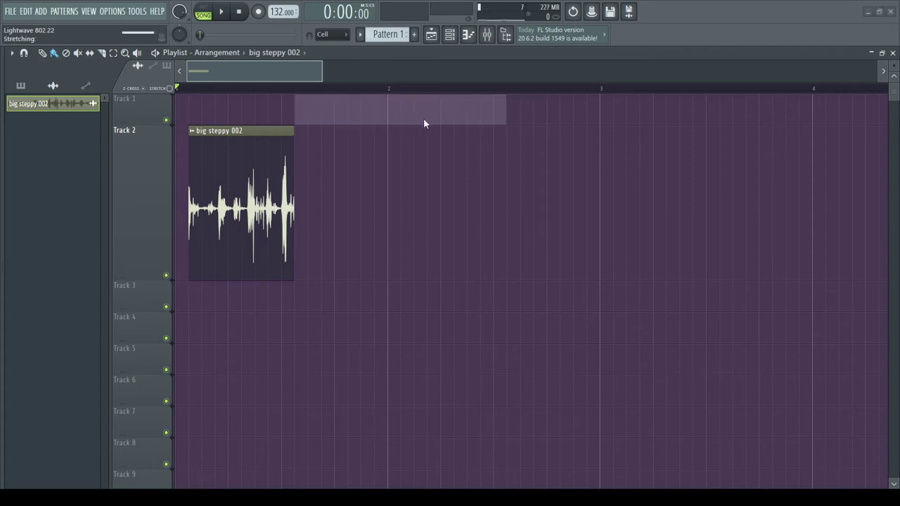
left_click_drag(423, 123, 387, 121)
scroll(398, 125, "down", 4, "ctrl")
scroll(274, 110, "up", 4, "ctrl")
scroll(275, 111, "down", 2, "ctrl")
left_click_drag(370, 111, 302, 110)
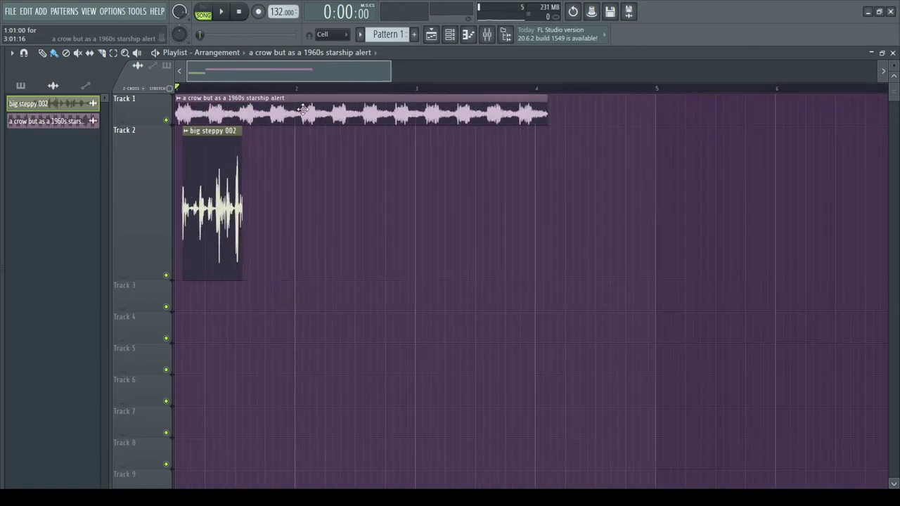
Step: Play the crow starship alert clip soloed, moving it from Track 1 to Track 3 and soloing that track
right_click(167, 120)
key("space")
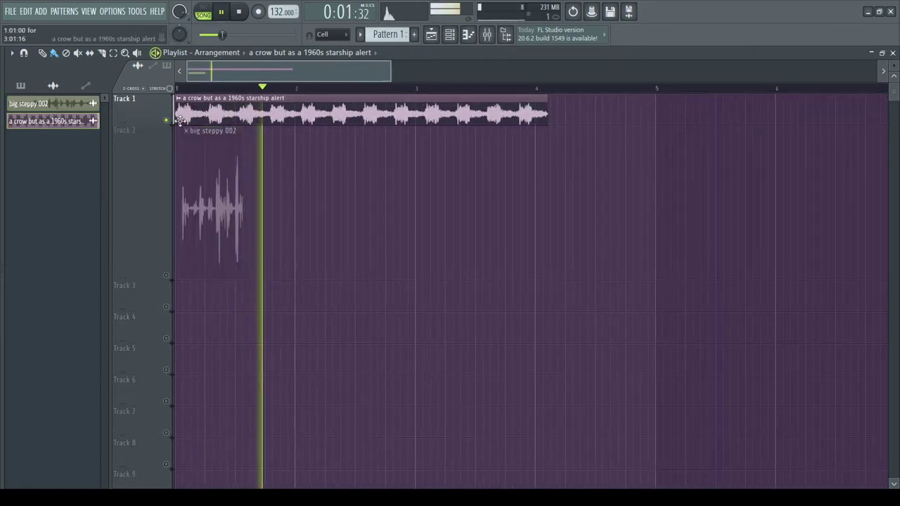
left_click_drag(289, 120, 212, 288)
right_click(167, 306)
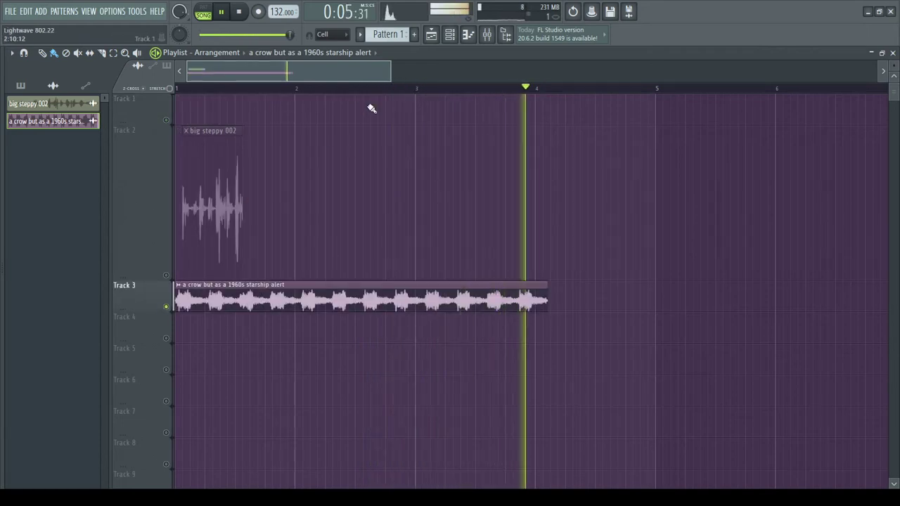
Step: Route the crow starship alert sample to mixer insert 1 and load Fruity parametric EQ 2 in that insert's first slot
left_click(486, 34)
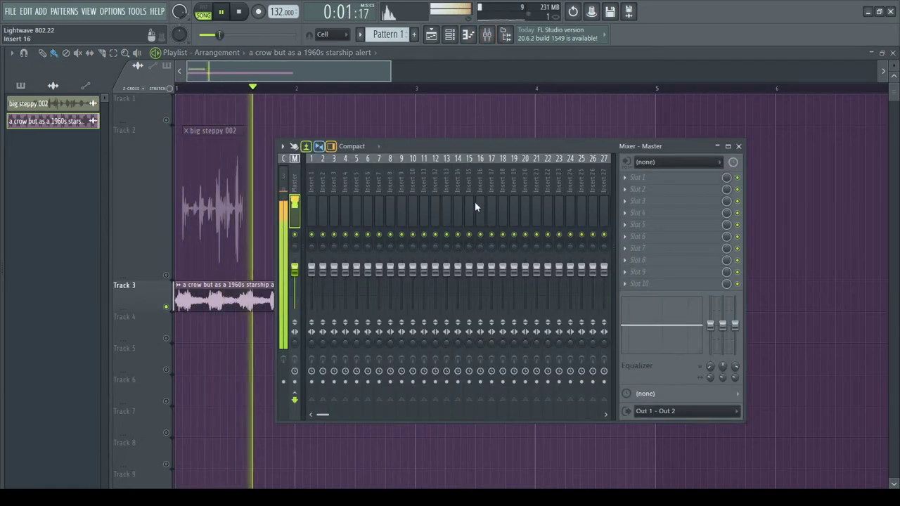
double_click(232, 288)
scroll(383, 196, "up", 1)
left_click(487, 34)
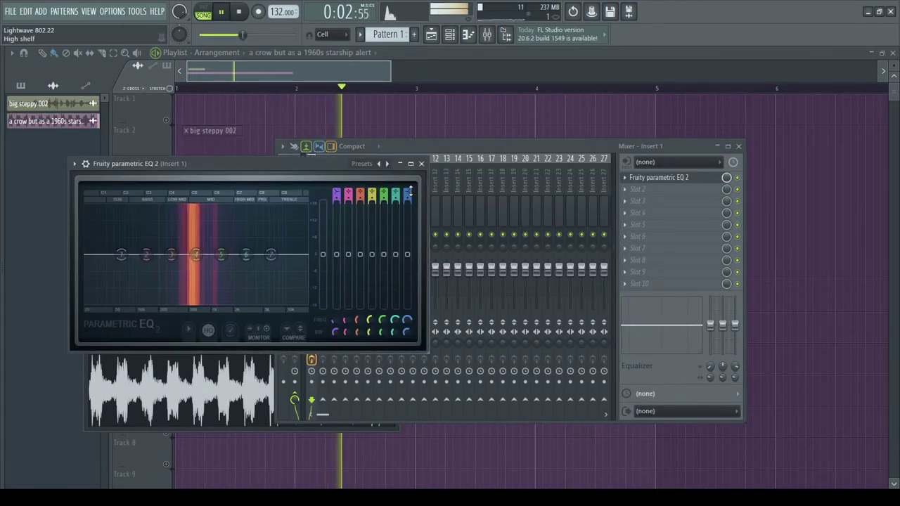
Step: Turn EQ band 7 into a steep low-pass filter with its cutoff at about 500 Hz
scroll(407, 196, "down", 6)
left_click_drag(280, 264, 201, 254)
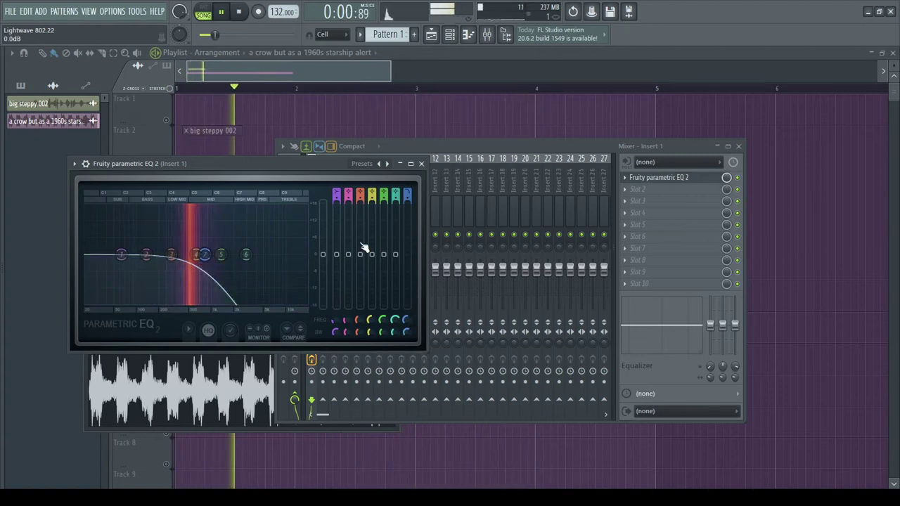
left_click_drag(406, 332, 407, 317)
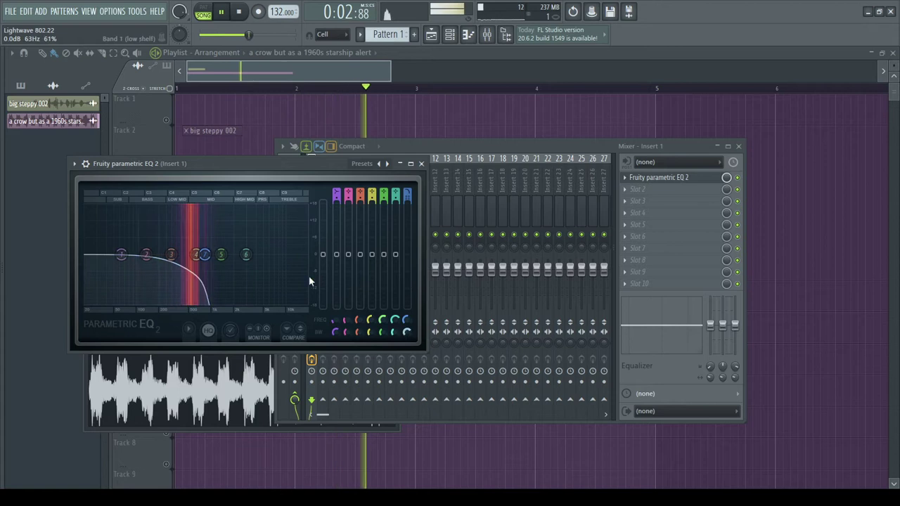
left_click_drag(204, 255, 194, 254)
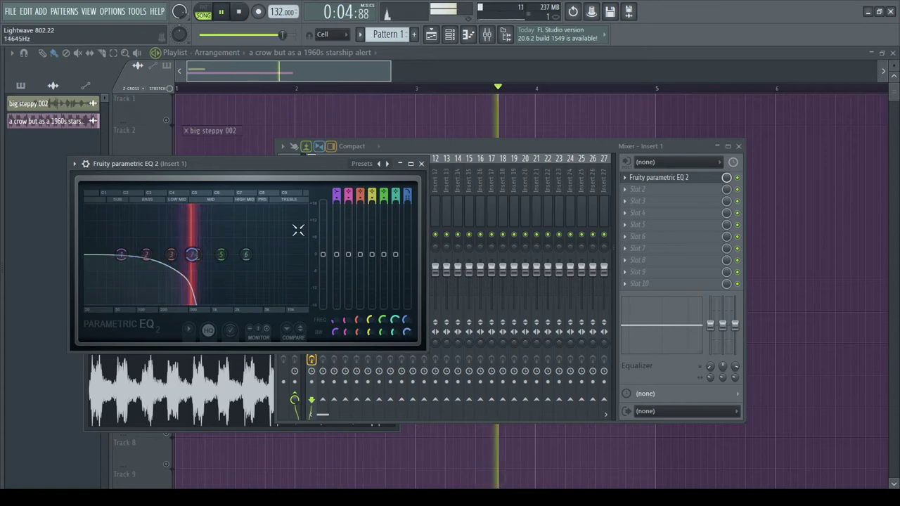
Step: Lower the volume of mixer insert 1 to 77% (-5.3 dB) and unsolo Track 3 in the playlist
left_click(422, 163)
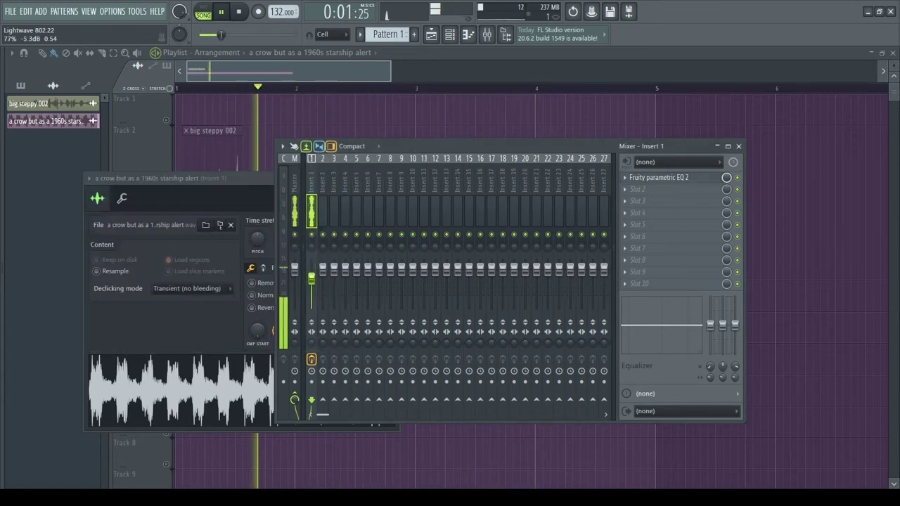
left_click(127, 137)
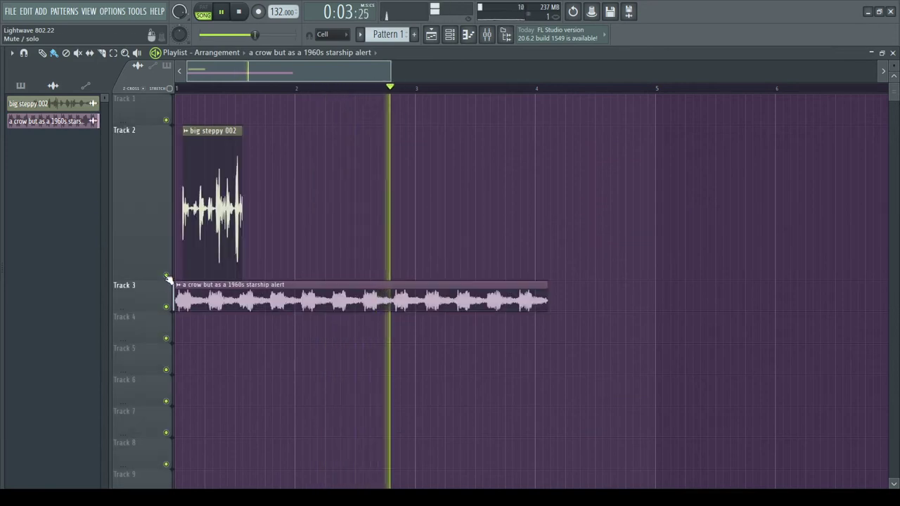
key("space")
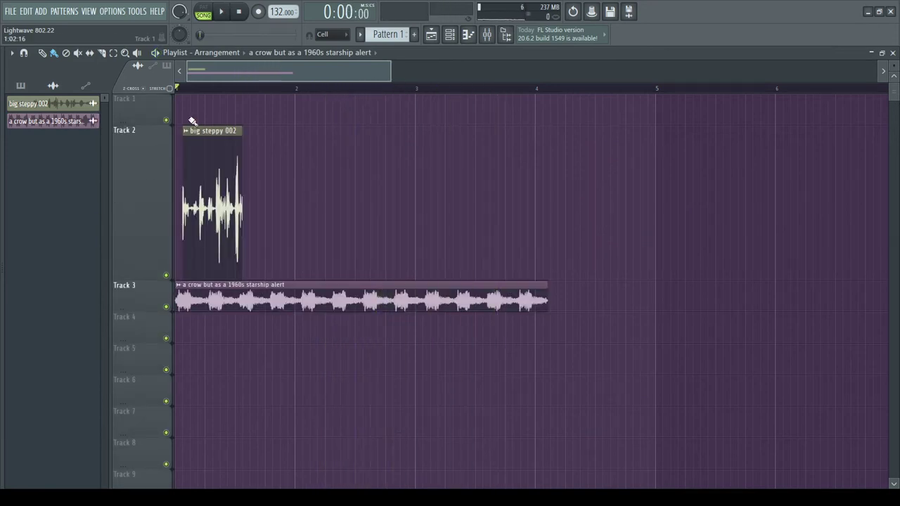
Step: Time-stretch the crow starship alert clip on Track 3 to one bar and play it with the steps
double_click(398, 299)
left_click_drag(315, 179, 689, 91)
left_click_drag(676, 149, 675, 165)
key("space")
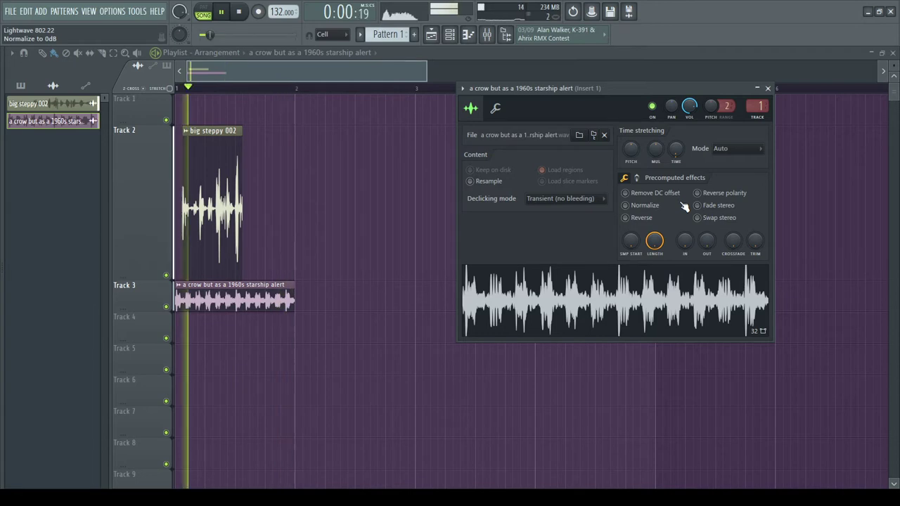
key("Escape")
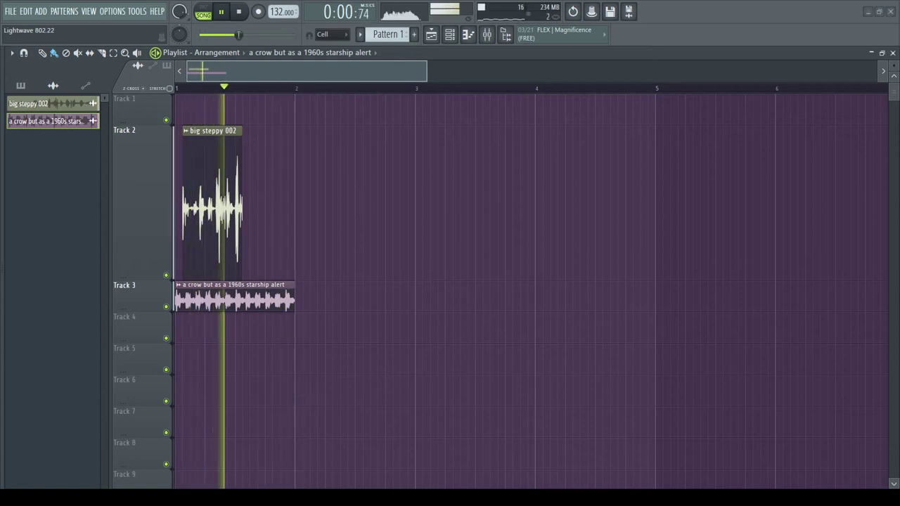
Step: Add the sample "a single caw" at the start of Track 1 and normalize it
left_click_drag(260, 99, 344, 119)
key("space")
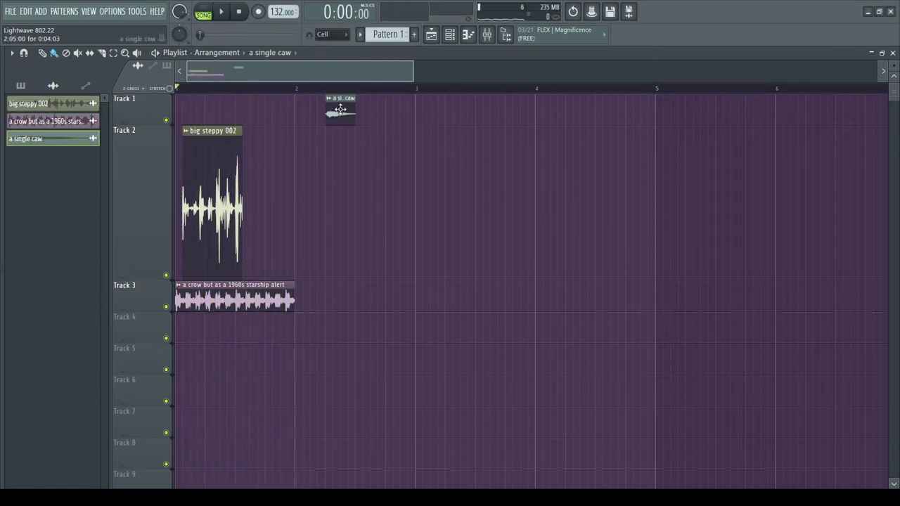
double_click(340, 109)
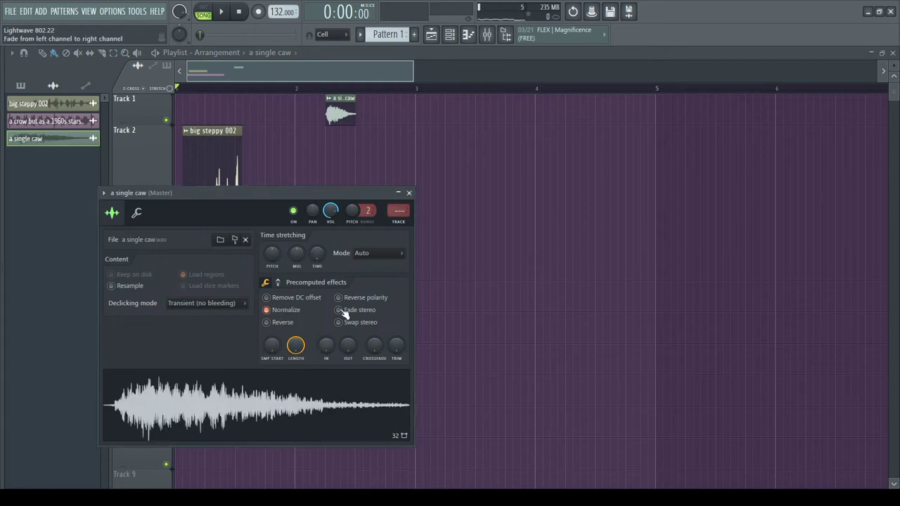
left_click(409, 192)
left_click_drag(340, 112, 154, 112)
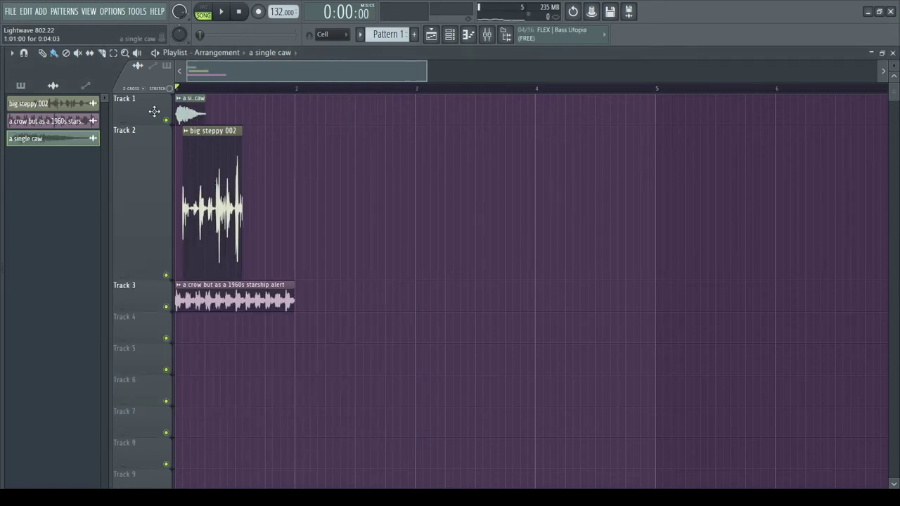
Step: Enlarge Track 1 to about the height of Track 2 and play it back soloed
scroll(161, 113, "up", 5)
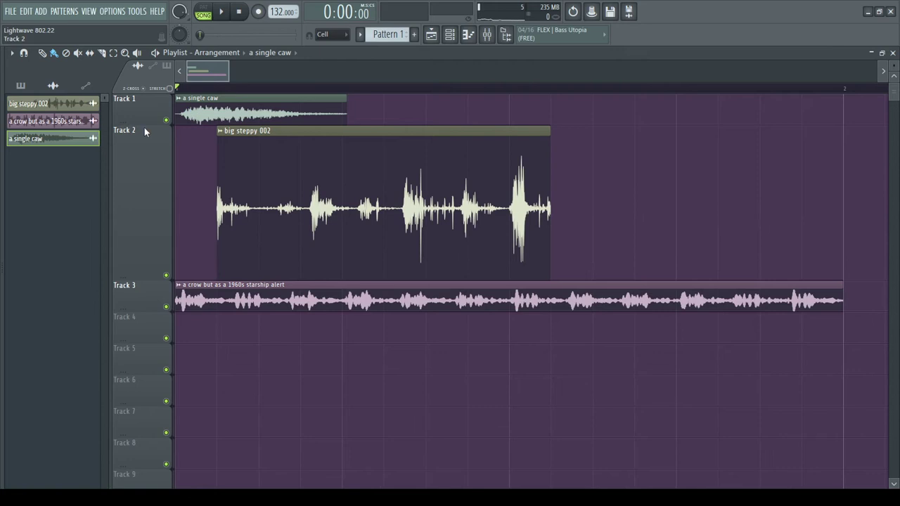
left_click_drag(144, 127, 171, 267)
right_click(167, 279)
key("space")
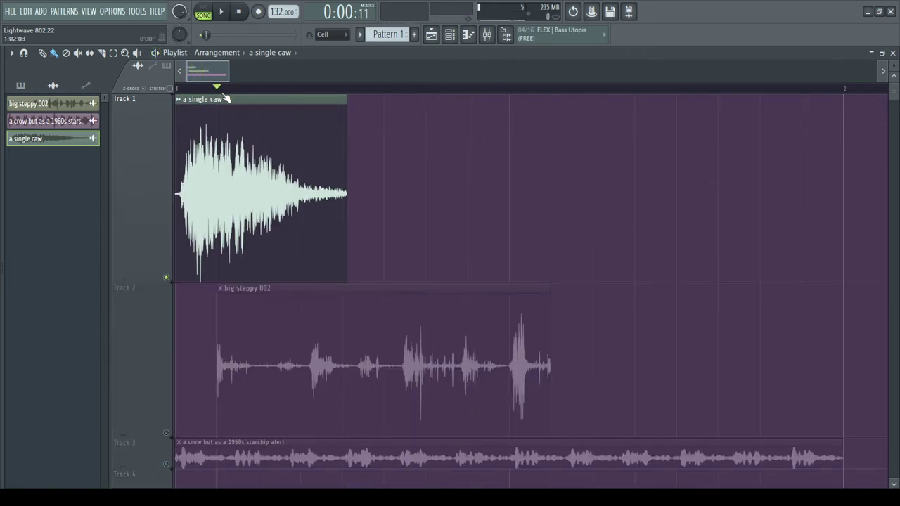
Step: Play back Track 1 while narrowing the playlist loop range to the loud middle section of the caw clip
left_click_drag(186, 89, 222, 92)
key("space")
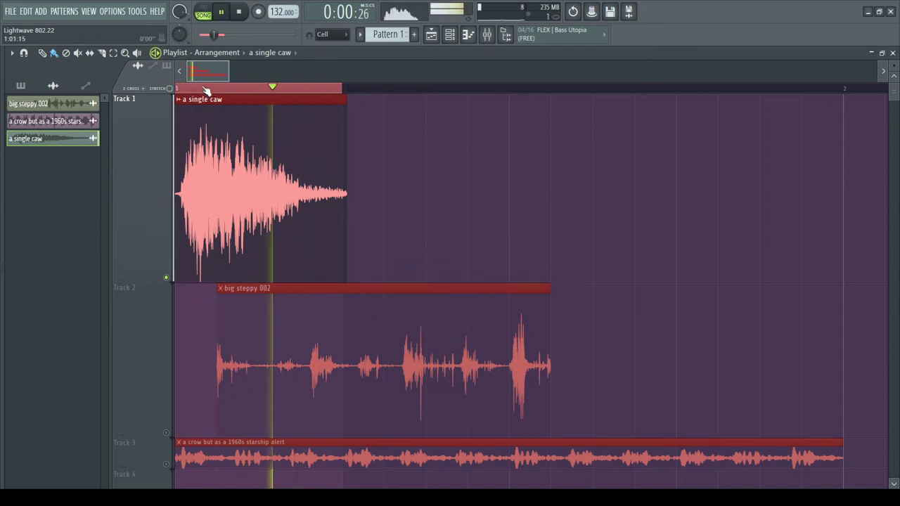
left_click_drag(211, 91, 325, 90)
mouse_move(251, 92)
left_mouse_down()
mouse_move(264, 93)
mouse_move(235, 90)
left_mouse_up()
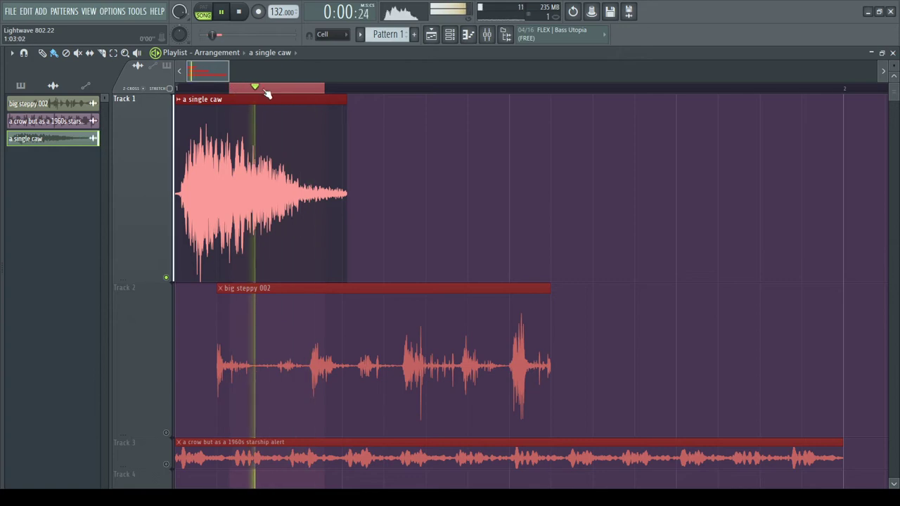
left_click_drag(336, 92, 177, 91)
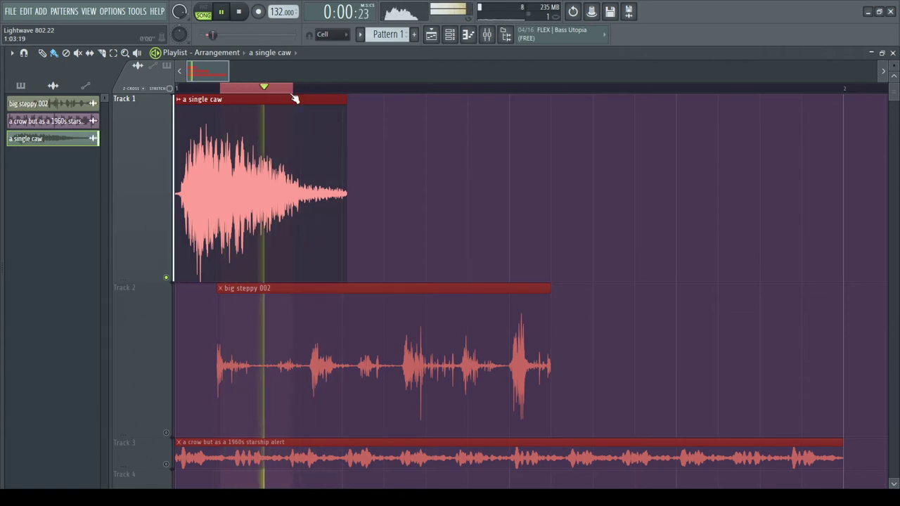
Step: Slice the caw clip at both ends of the loop range and delete the two outer pieces
left_click(224, 114)
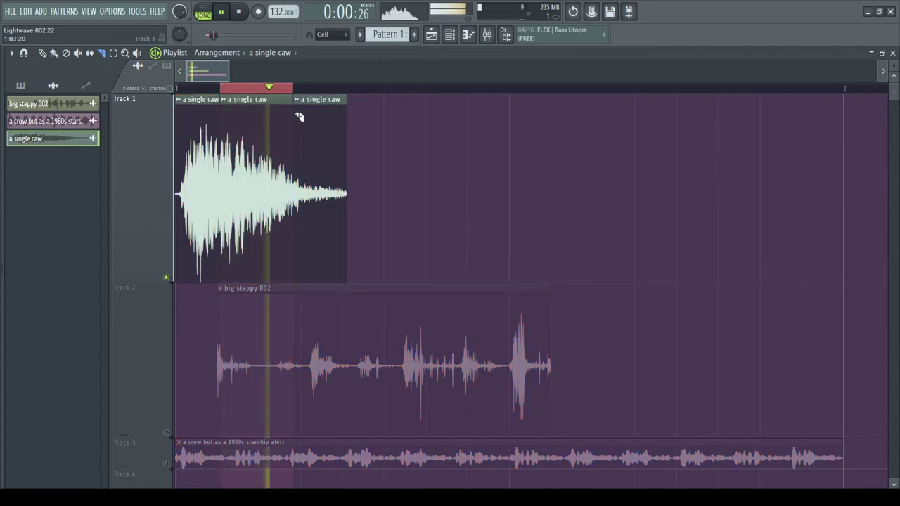
key("b")
right_click(317, 127)
right_click(203, 126)
Step: Turn the remaining caw slice into its own sample, "a single caw - Part_1", and normalize it
double_click(240, 133)
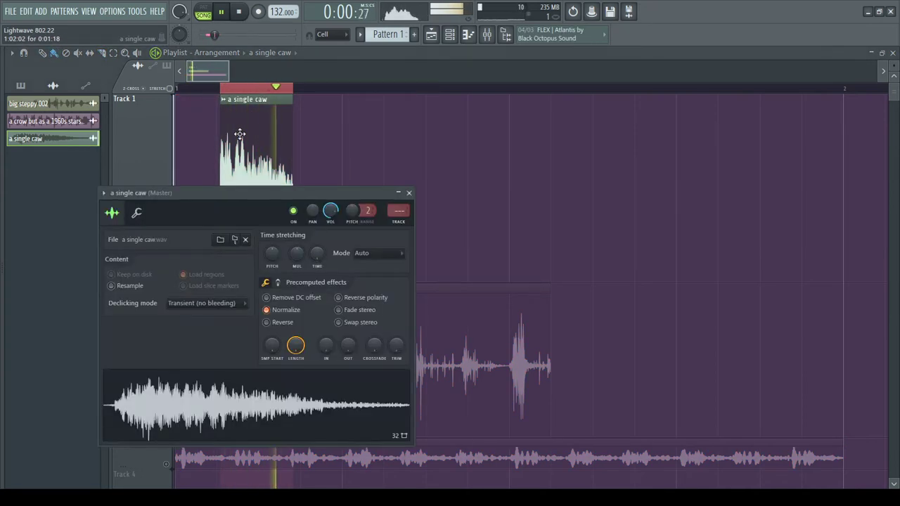
key("Escape")
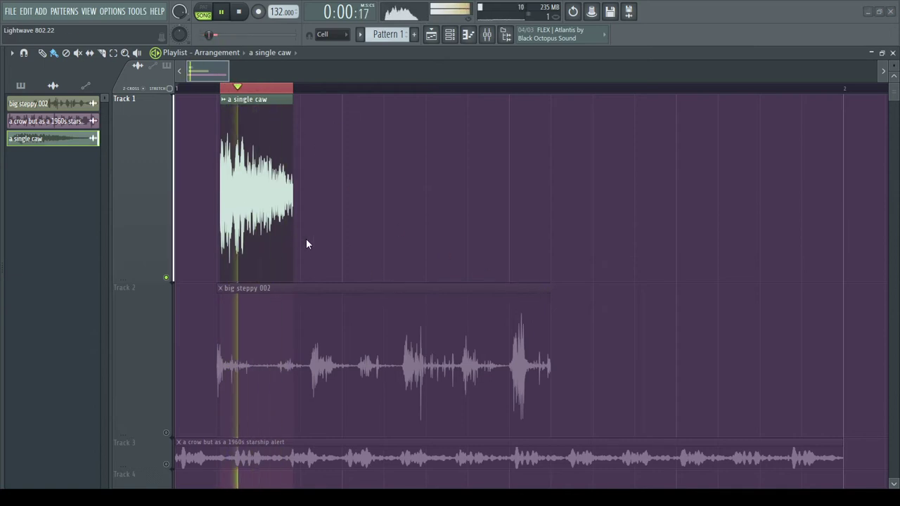
double_click(253, 196)
left_click(299, 325)
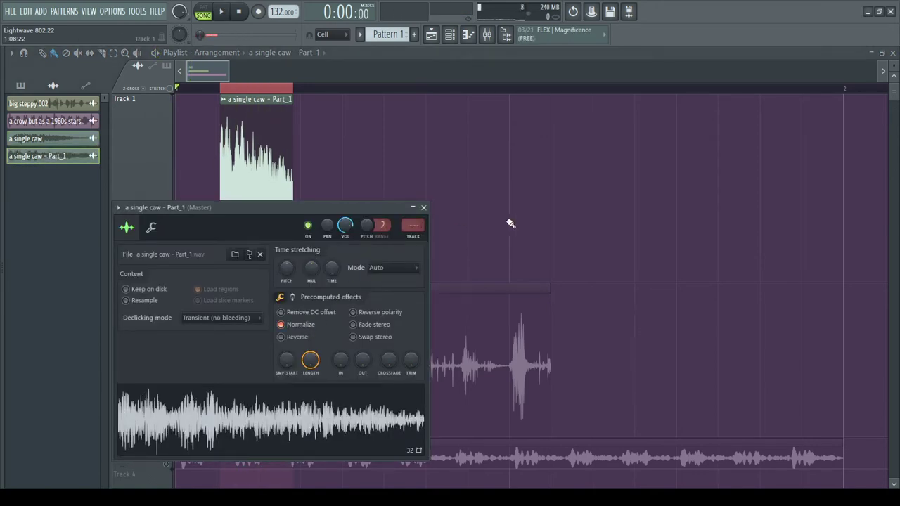
Step: Route the new caw sample to mixer insert 2 and load Fruity Limiter on that insert during playback
key("space")
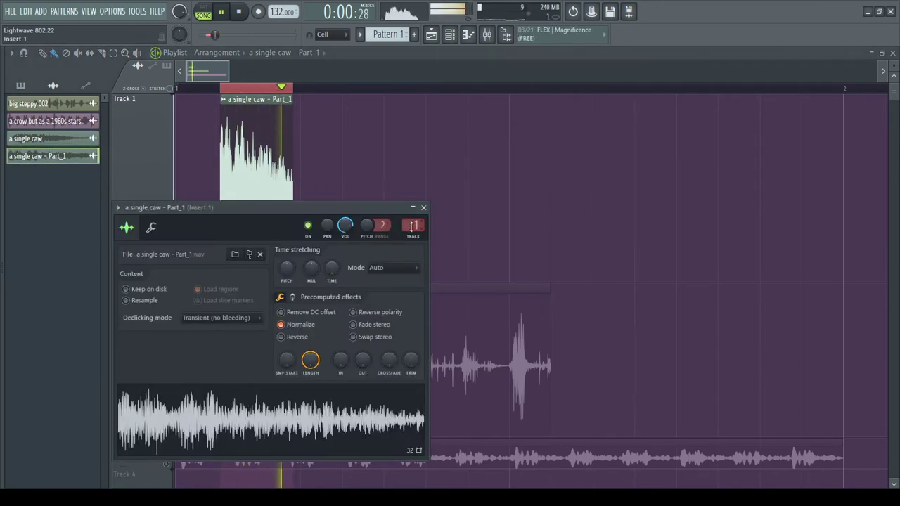
key("Escape")
key("F9")
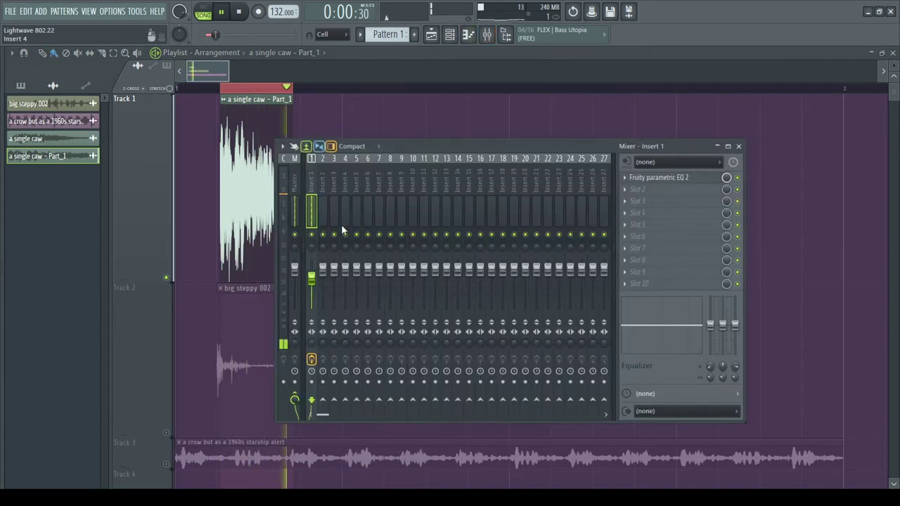
key("space")
double_click(287, 165)
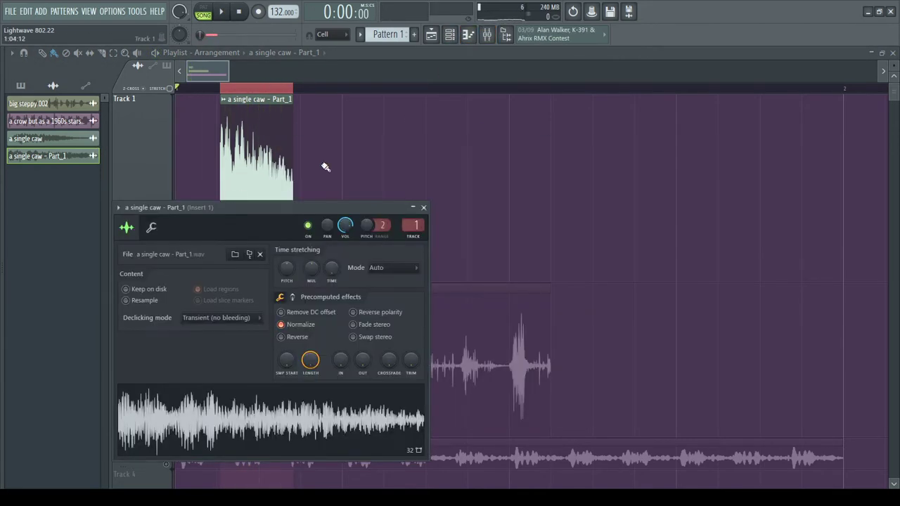
key("Escape")
key("space")
key("F9")
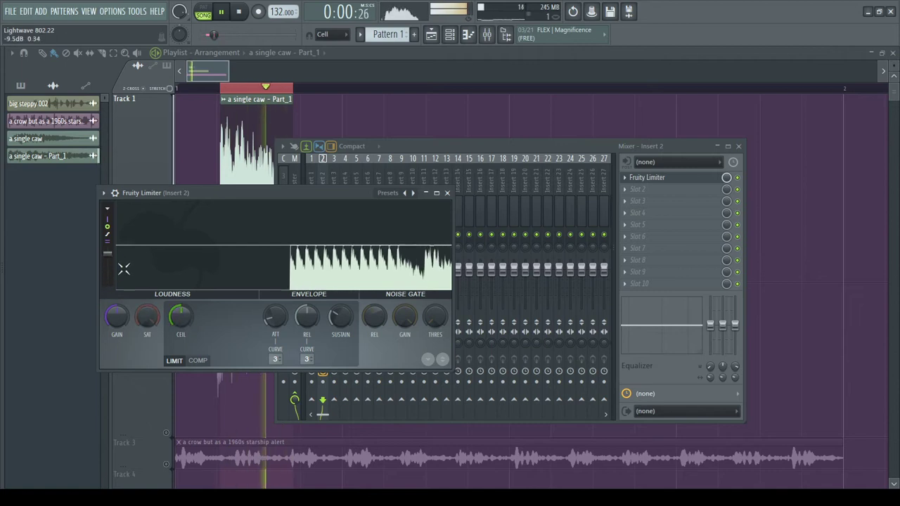
Step: Switch the limiter on insert 2 to compression, lower its threshold, raise its ratio, and set release 14.25 ms, attack 87.37 ms and knee 32%
left_click(200, 362)
left_click_drag(176, 319, 176, 353)
left_click_drag(241, 318, 307, 346)
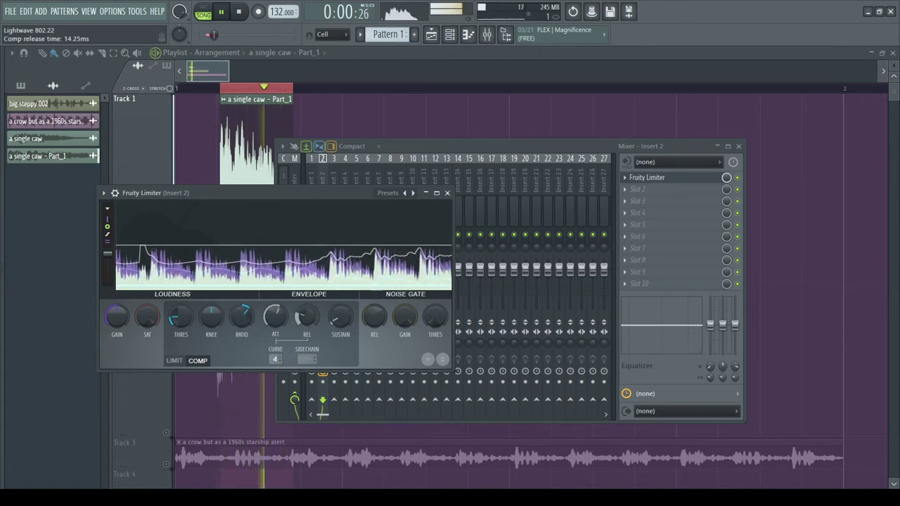
left_click_drag(179, 318, 179, 332)
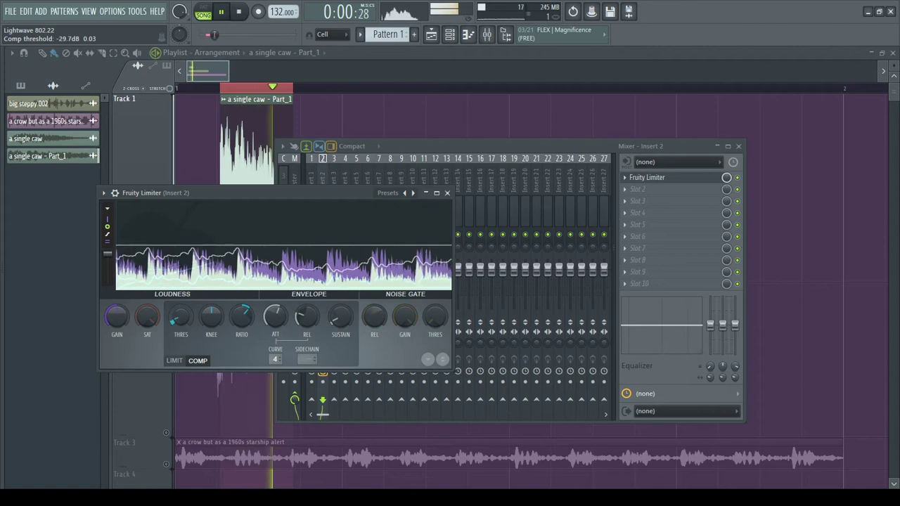
left_click_drag(276, 317, 276, 307)
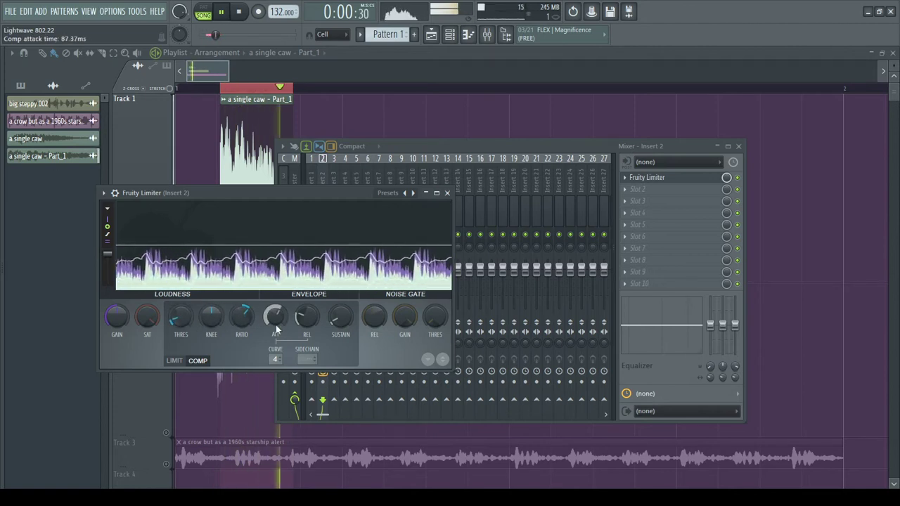
mouse_move(211, 318)
left_mouse_down()
mouse_move(212, 303)
mouse_move(213, 325)
left_mouse_up()
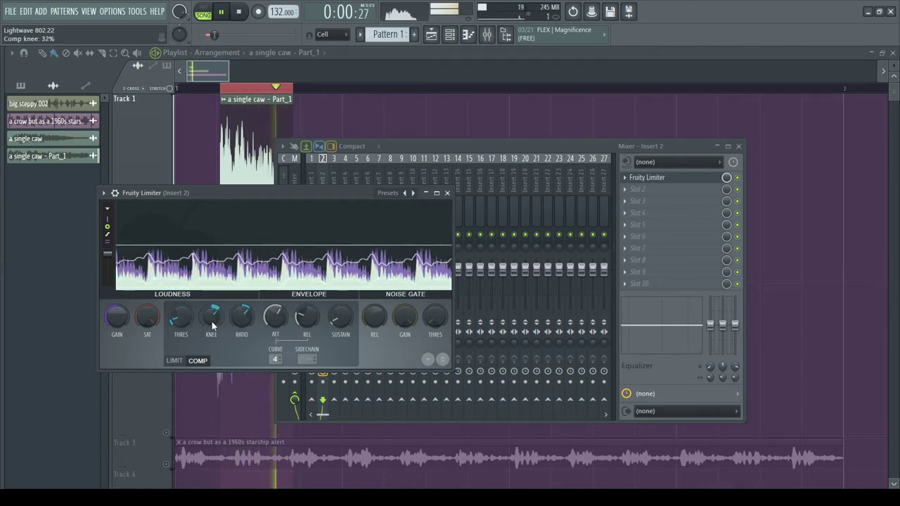
Step: Raise the limiter's gain to 3.4 dB and readjust its compressor threshold and release time
left_click(174, 360)
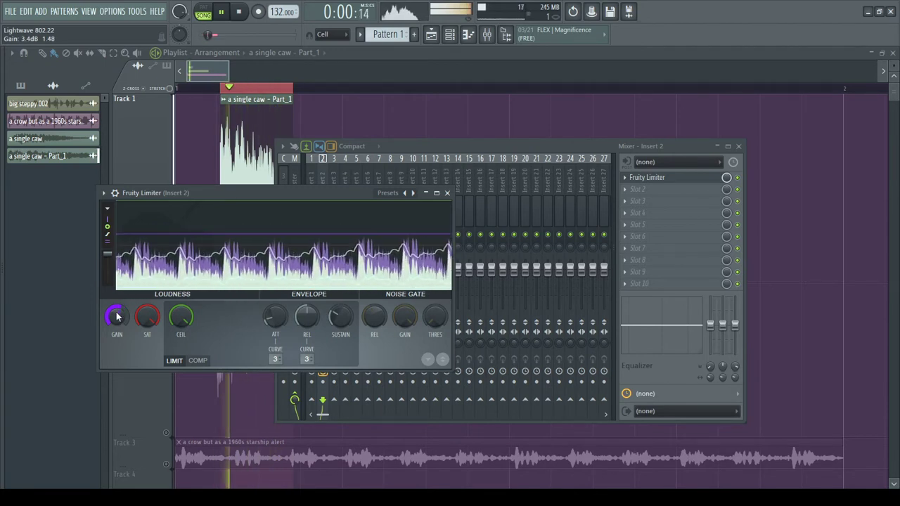
left_click(197, 361)
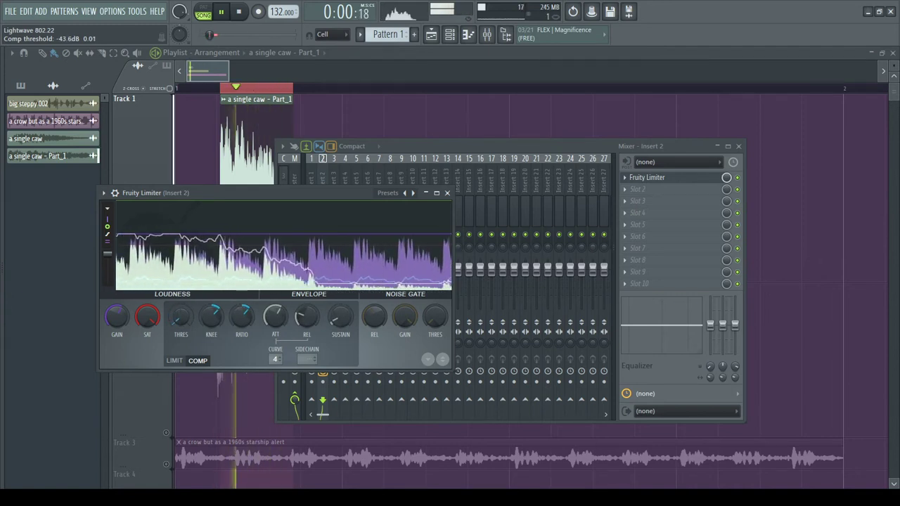
left_click_drag(181, 316, 181, 308)
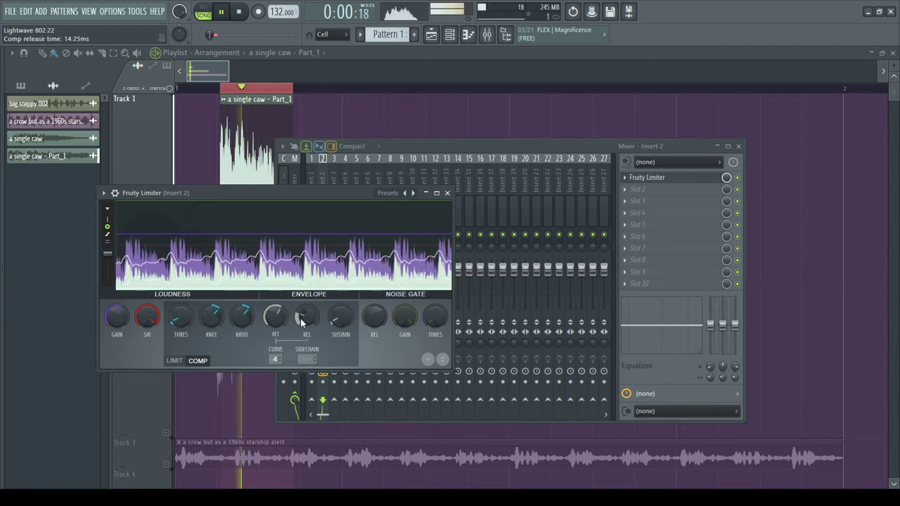
left_click_drag(307, 316, 307, 296)
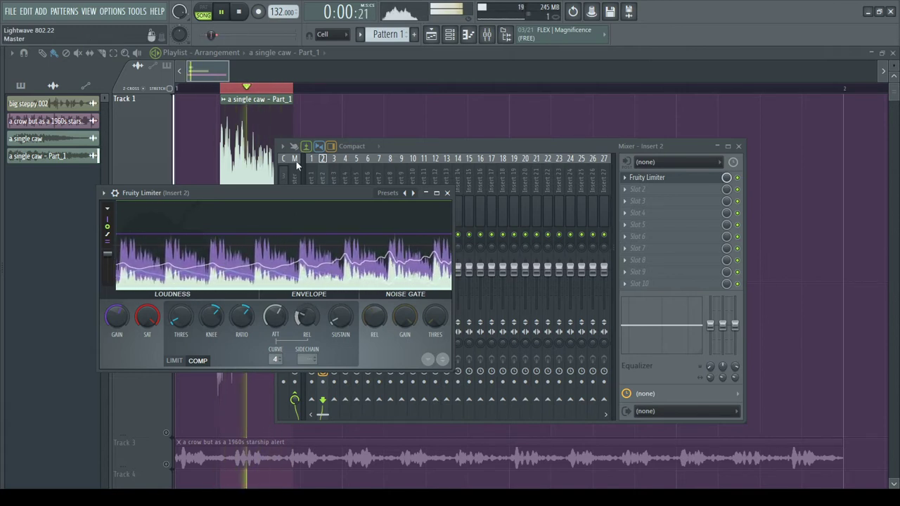
Step: Close the mixer windows, move the caw slice to the start of Track 1 and unsolo the track
key("F12")
left_click_drag(180, 90, 317, 94)
left_click_drag(223, 162, 170, 190)
left_click(167, 279)
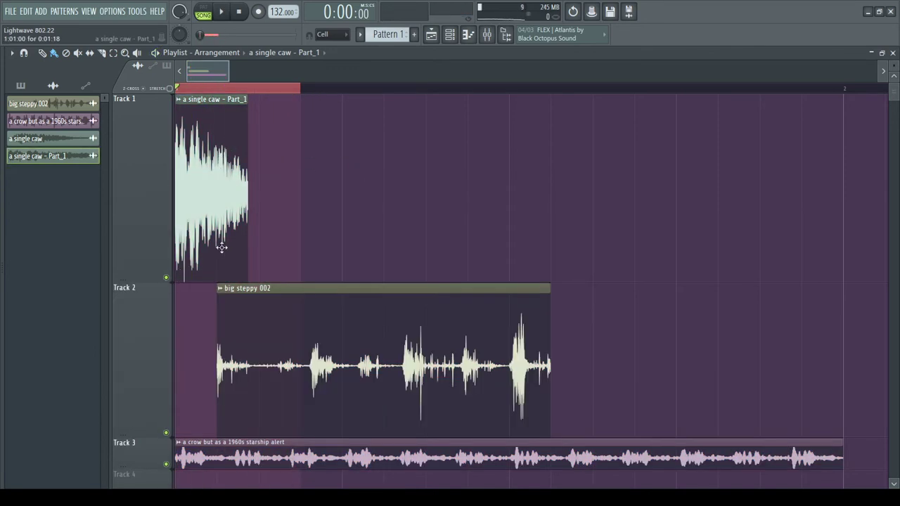
Step: Place seven more copies of the caw slice on Track 1, one every two steps, to fill bar 1
scroll(218, 239, "down", 4)
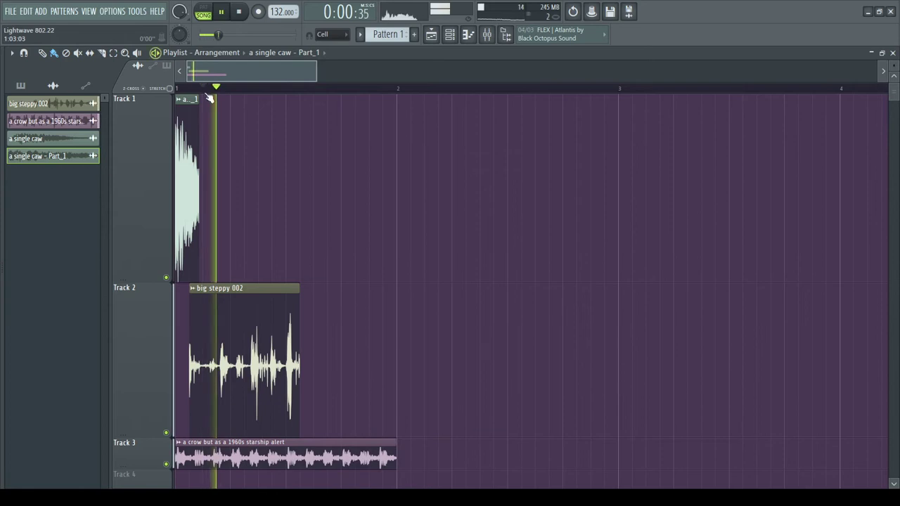
scroll(147, 142, "up", 4)
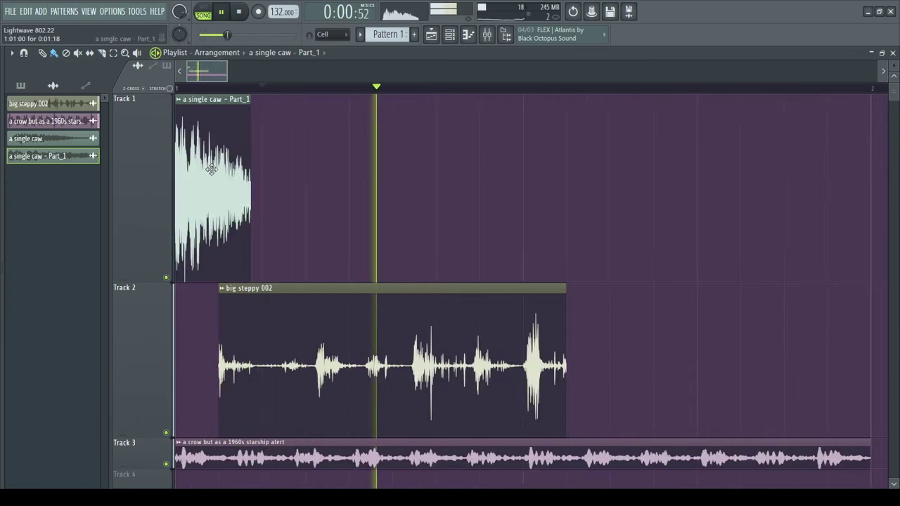
left_click(296, 173)
left_click(383, 172)
left_click(466, 173)
left_click_drag(561, 177, 539, 177)
left_click_drag(671, 176, 633, 177)
scroll(498, 175, "down", 1)
mouse_move(544, 176)
left_mouse_down()
mouse_move(574, 177)
mouse_move(562, 176)
left_mouse_up()
left_click(626, 177)
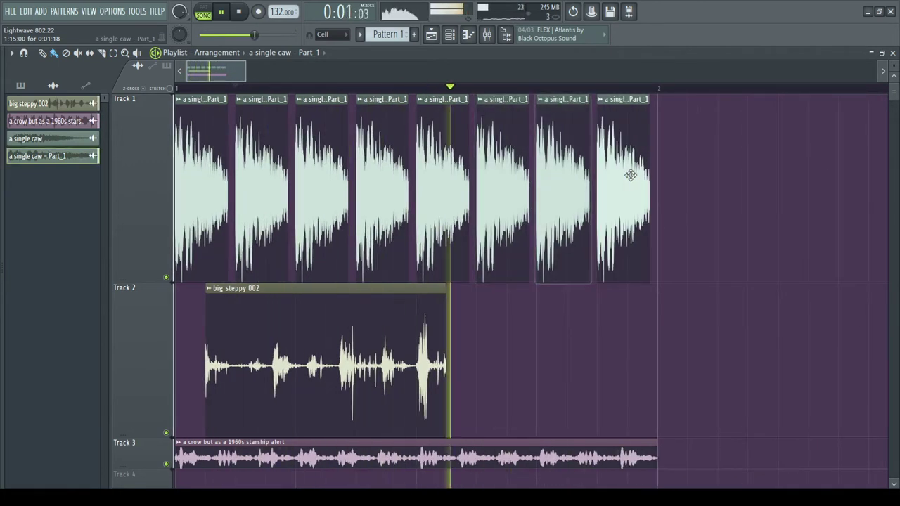
Step: Continue the evenly spaced caw slices on Track 1 through bars 2, 3 and 4
scroll(480, 175, "down", 2)
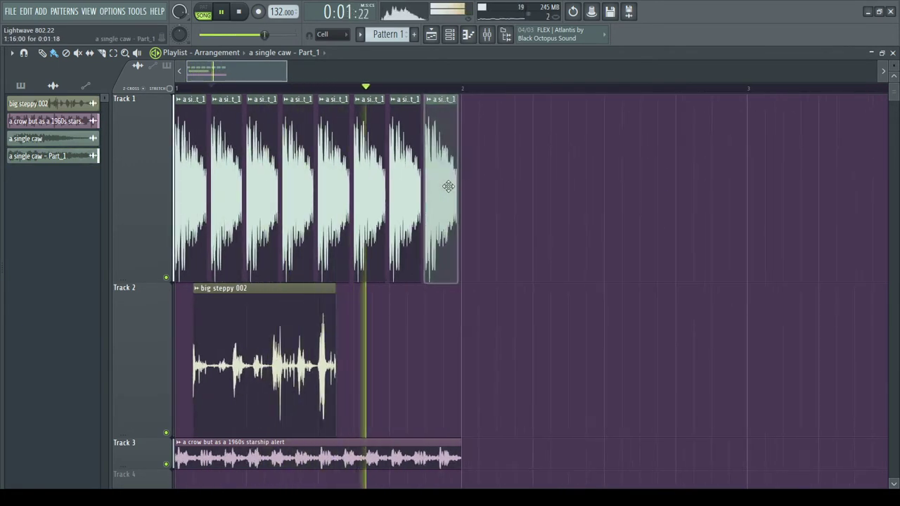
left_click(472, 187)
left_click_drag(512, 187, 492, 197)
key("ctrl+b")
left_click_drag(550, 197, 683, 192)
left_click(665, 306, "ctrl")
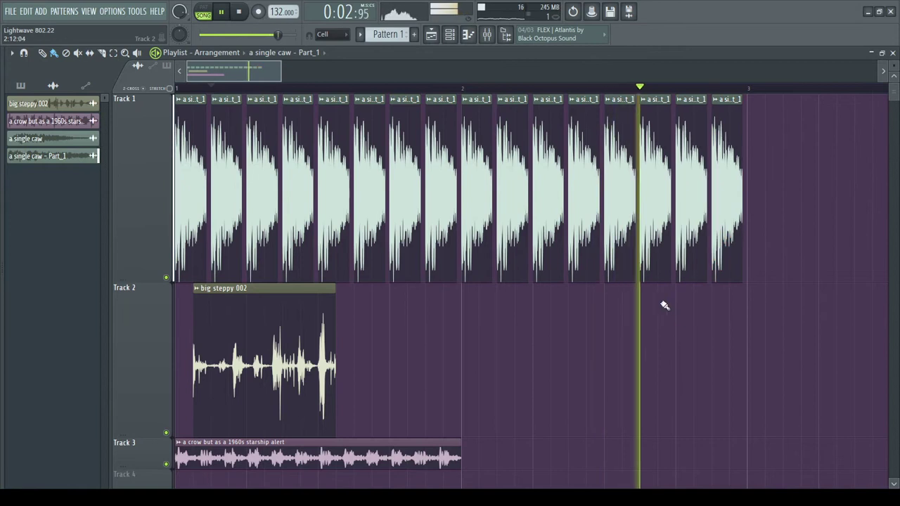
scroll(663, 303, "down", 3)
mouse_move(563, 220)
left_mouse_down()
mouse_move(166, 197)
mouse_move(654, 195)
mouse_move(502, 195)
left_mouse_up()
left_click(510, 311, "ctrl")
Step: Move the limiter on insert 2 to slot 2 and add Fruity parametric EQ 2 before it with a high-pass band at 1275 Hz
key("F9")
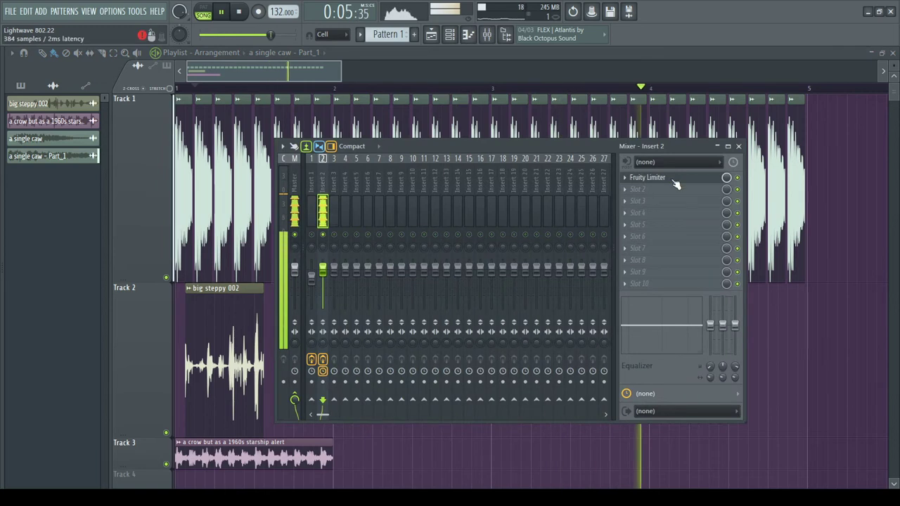
left_click_drag(656, 178, 656, 189)
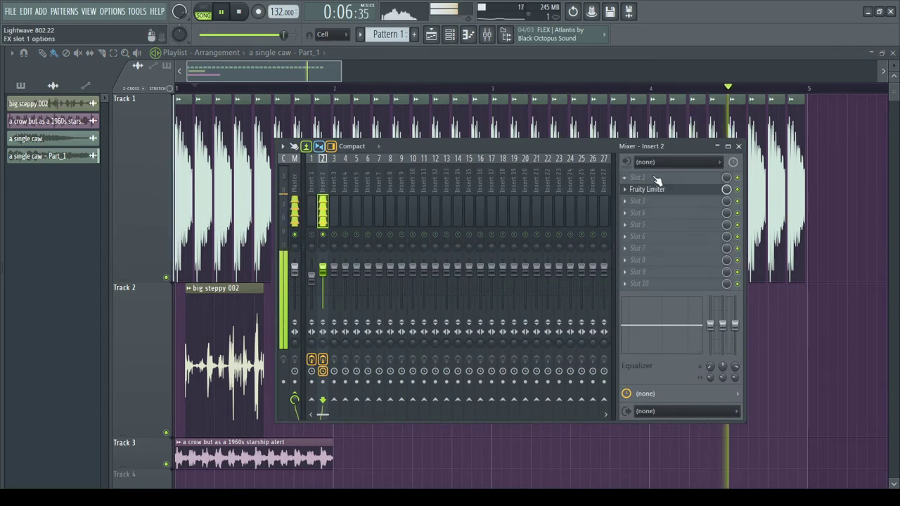
left_click(760, 175)
left_click_drag(382, 238, 380, 246)
left_click_drag(165, 298, 265, 299)
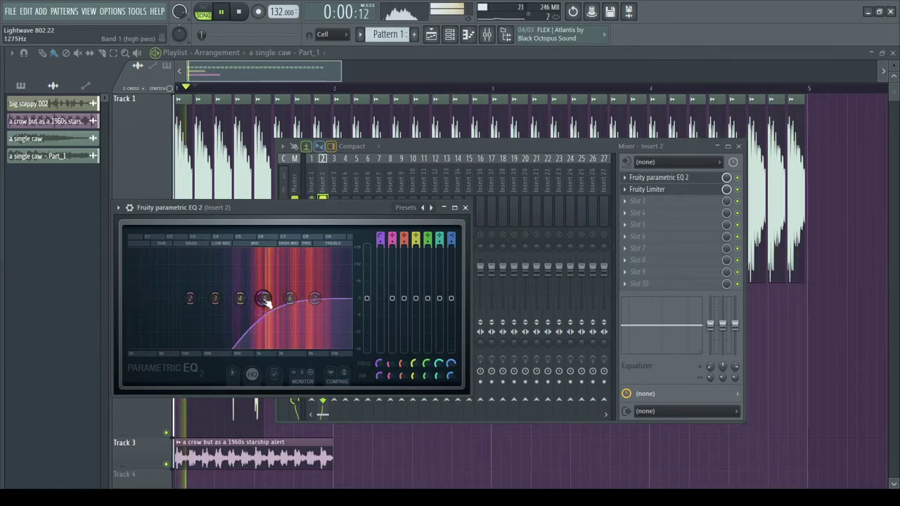
left_click(645, 190)
left_click(135, 152)
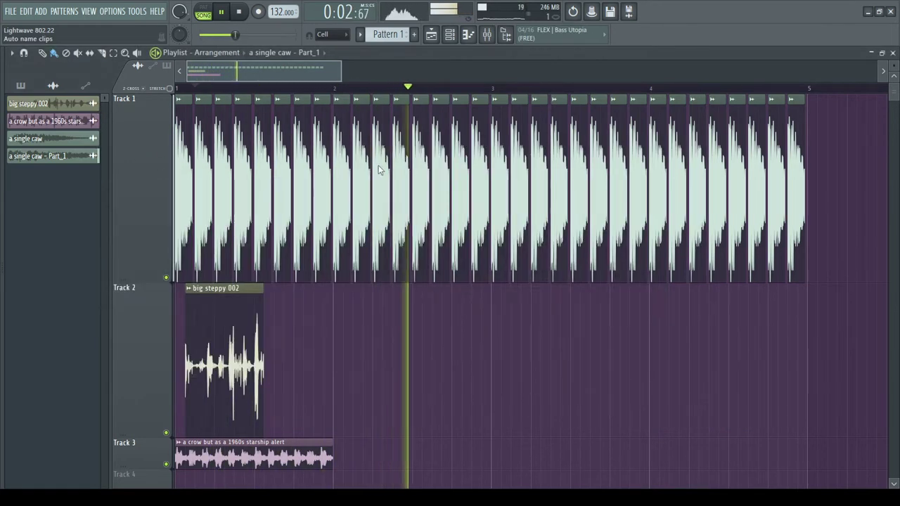
Step: Select all the caw slices on Track 1 and trim each of them to one step long
left_click_drag(834, 204, 169, 198)
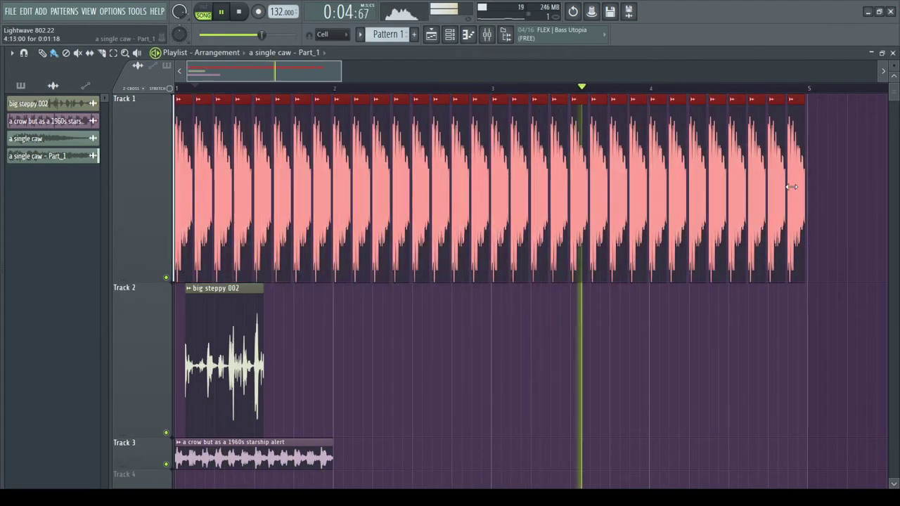
scroll(779, 186, "up", 8)
scroll(594, 173, "up", 1)
left_click_drag(565, 170, 483, 163)
Step: Retune the limiter on insert 2 for the shortened caws by adjusting the threshold and release and raising the gain to about 5.7 dB
left_click(487, 35)
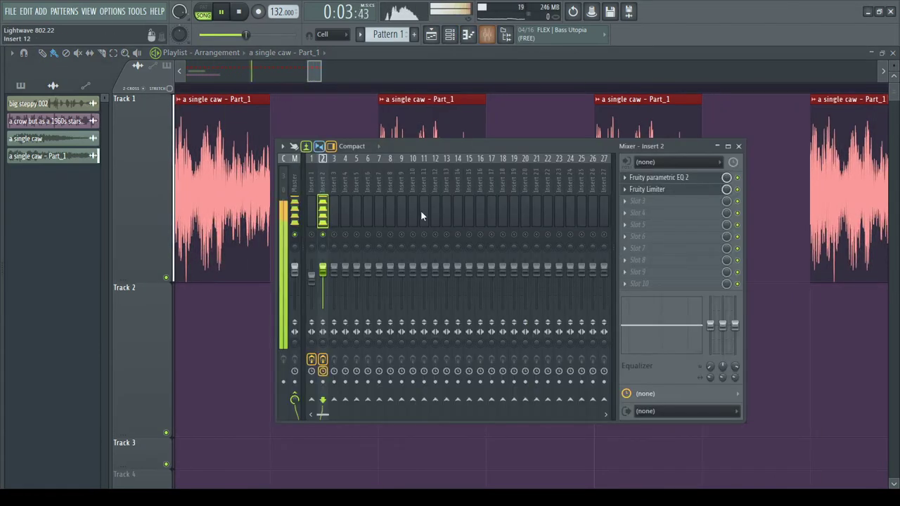
left_click(648, 189)
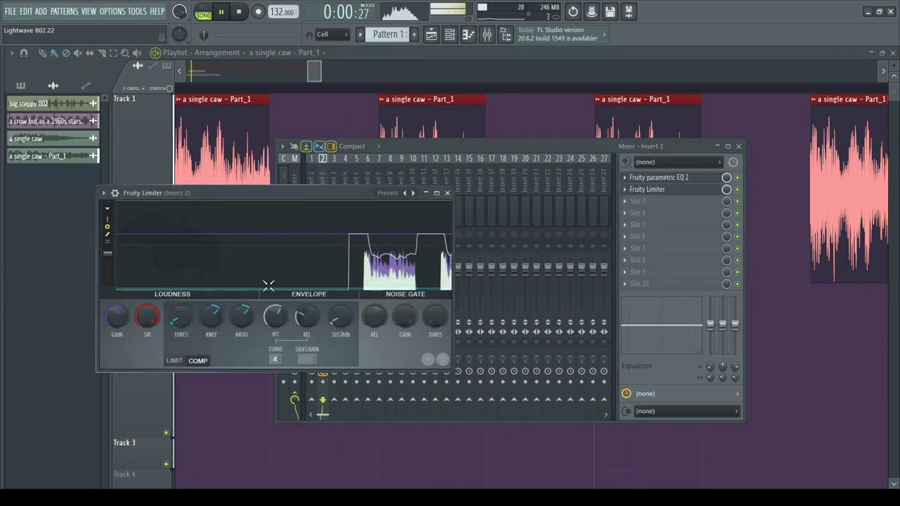
left_click_drag(180, 315, 181, 288)
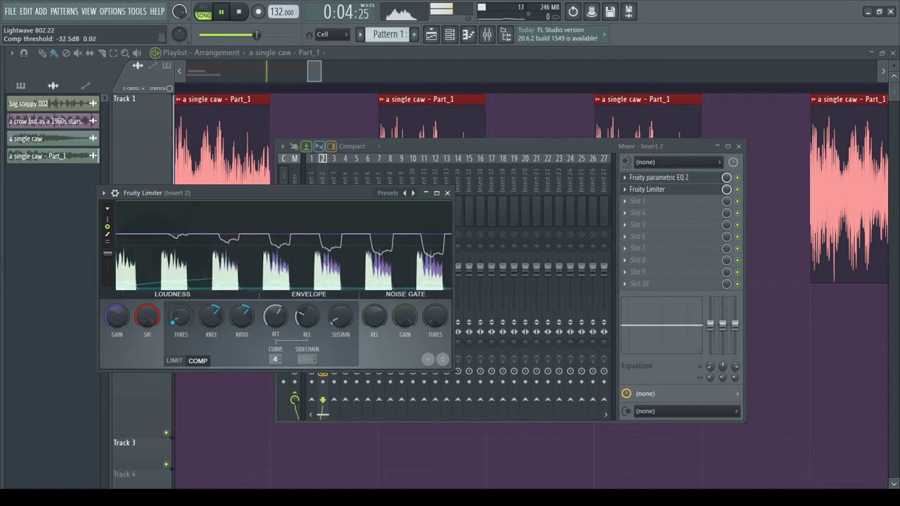
left_click_drag(117, 316, 116, 308)
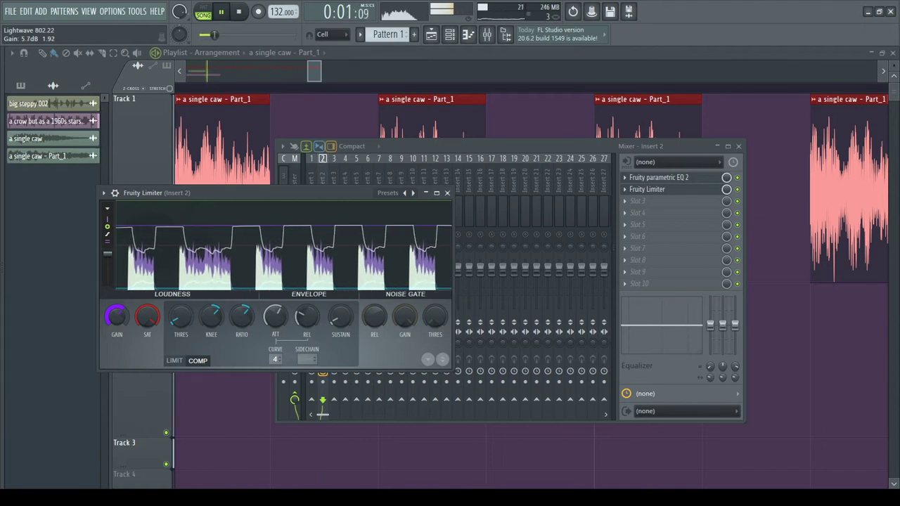
left_click_drag(306, 316, 307, 321)
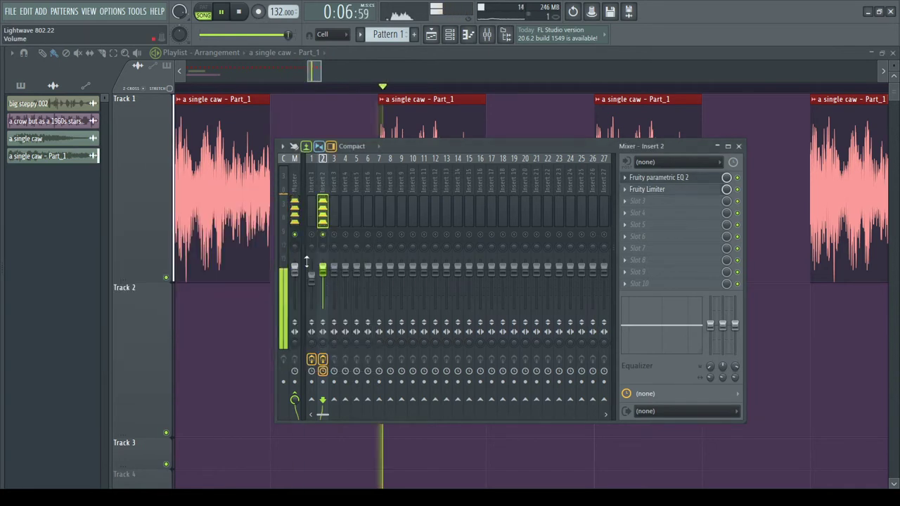
Step: Shrink Track 1's height and move the big steppy 002 clip on Track 2 to the start of bar 1
left_click(271, 328, "ctrl")
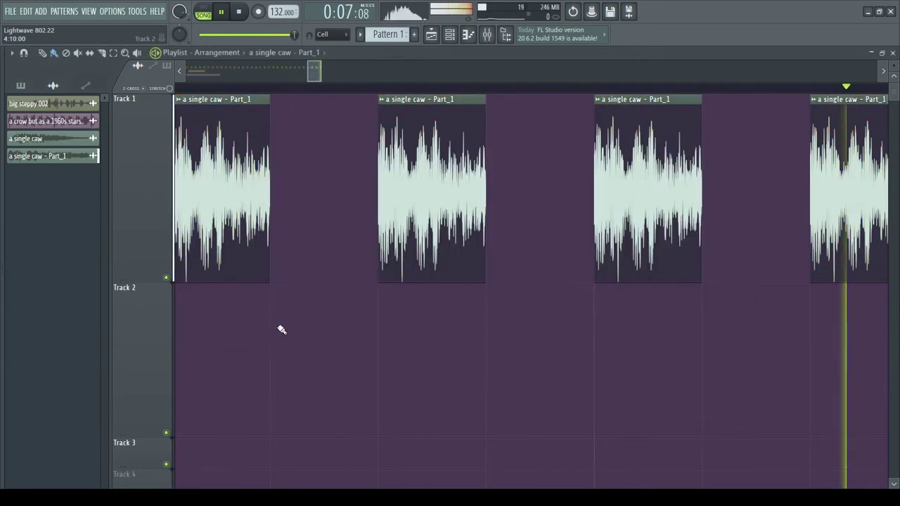
scroll(580, 284, "down", 12)
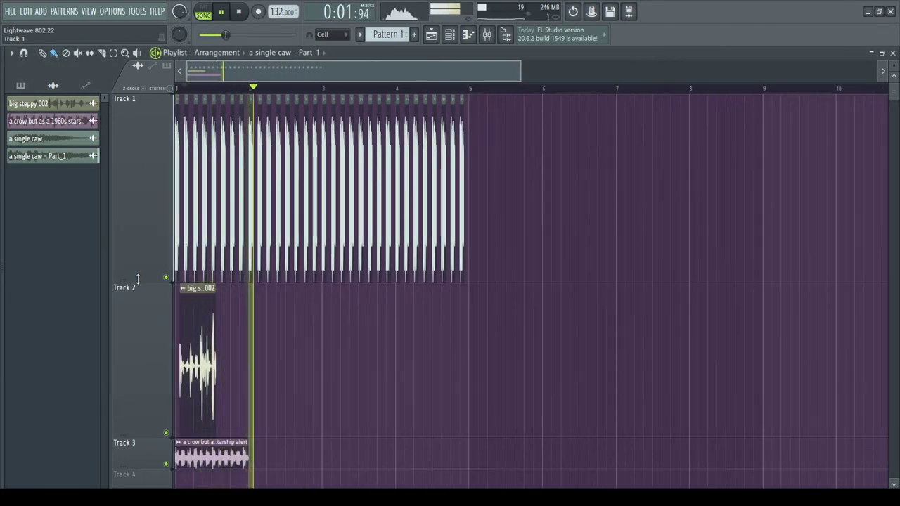
left_click_drag(138, 280, 138, 124)
scroll(126, 190, "up", 4)
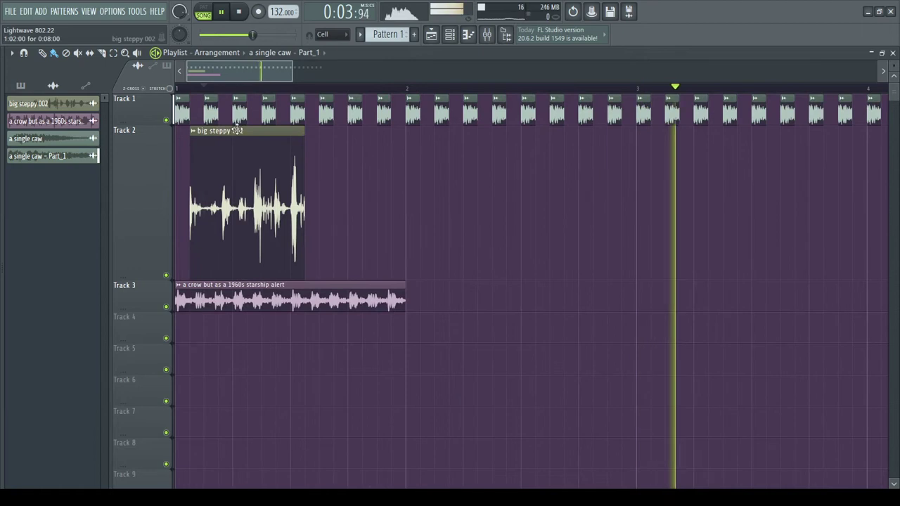
left_click_drag(223, 196, 208, 196)
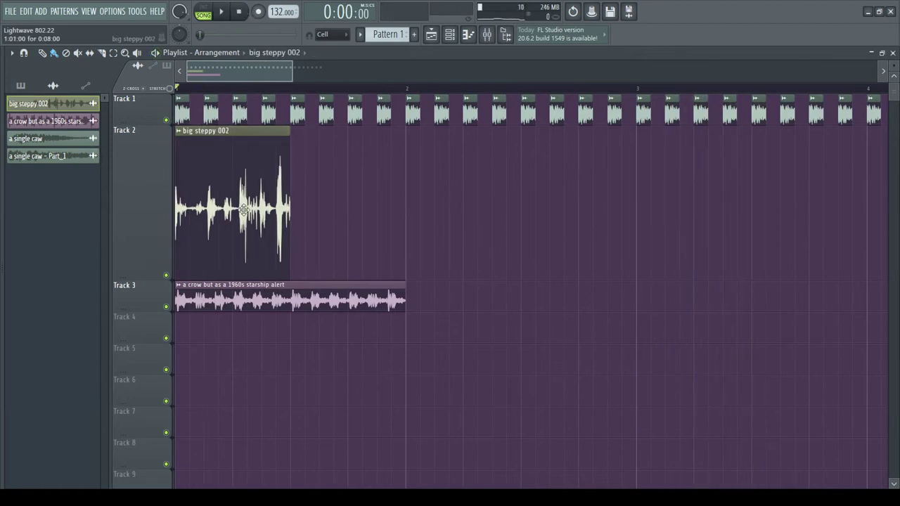
Step: Shorten big steppy 002 with the time-stretching Time control and trim its clip to about four steps long
key("space")
double_click(234, 217)
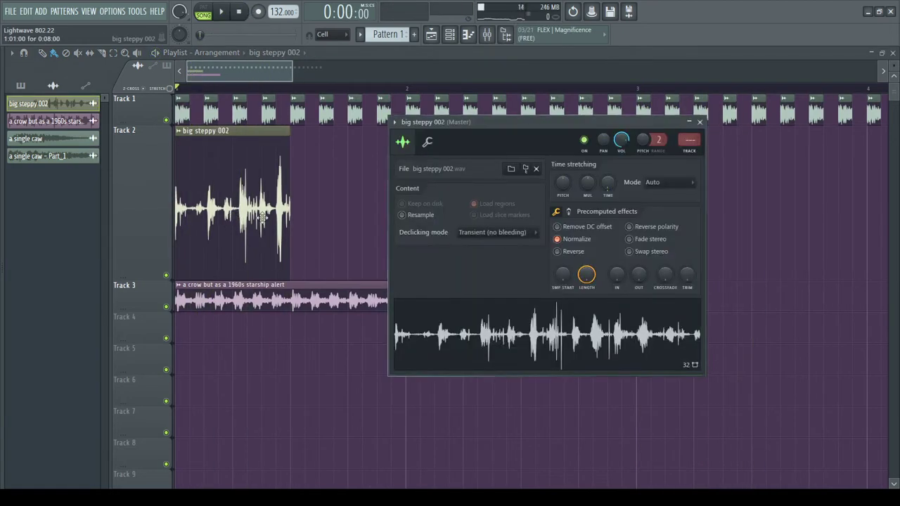
left_click_drag(611, 184, 611, 165)
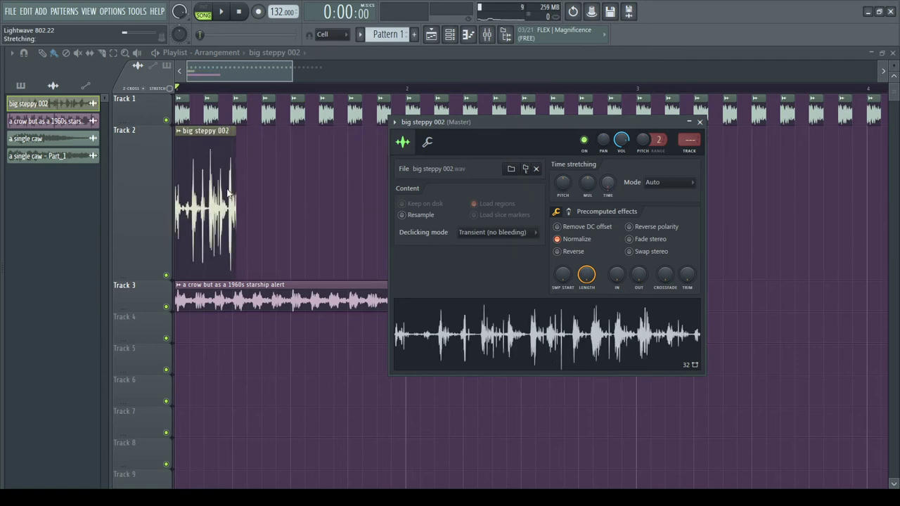
scroll(228, 191, "up", 3)
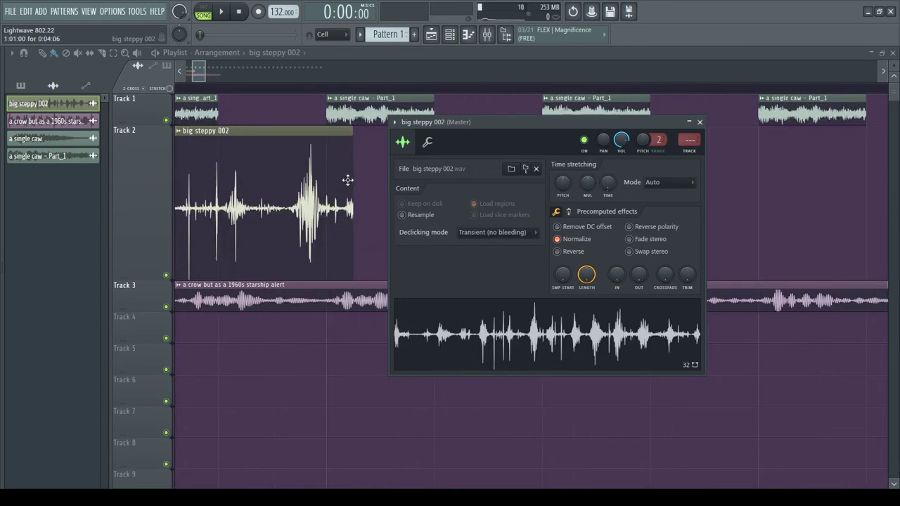
left_click_drag(608, 184, 608, 186)
left_click_drag(325, 211, 301, 209)
key("space")
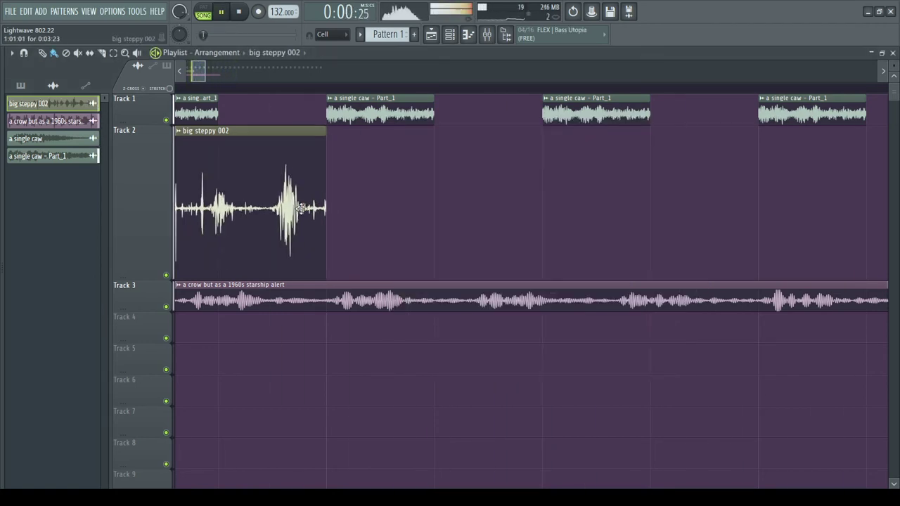
Step: Try the Resample time-stretching mode on big steppy 002 and audition it against the caws
double_click(298, 214)
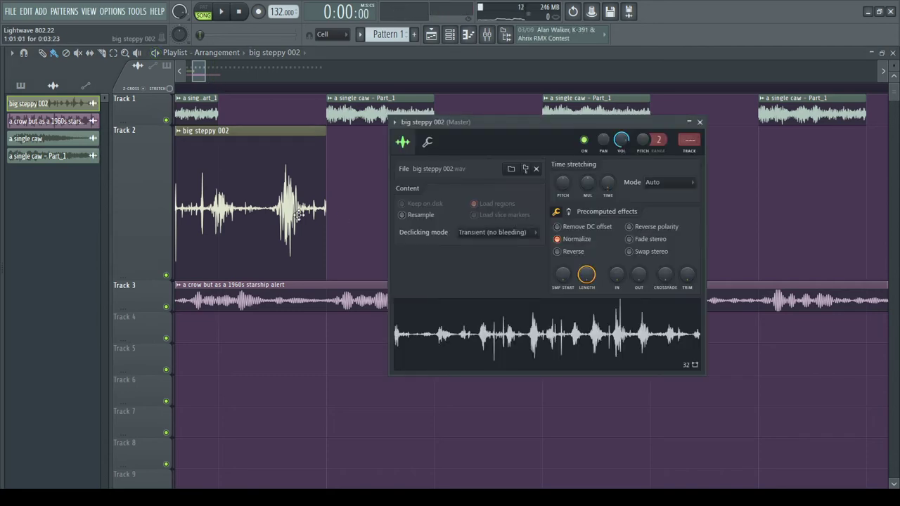
left_click_drag(326, 210, 335, 210)
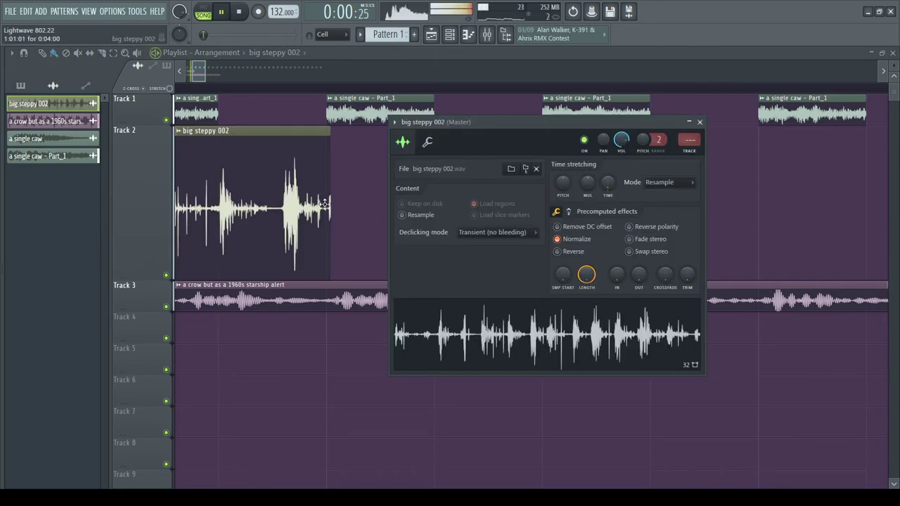
double_click(304, 213)
double_click(303, 213)
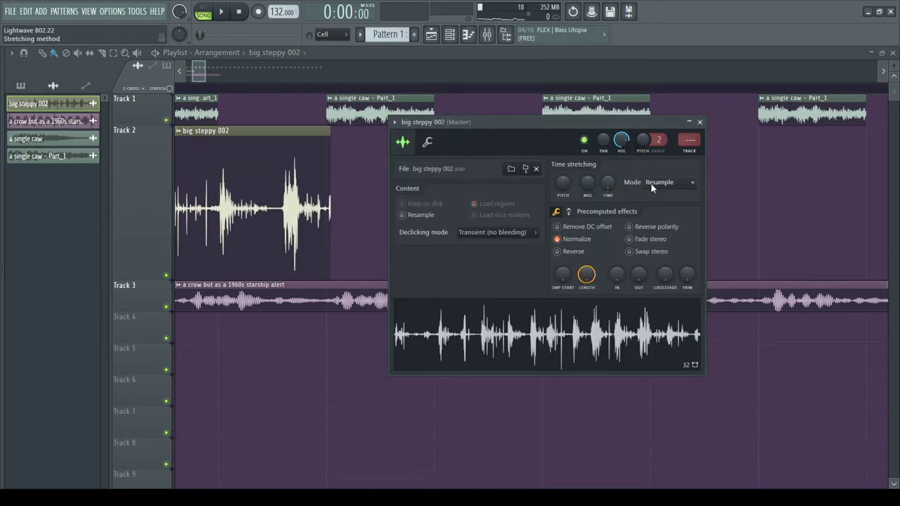
right_click(370, 209)
key("space")
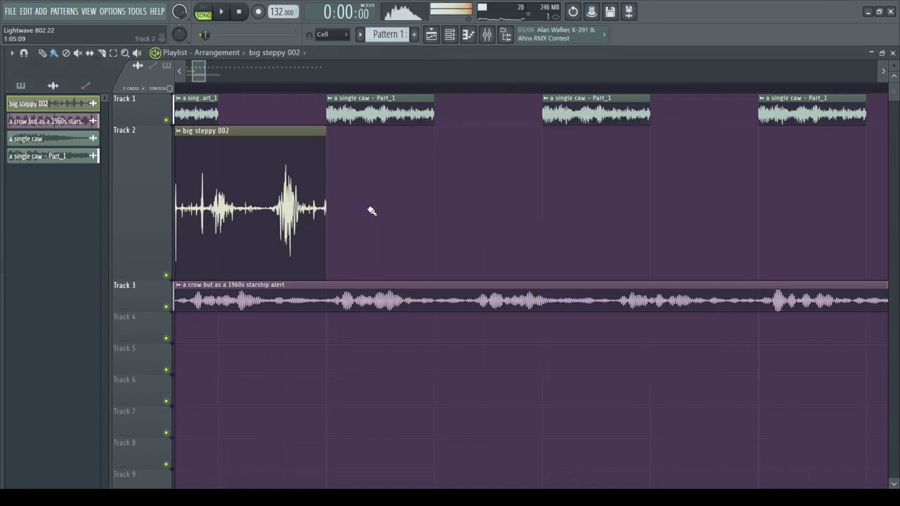
Step: Trim the first two steps off the big steppy 002 clip and shift it about half a step later
scroll(316, 205, "down", 6)
scroll(139, 213, "up", 6)
scroll(170, 202, "down", 3)
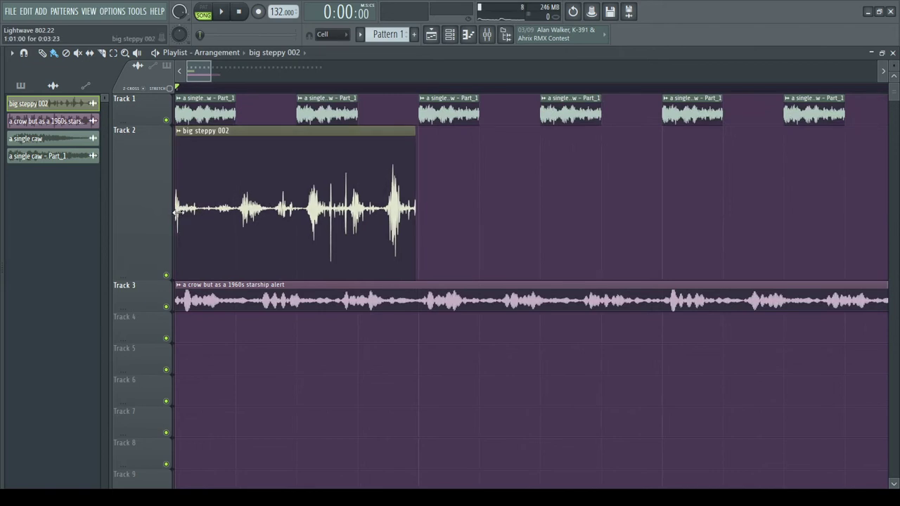
left_click_drag(175, 211, 286, 212)
left_click_drag(396, 214, 416, 213)
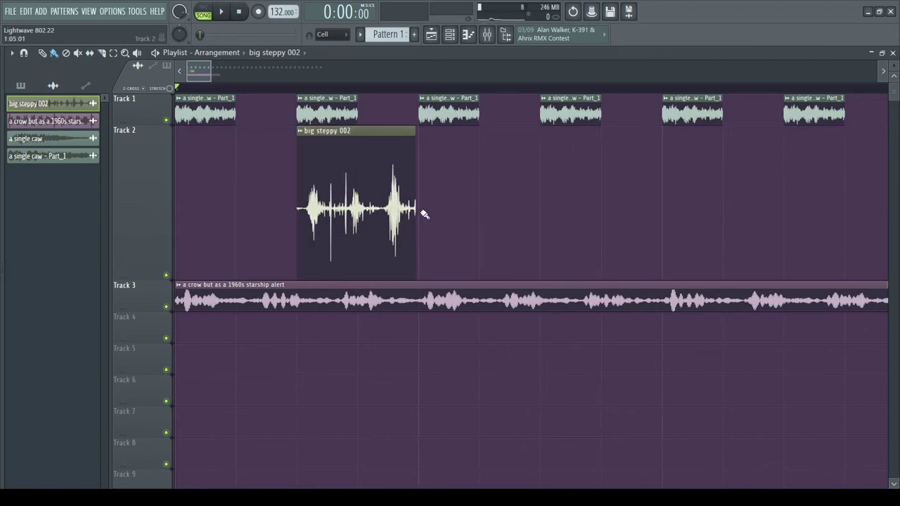
left_click_drag(341, 214, 526, 215, "shift")
right_click(526, 215)
left_click_drag(368, 215, 396, 214)
key("space")
key("space")
Step: Copy the trimmed footstep clip along Track 2 at four-step intervals to make four clips, and audition the rhythm
left_click_drag(386, 212, 607, 192)
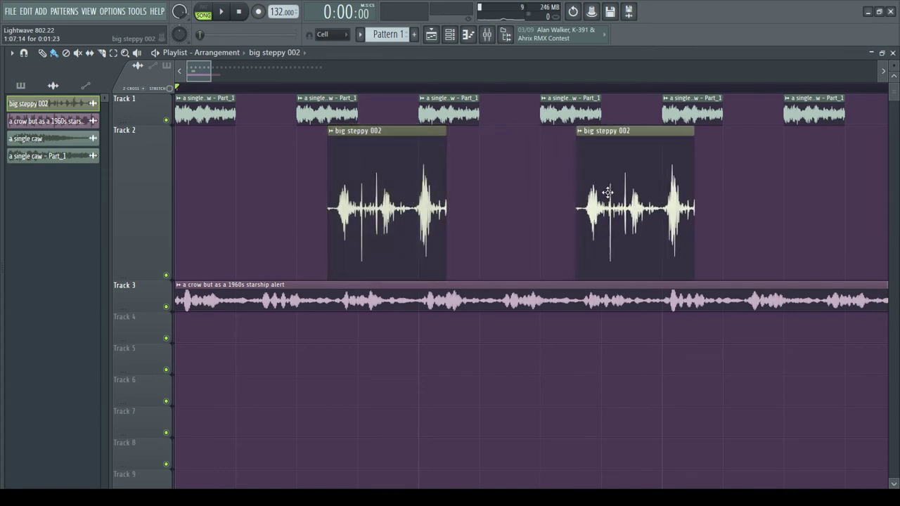
scroll(603, 193, "down", 3)
mouse_move(495, 192)
left_mouse_down("ctrl")
mouse_move(264, 194)
mouse_move(523, 192)
mouse_move(260, 195)
mouse_move(363, 201)
mouse_move(527, 191)
left_mouse_up("ctrl")
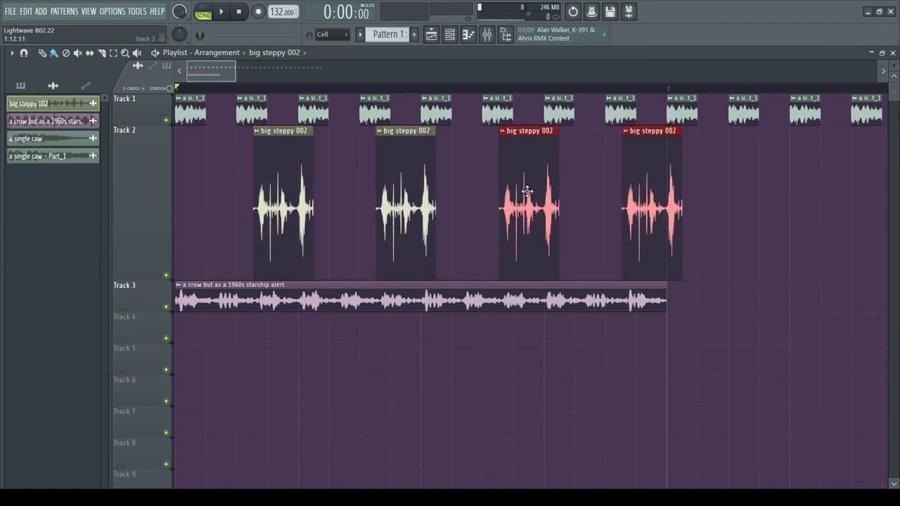
key("space")
left_click(462, 215)
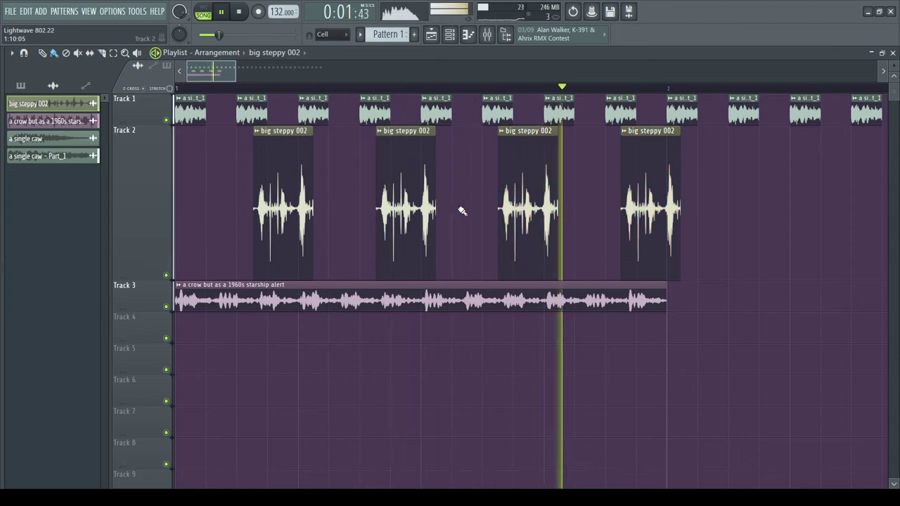
Step: Route the big steppy 002 sample to mixer insert 3
scroll(474, 241, "down", 3)
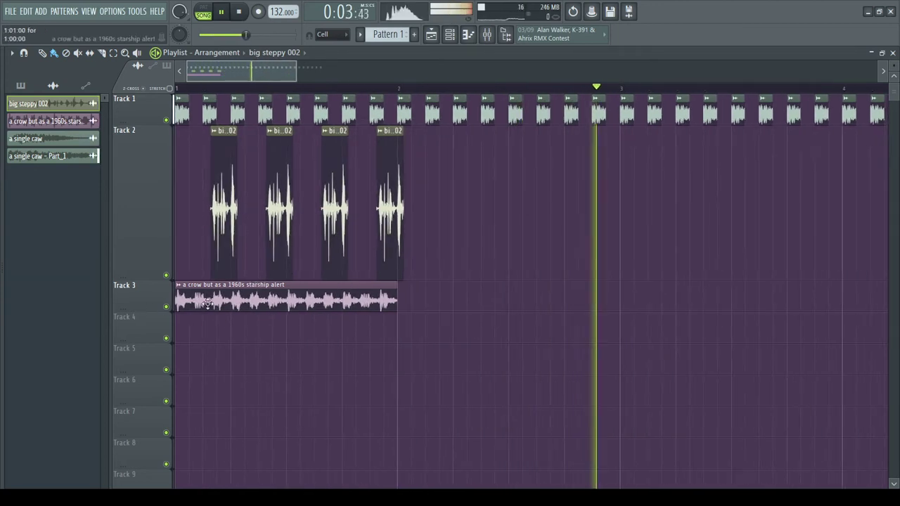
left_click(489, 35)
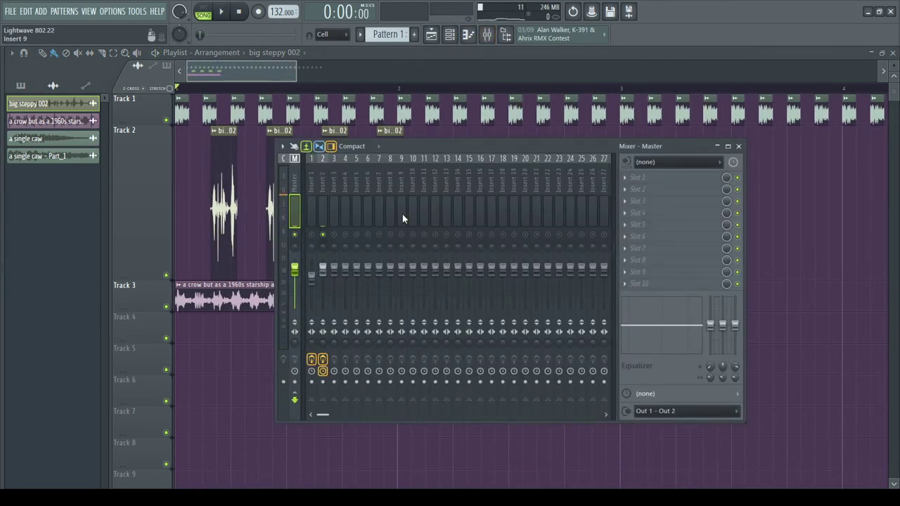
key("space")
left_click(312, 278)
double_click(228, 207)
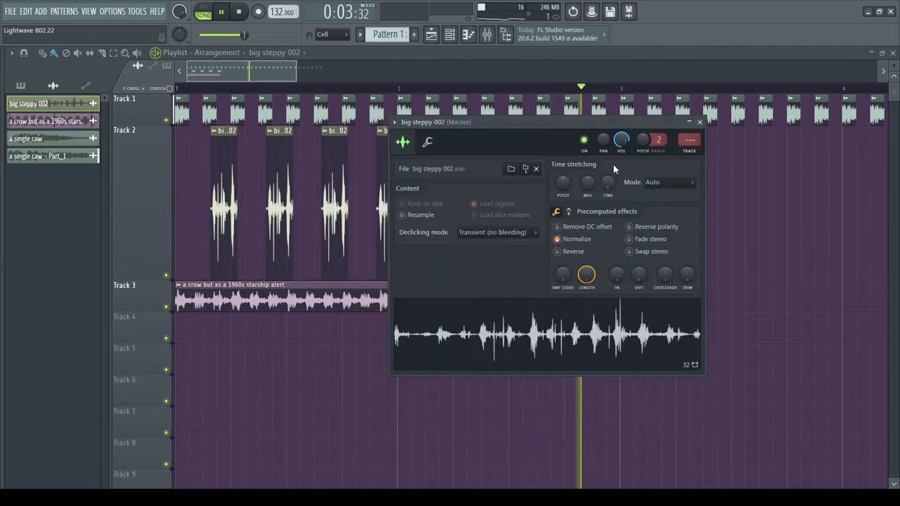
left_click(699, 122)
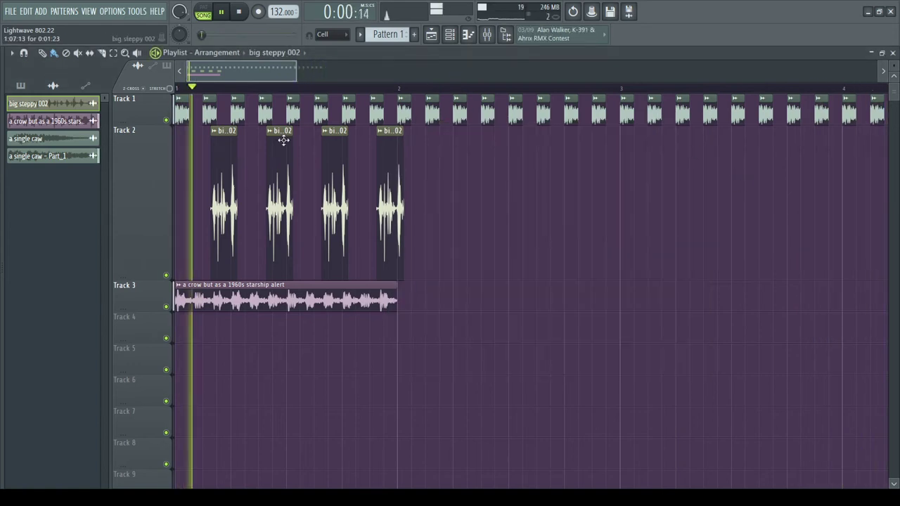
Step: Move the first footstep clip to the start of bar 1 and extend it to about four steps long
scroll(193, 186, "up", 3)
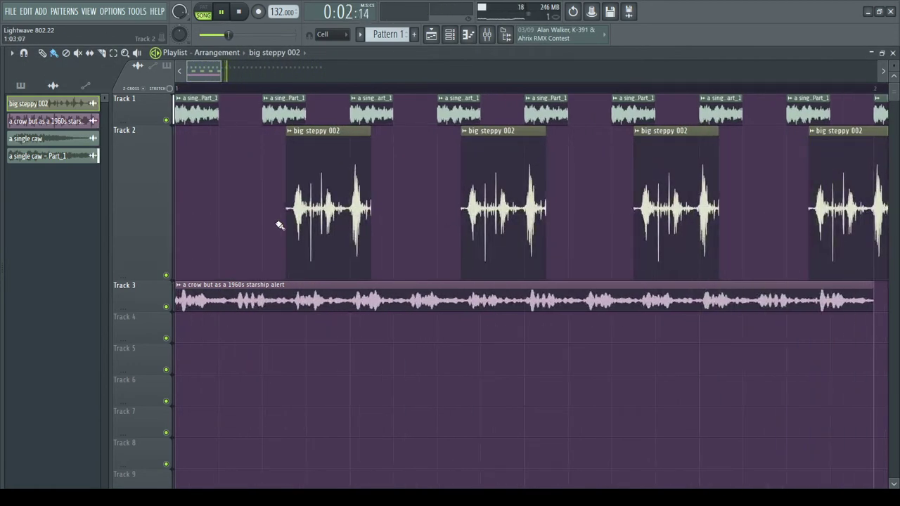
left_click_drag(377, 203, 213, 195)
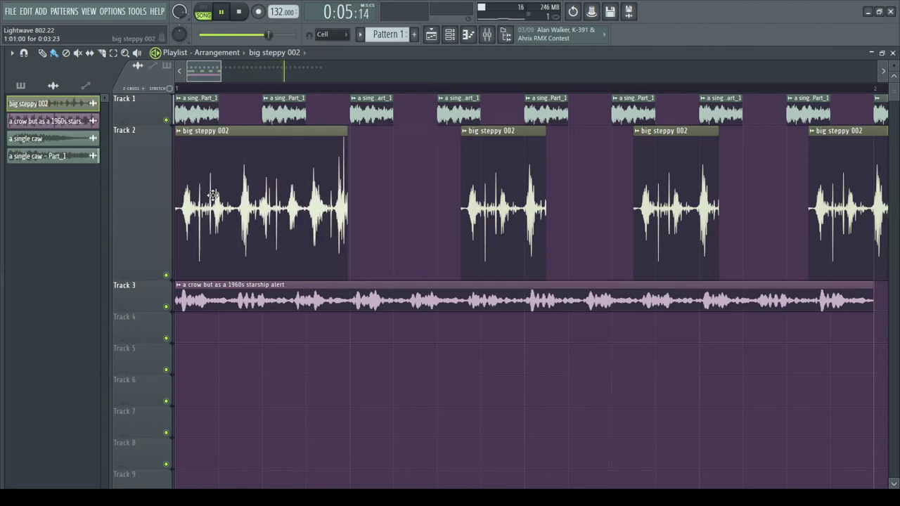
left_click(489, 37)
left_click(241, 350)
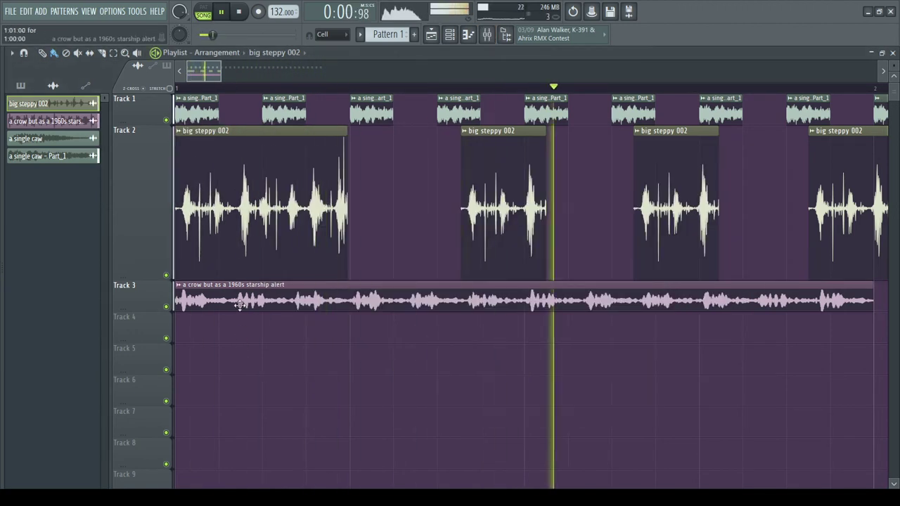
Step: Repeat the crow starship alert clip on Track 3 through bars 2, 3 and 4
scroll(240, 306, "down", 5)
left_click_drag(217, 304, 601, 304)
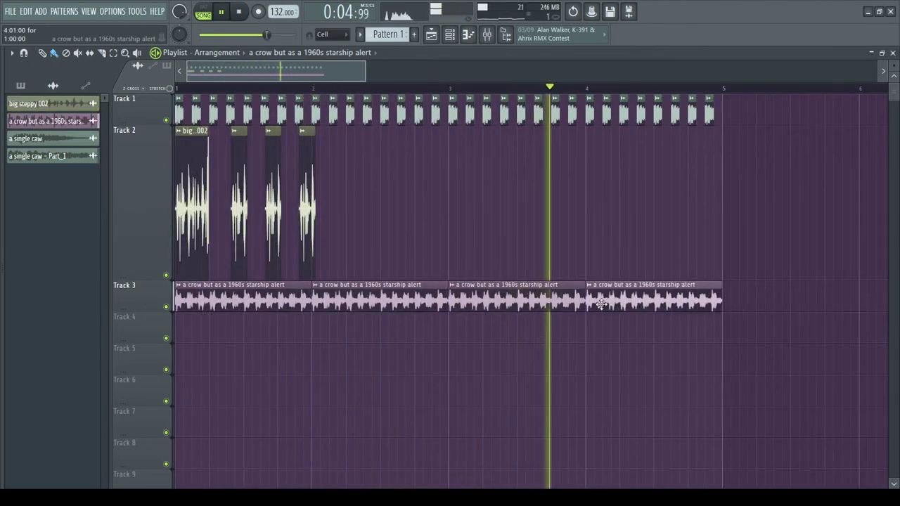
scroll(509, 311, "up", 5)
scroll(394, 302, "down", 5)
scroll(368, 306, "up", 5)
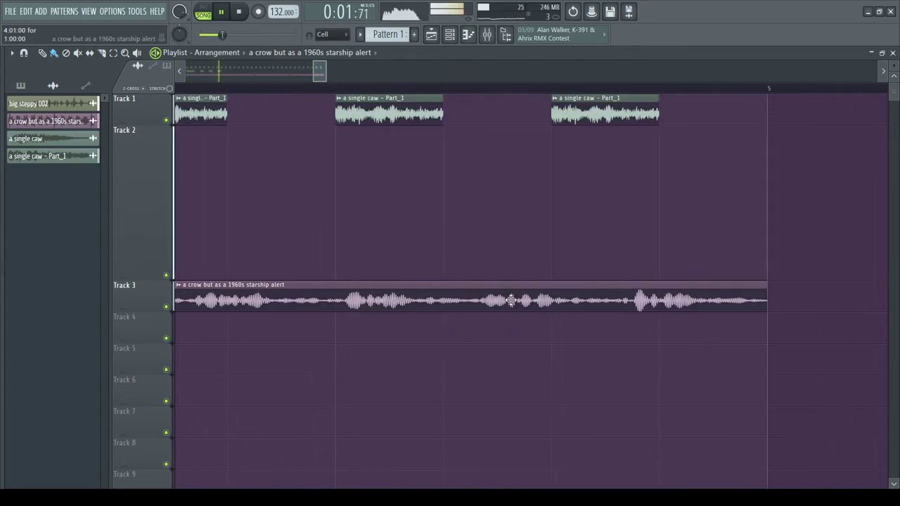
scroll(538, 305, "down", 5)
scroll(542, 257, "down", 2)
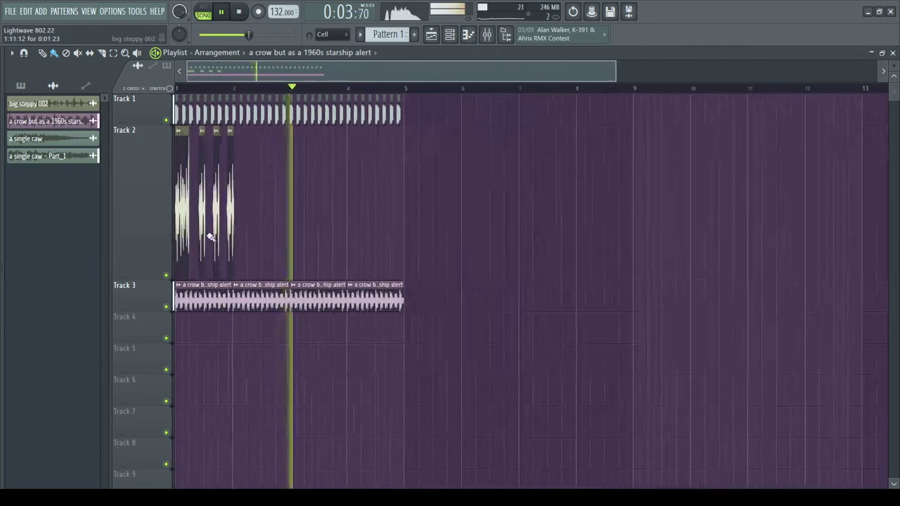
scroll(288, 214, "up", 7)
scroll(288, 215, "down", 6)
Step: Solo Track 2 and audition the footstep clips on their own
right_click(166, 275)
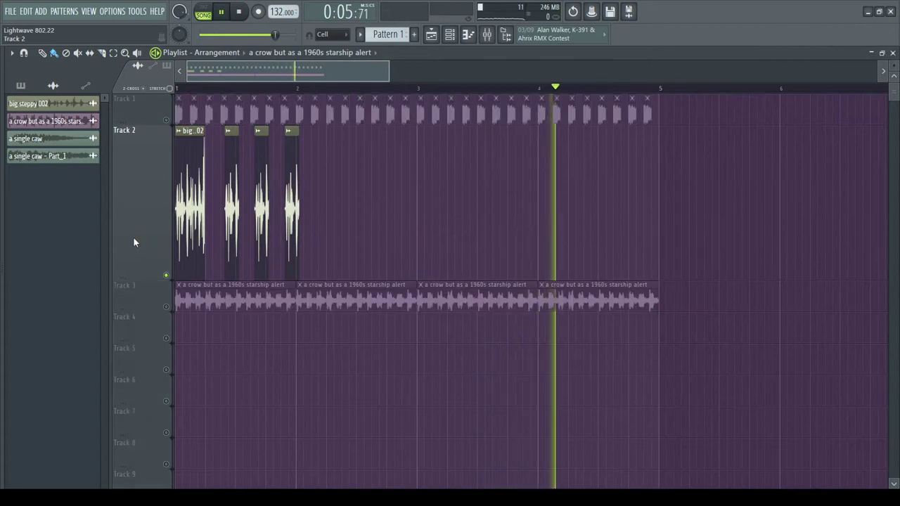
key("space")
scroll(265, 162, "up", 5)
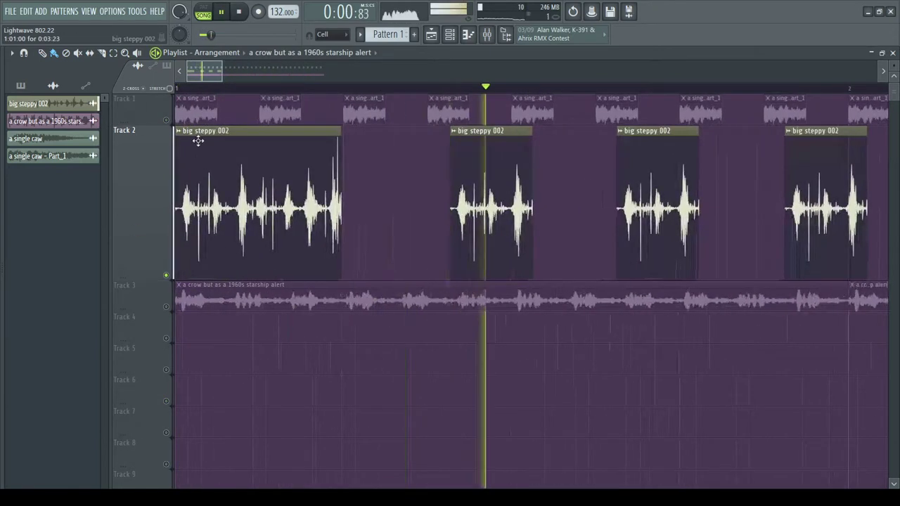
scroll(265, 162, "down", 3)
key("space")
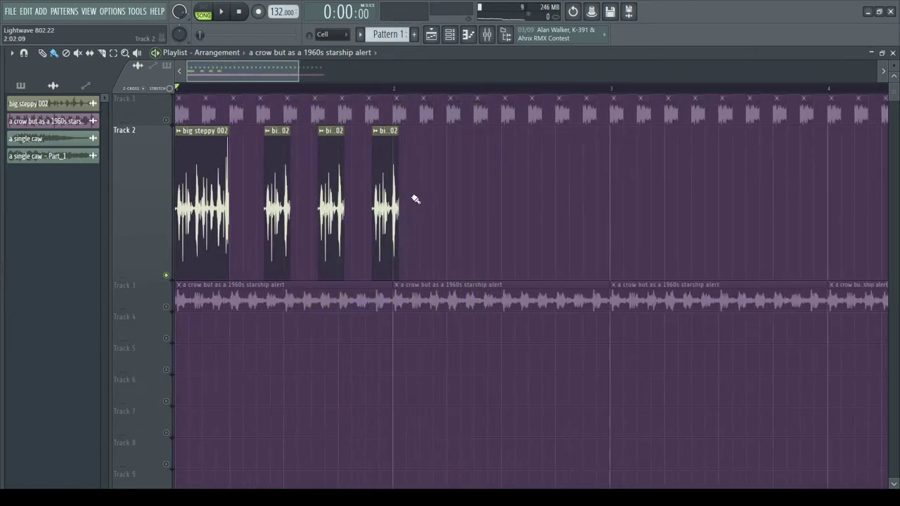
Step: Delete the three shorter footstep clips from Track 2, keeping only the one at the start of bar 1
double_click(210, 195)
right_click(274, 194)
right_click(331, 194)
right_click(384, 195)
Step: Reset the time stretching of big steppy 002, restretch it so the clip spans exactly bar 1, and audition it
double_click(223, 186)
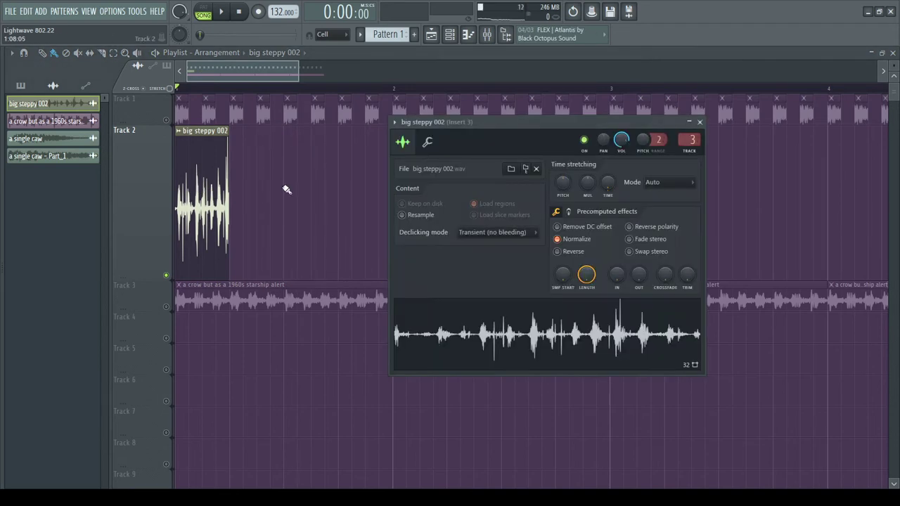
left_click(589, 178, "alt")
left_click(603, 184, "alt")
key("space")
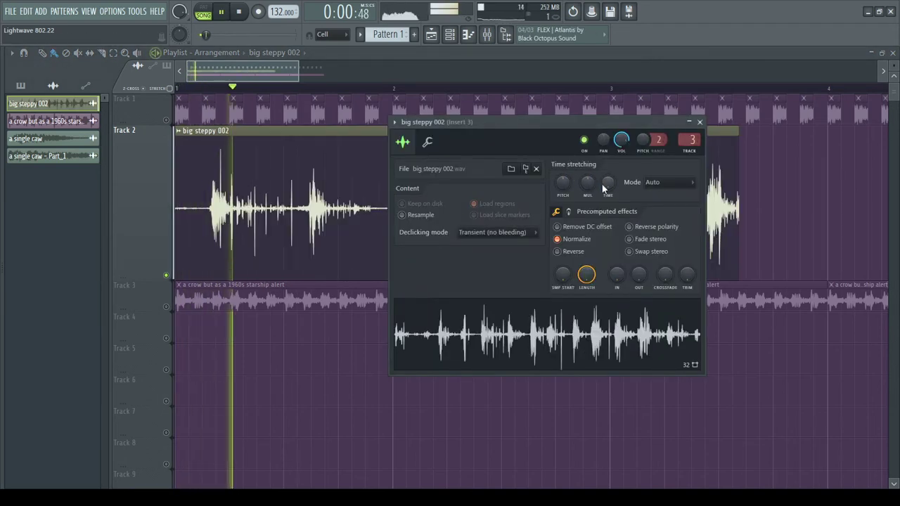
left_click_drag(552, 121, 718, 223)
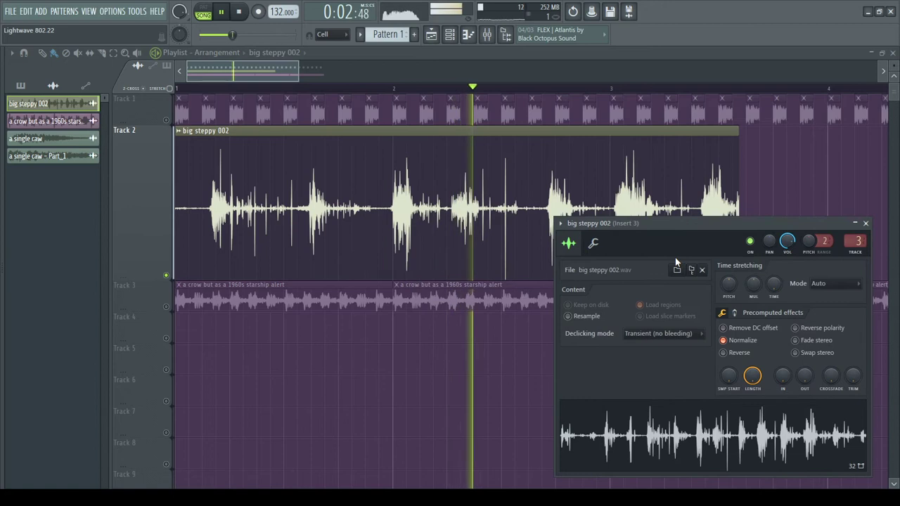
left_click_drag(774, 284, 773, 272)
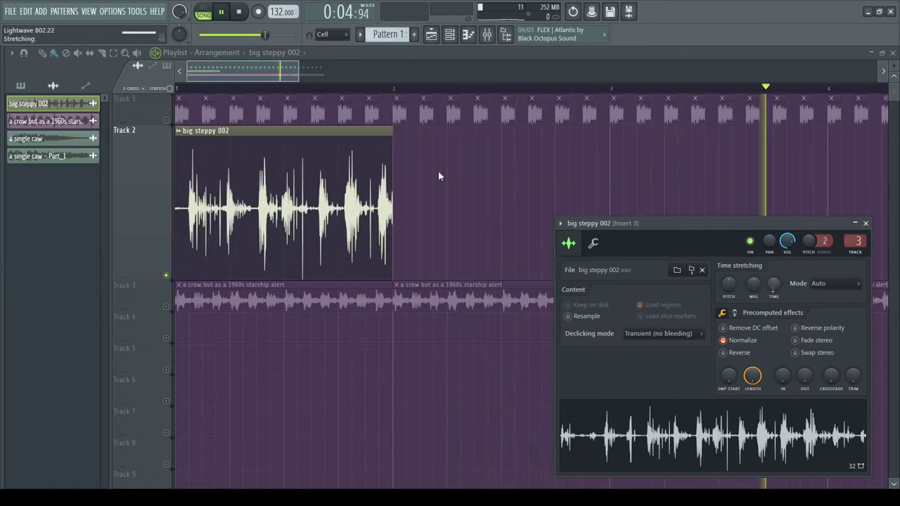
left_click(181, 89)
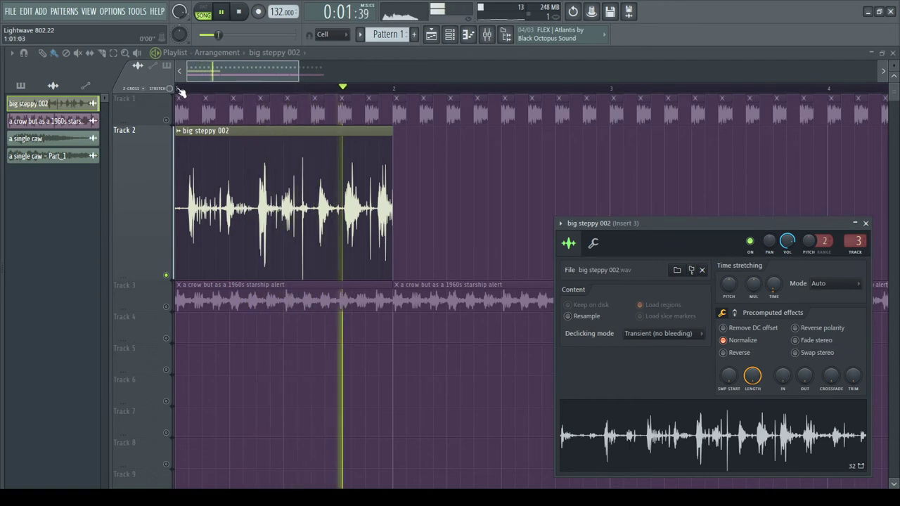
Step: Set bar 1 as the playback loop region and audition the footstep clip within it
key("space")
left_click_drag(180, 91, 409, 90)
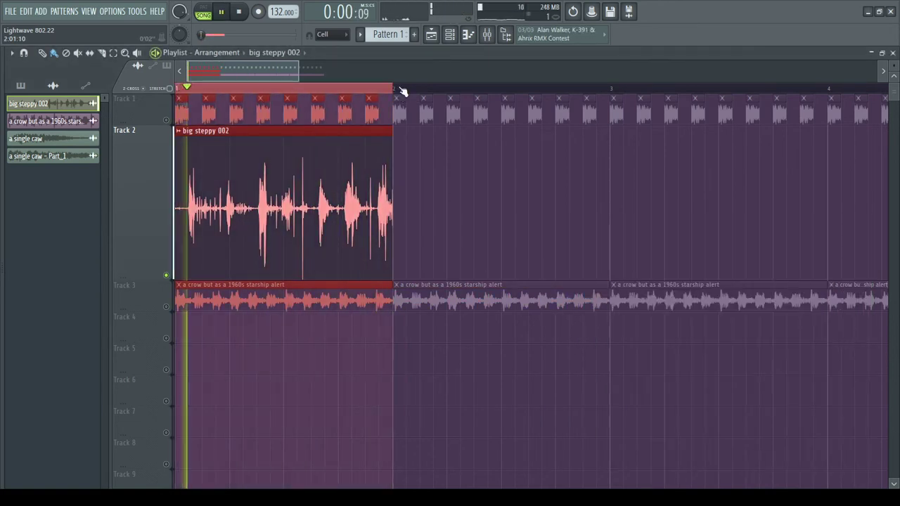
scroll(127, 182, "up", 5)
key("space")
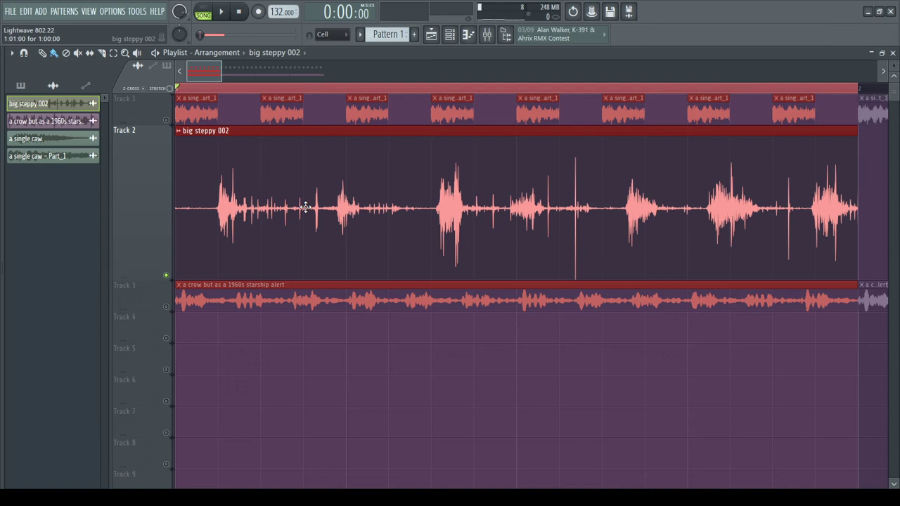
Step: Shift the audio inside the big steppy 002 clip so its first footstep lands on bar 1's start, and set the tempo to 115 BPM
left_click_drag(344, 255, 329, 218)
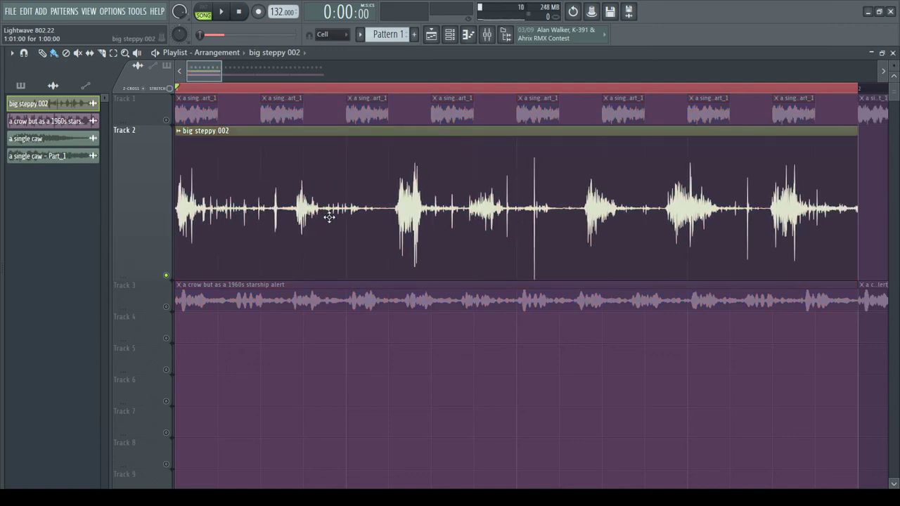
key("space")
key("space")
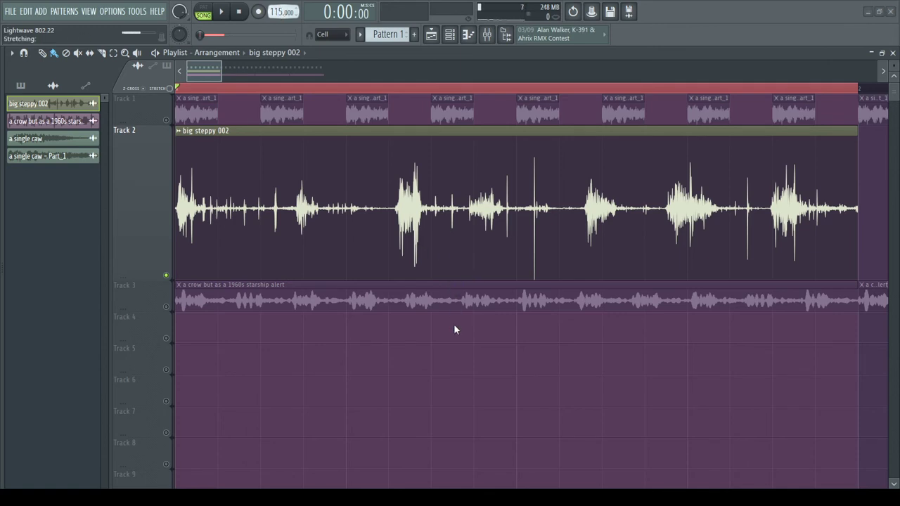
key("space")
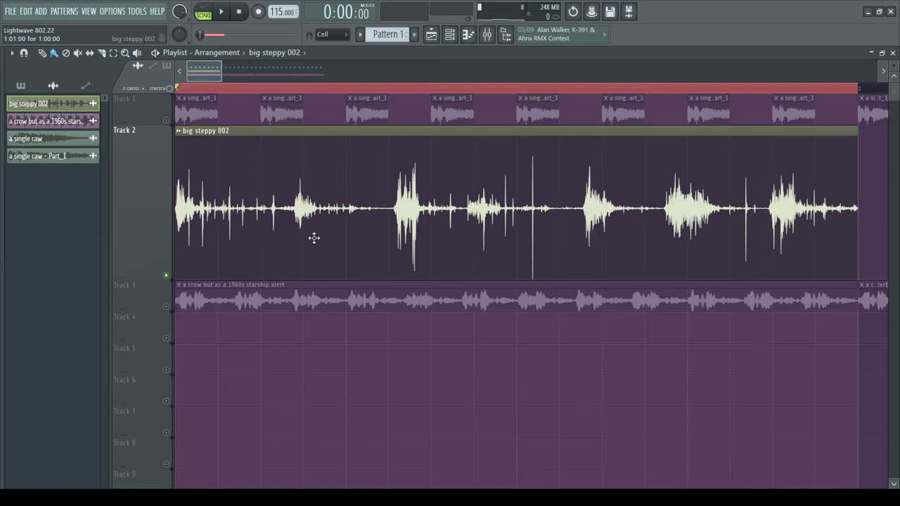
Step: Slice the big steppy 002 clip in bar 1 into seven pieces, cutting at steps 3, 5, 7, 9, 10 and 12
key("space")
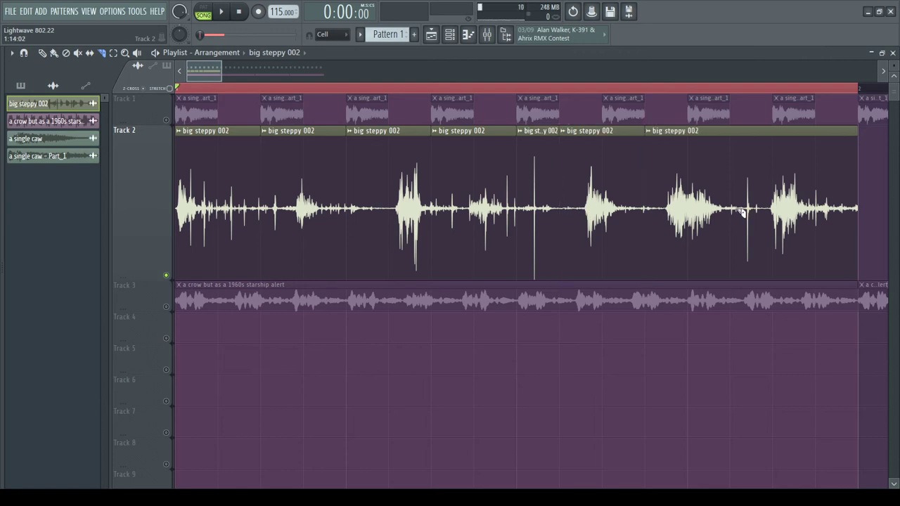
key("Delete")
key("ctrl+z")
left_click(660, 382)
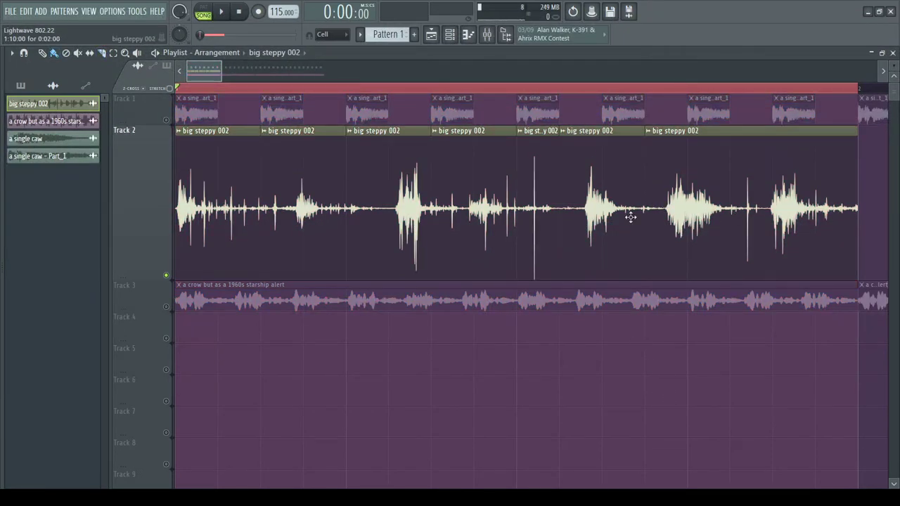
Step: Trim the first footstep slice to one step, cut the second slice's start to its footstep, and place it at step 3
left_click_drag(259, 213, 220, 211)
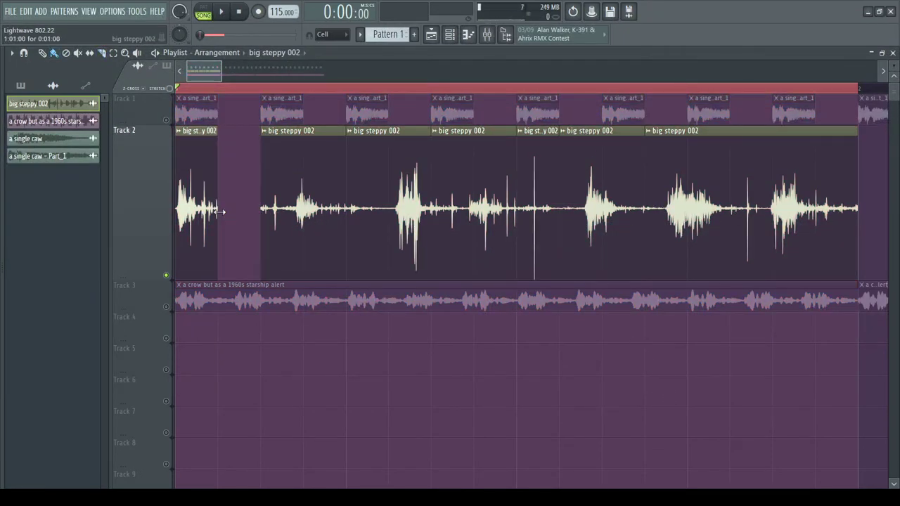
left_click_drag(312, 221, 269, 221)
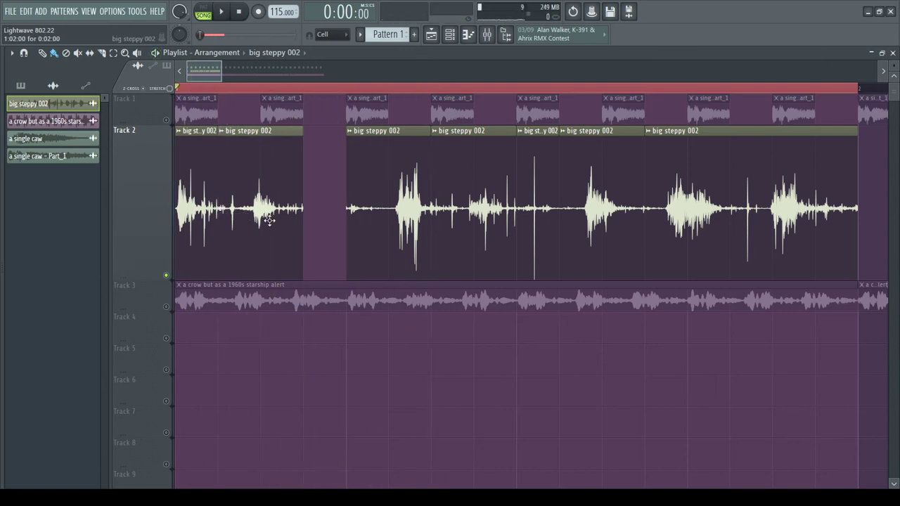
key("ctrl+z")
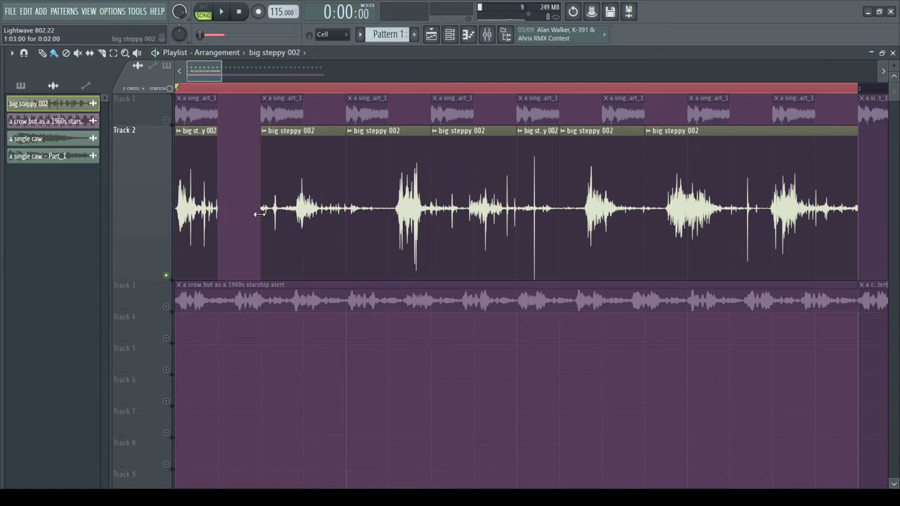
mouse_move(265, 216)
left_mouse_down()
mouse_move(291, 219)
mouse_move(279, 219)
left_mouse_up()
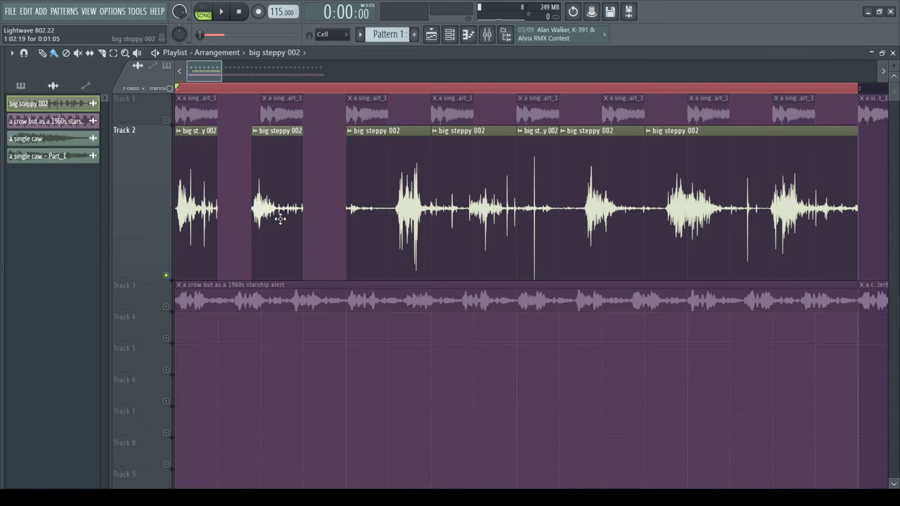
key("space")
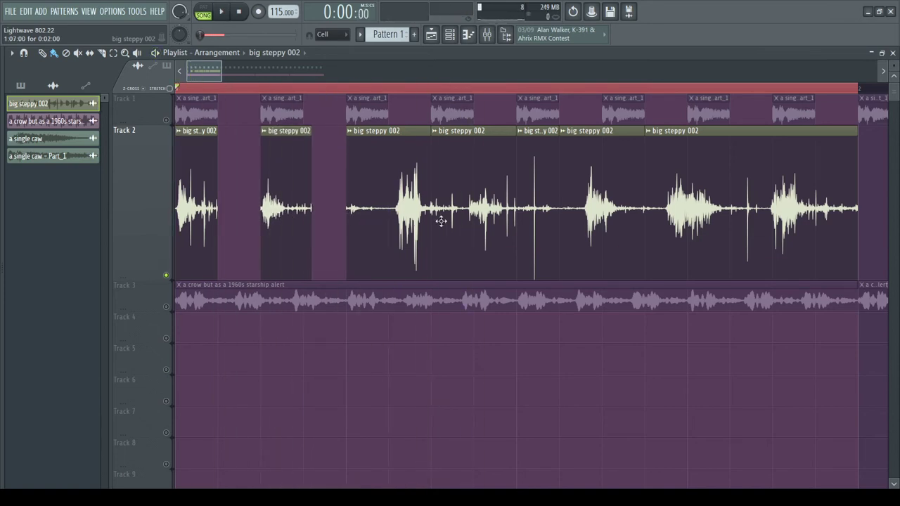
Step: Trim the third footstep slice down to its footstep, place it at step 5, and audition the rhythm
left_click_drag(349, 231, 377, 232)
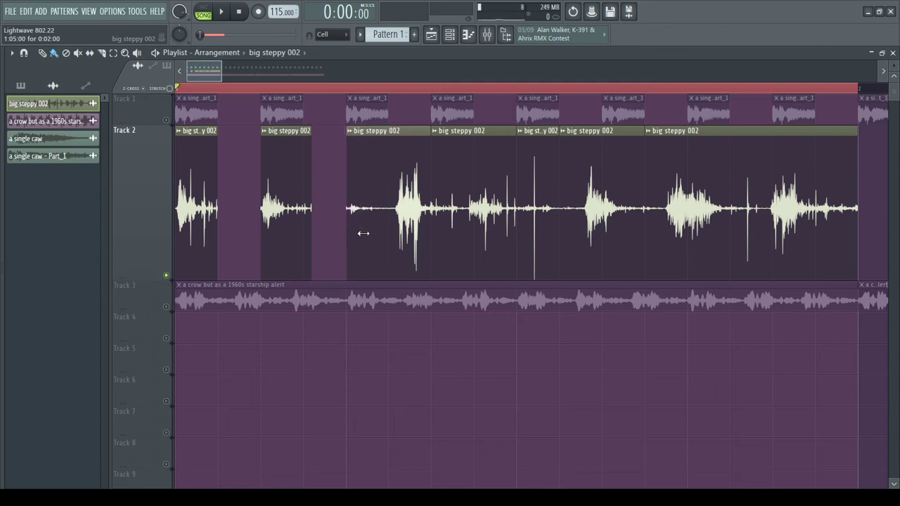
left_click_drag(364, 233, 396, 232)
left_click_drag(462, 226, 364, 227)
key("space")
key("space")
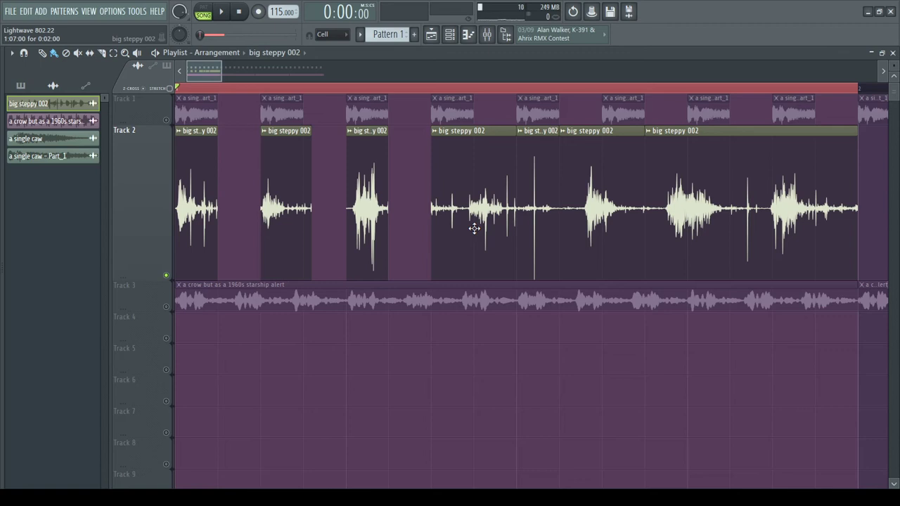
Step: Shift the fourth footstep slice later, delete the short slice after it, move the next footstep onto the step 9 caw, and audition
left_click_drag(475, 228, 494, 227)
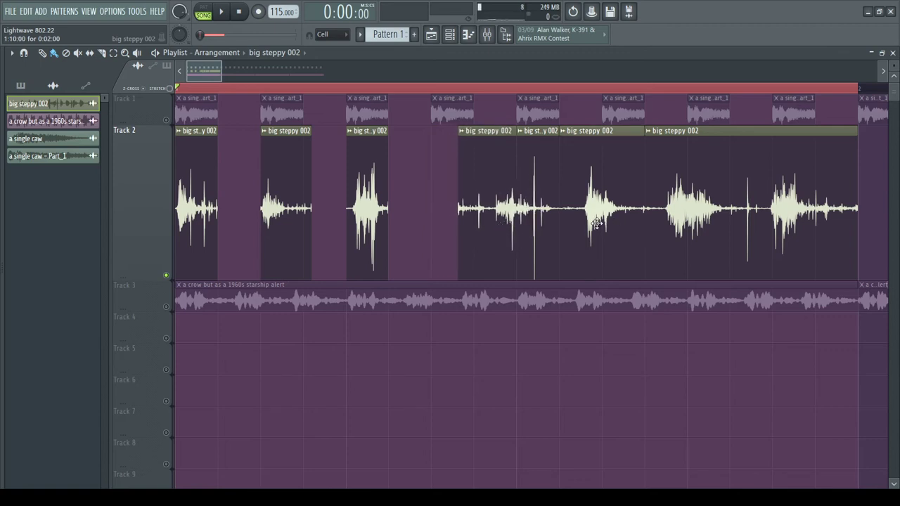
right_click(538, 149)
left_click_drag(592, 193, 532, 183)
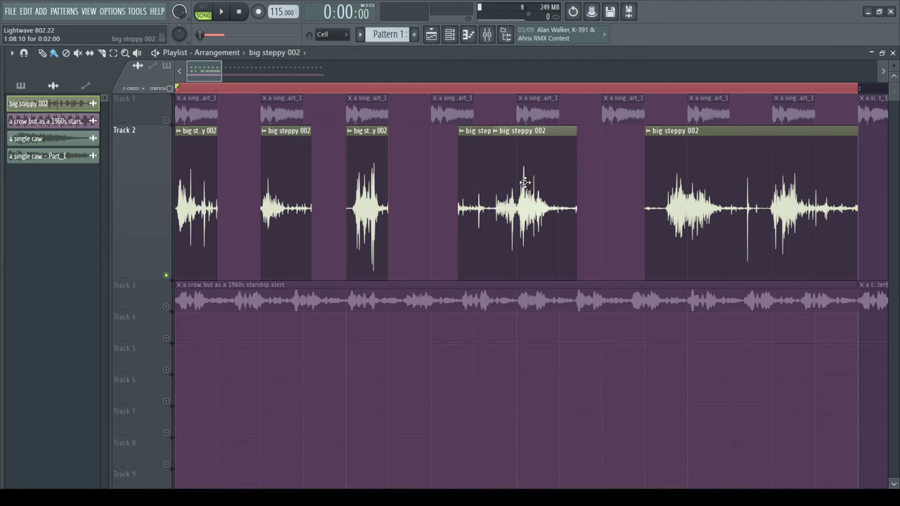
key("space")
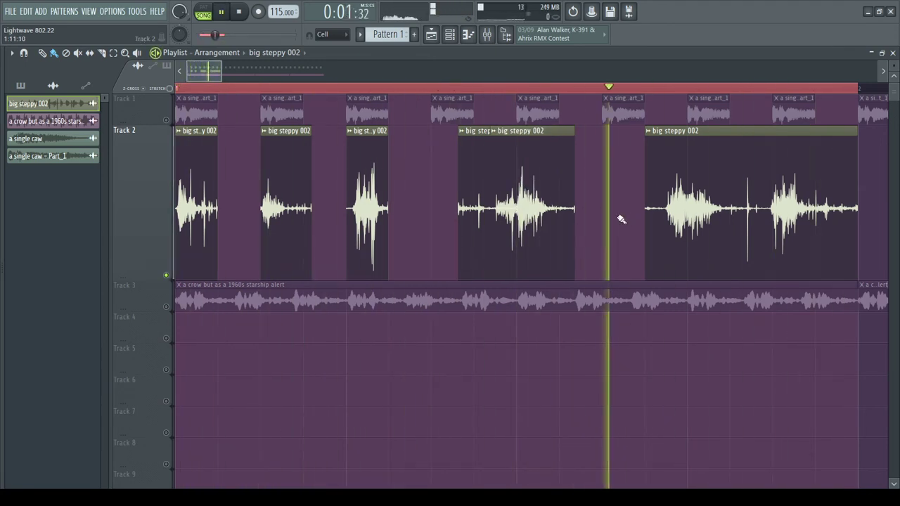
key("space")
Step: Split the last footstep clip between its two footsteps, shift both pieces so they end at bar 2, and audition them
scroll(563, 220, "up", 5)
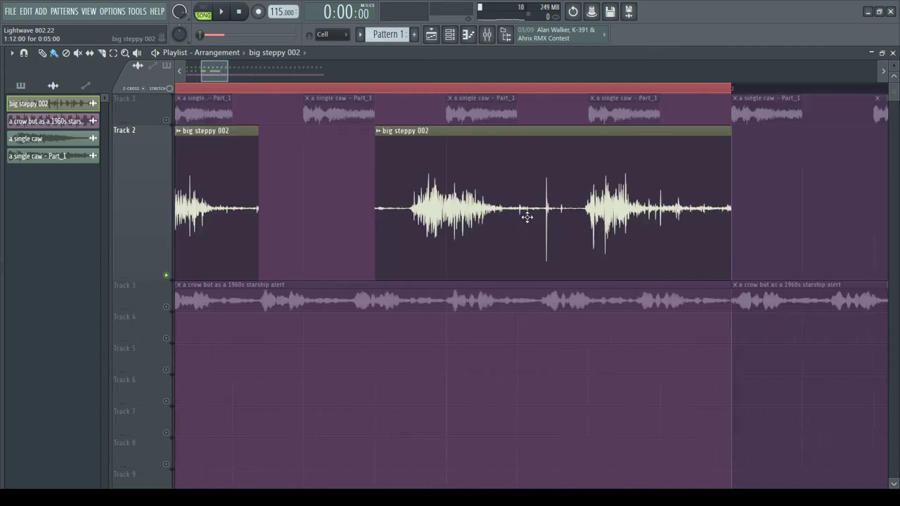
left_click_drag(515, 220, 542, 218)
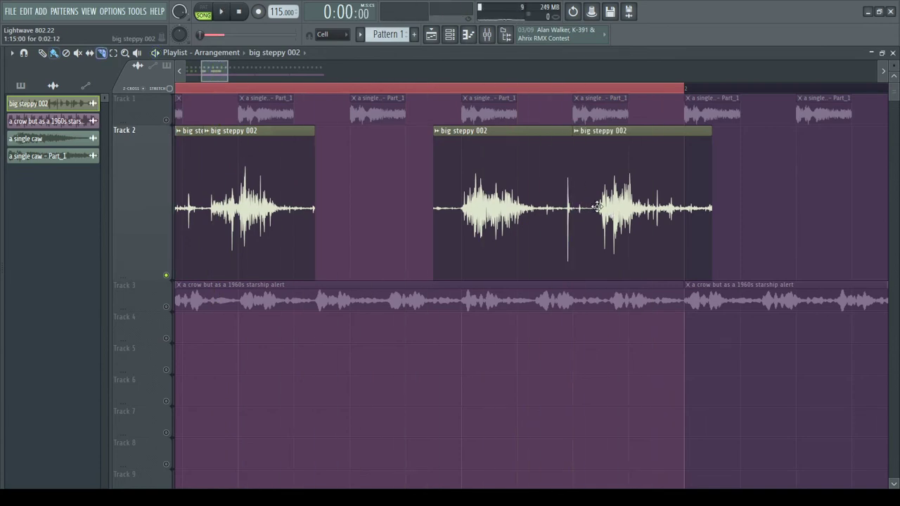
left_click_drag(616, 210, 593, 211)
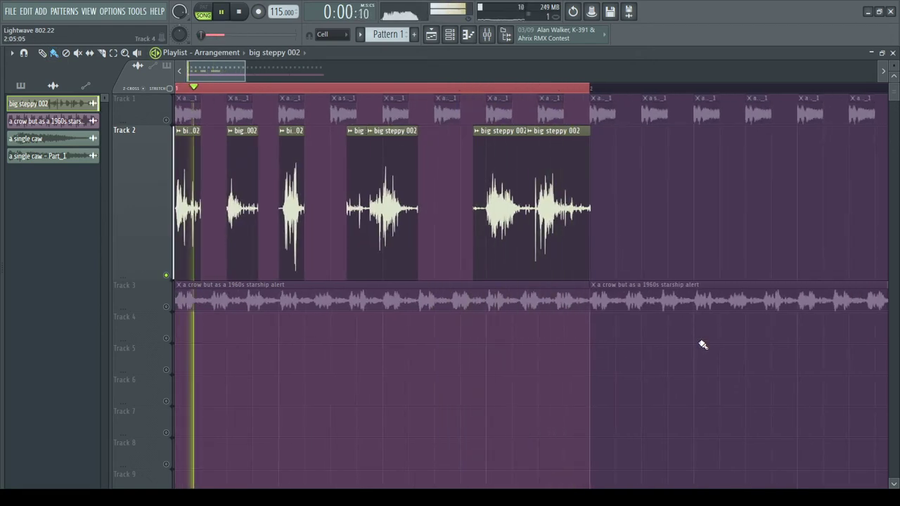
key("space")
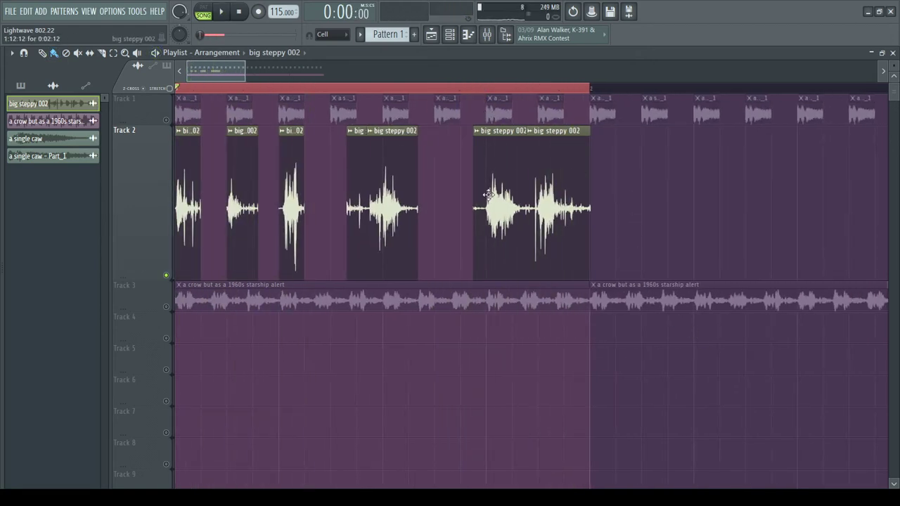
Step: Try the last two footstep clips two steps earlier, audition them, and return them to their previous place
left_click_drag(488, 195, 587, 210)
left_click_drag(516, 220, 464, 220)
key("space")
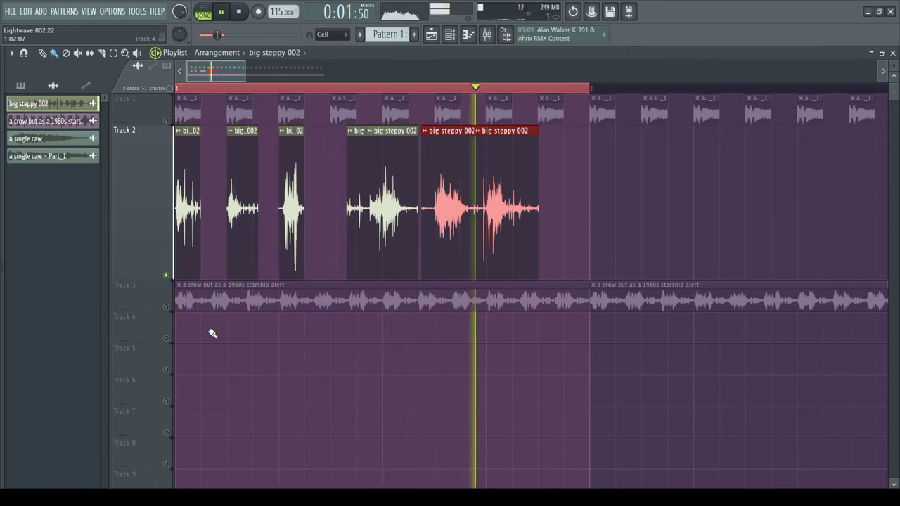
key("space")
key("space")
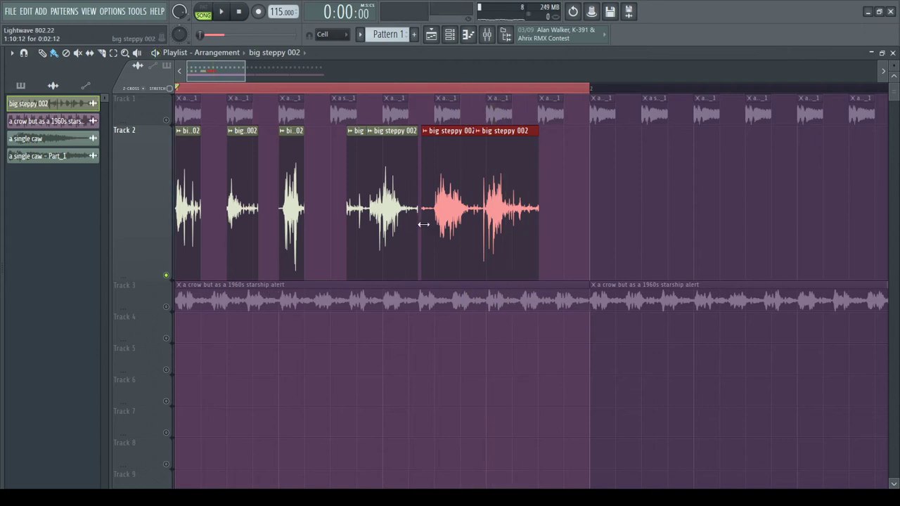
left_click_drag(483, 220, 510, 220)
key("space")
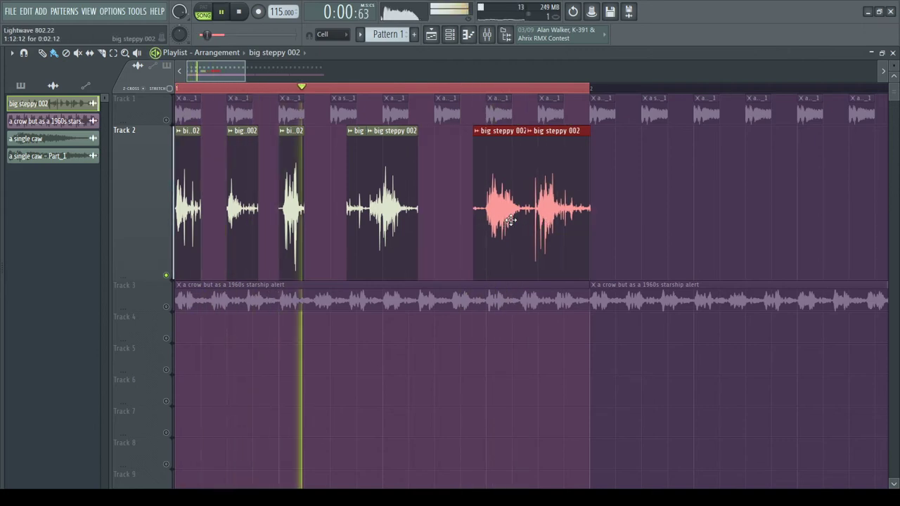
key("space")
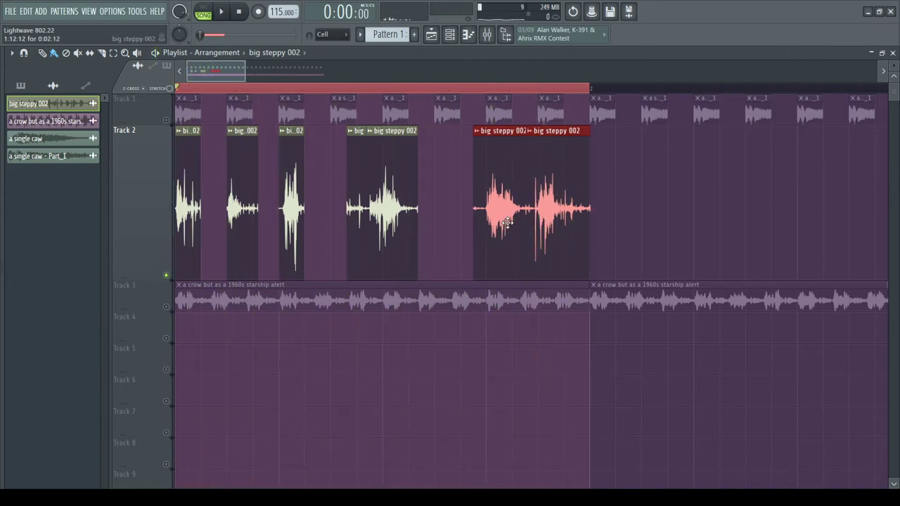
left_click(525, 386, "ctrl")
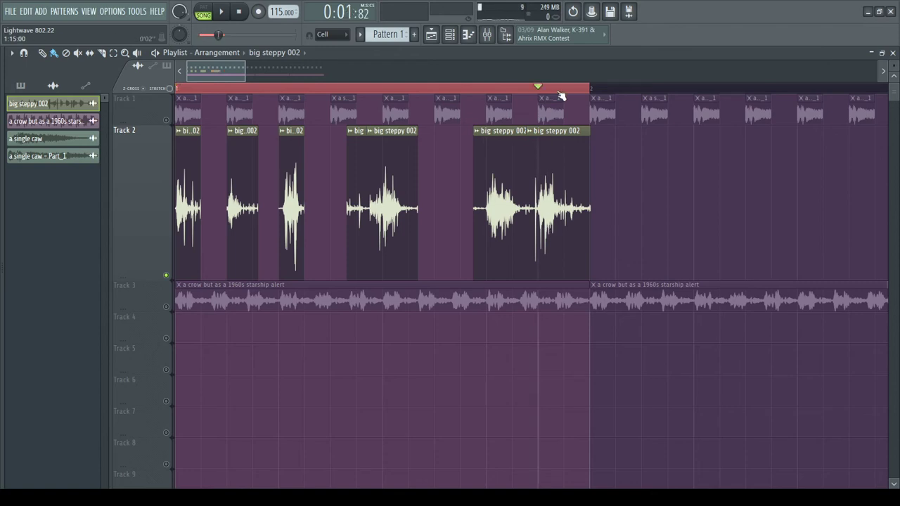
Step: Move the second-to-last footstep clip one step earlier, clear the loop region, and play the rhythm
left_click_drag(503, 224, 477, 224)
left_click_drag(560, 215, 660, 217)
scroll(534, 214, "up", 3, "ctrl")
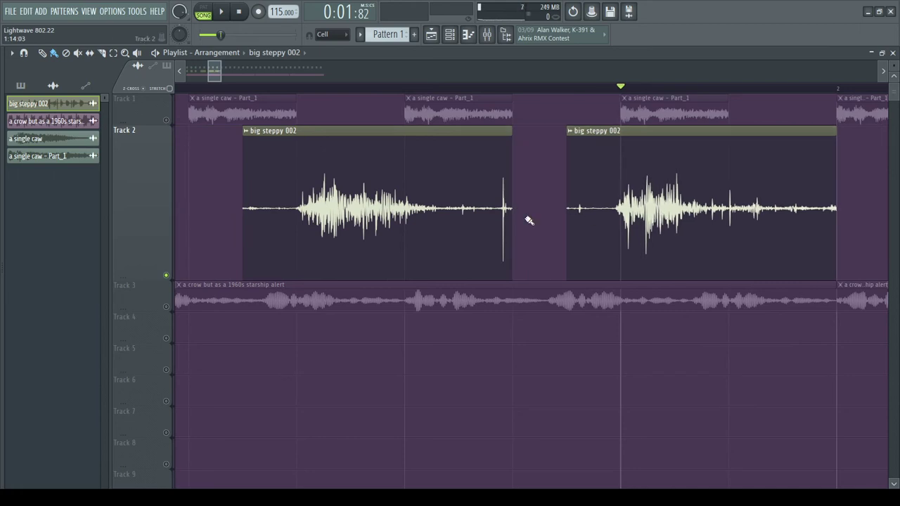
scroll(506, 221, "down", 3, "ctrl")
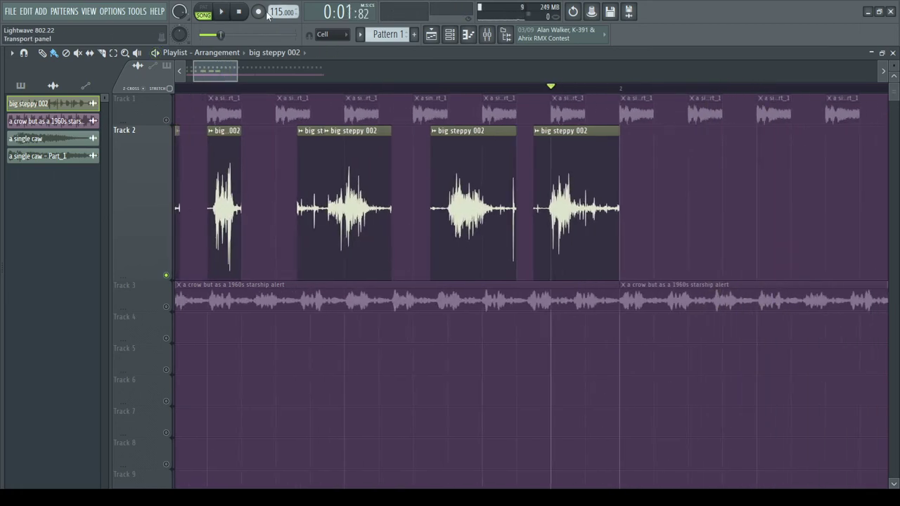
scroll(331, 176, "down", 4, "ctrl")
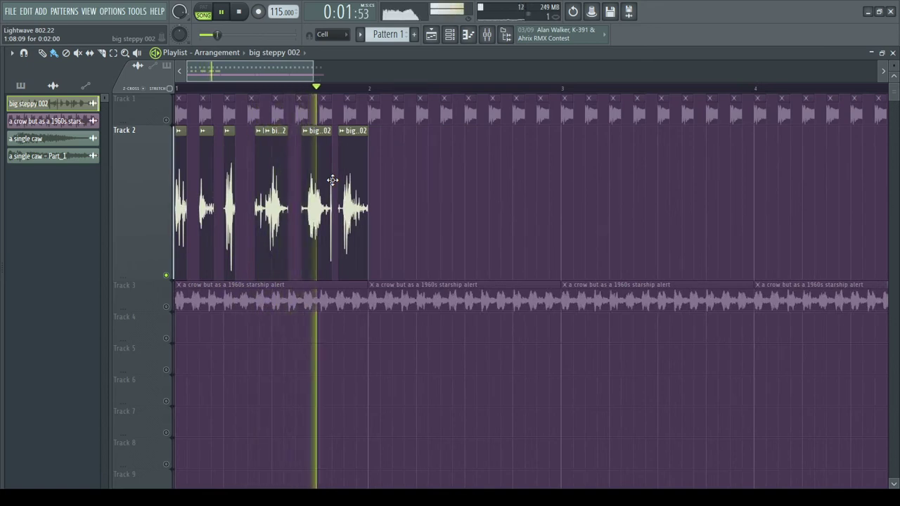
Step: Duplicate the bar 1 footstep slices across bars 2, 3 and 4 on Track 2, and unmute Track 1
mouse_move(381, 191)
left_mouse_down("ctrl")
mouse_move(180, 204)
mouse_move(375, 194)
left_mouse_up("ctrl")
key("space")
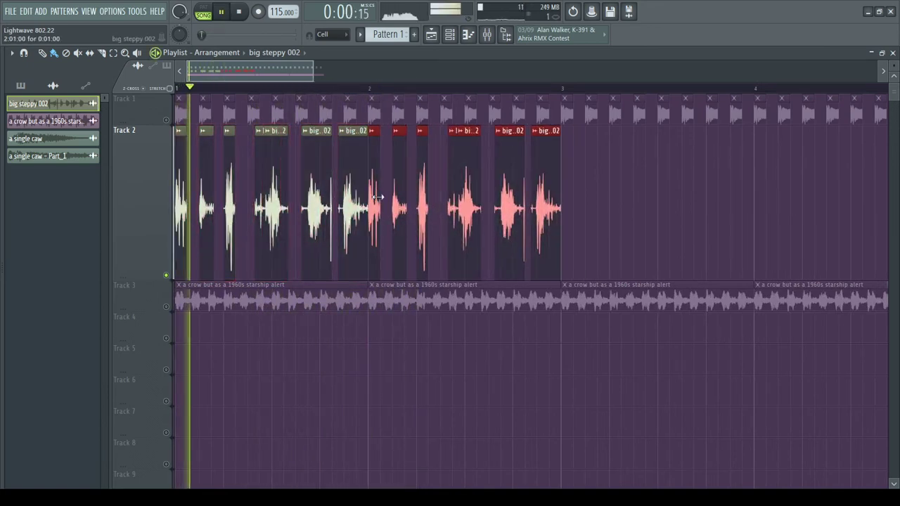
left_click(396, 381)
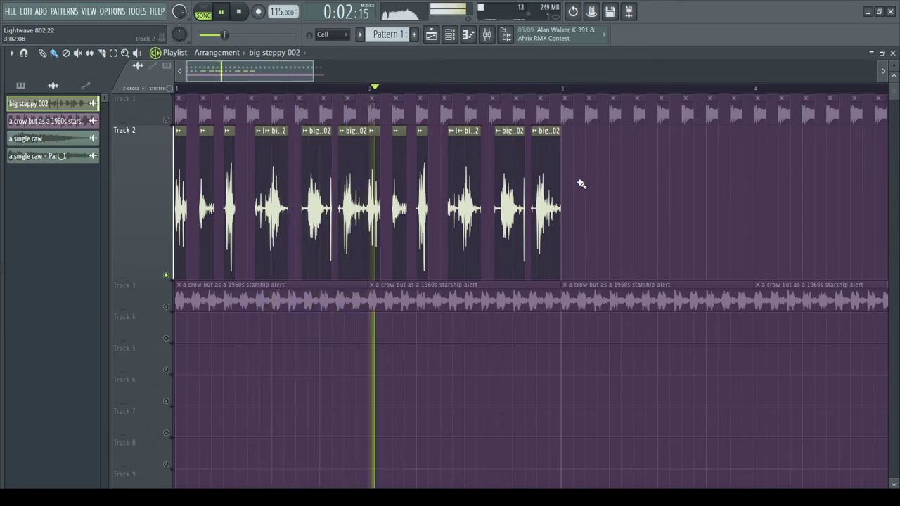
left_click_drag(584, 188, 399, 205, "ctrl")
scroll(177, 211, "down", 3)
left_click(408, 350)
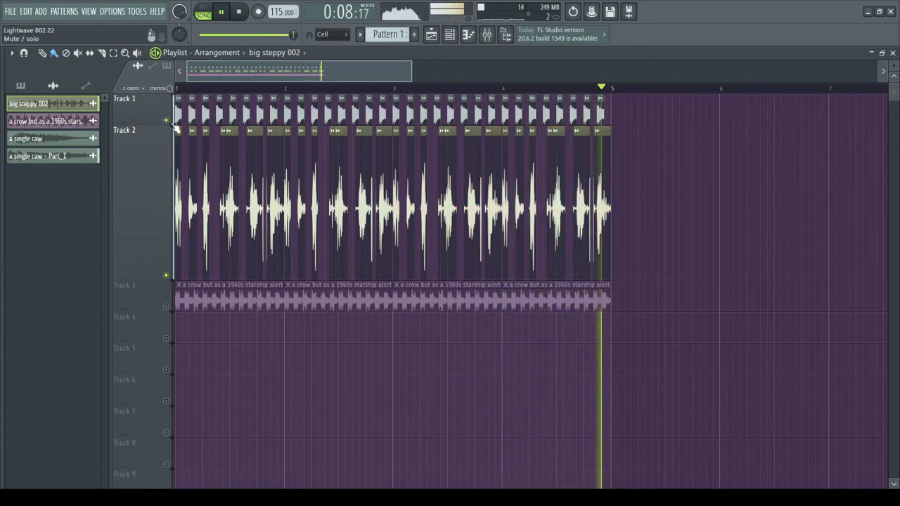
Step: Lower Insert 2 to -7.7 dB in the mixer and unmute Track 3 to play all three tracks together
left_click(488, 37)
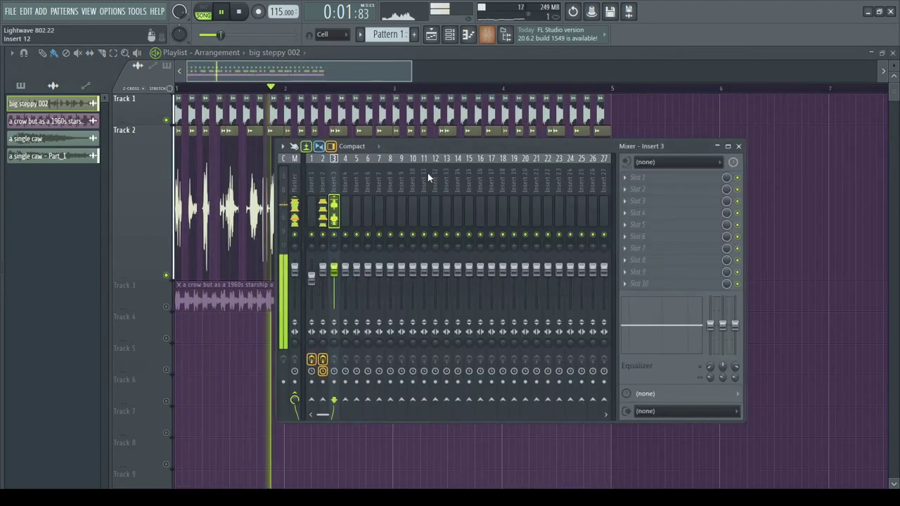
left_click(323, 271)
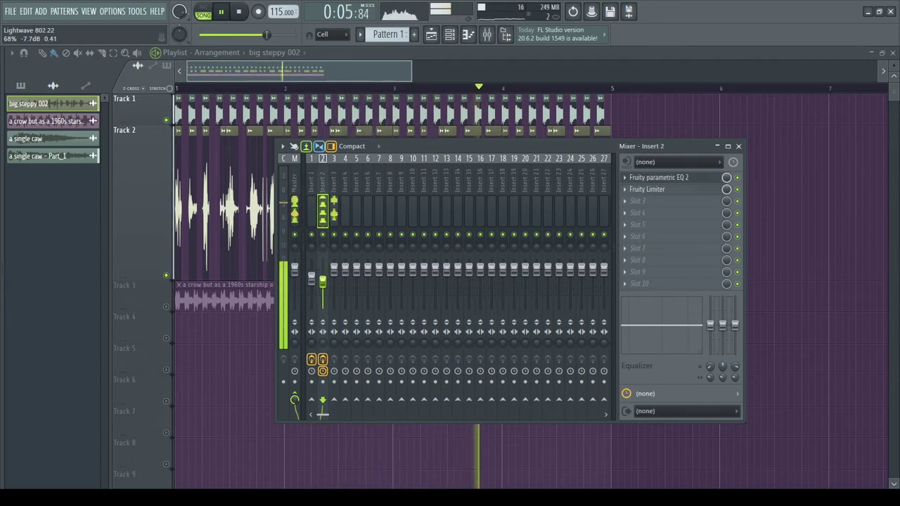
key("F9")
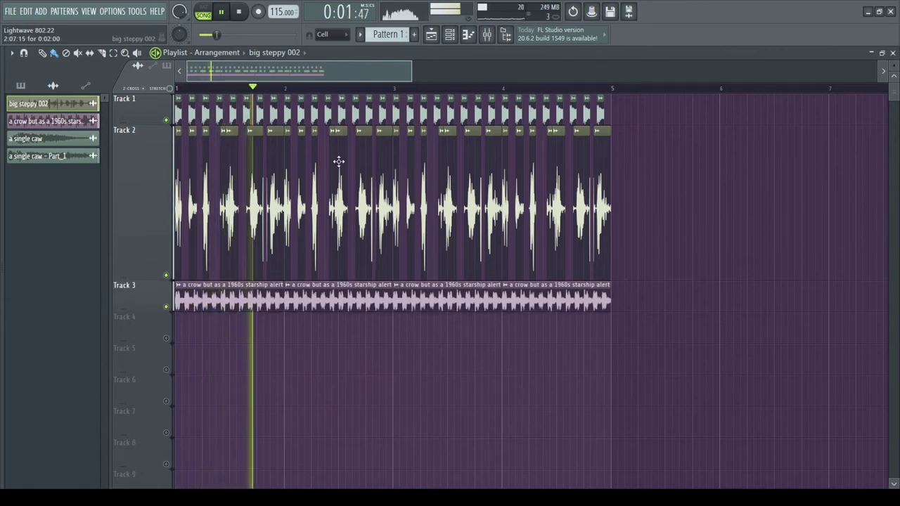
Step: Delete the crow alert clips in bars 2, 3 and 4 on Track 3, keeping the bar 1 clip
key("F9")
key("F9")
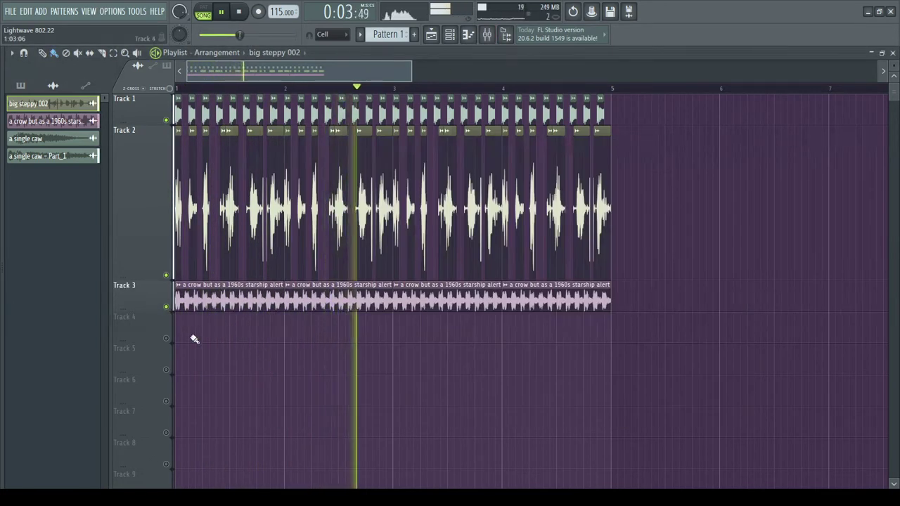
scroll(197, 333, "up", 3)
scroll(195, 338, "down", 5)
left_click_drag(444, 308, 285, 308)
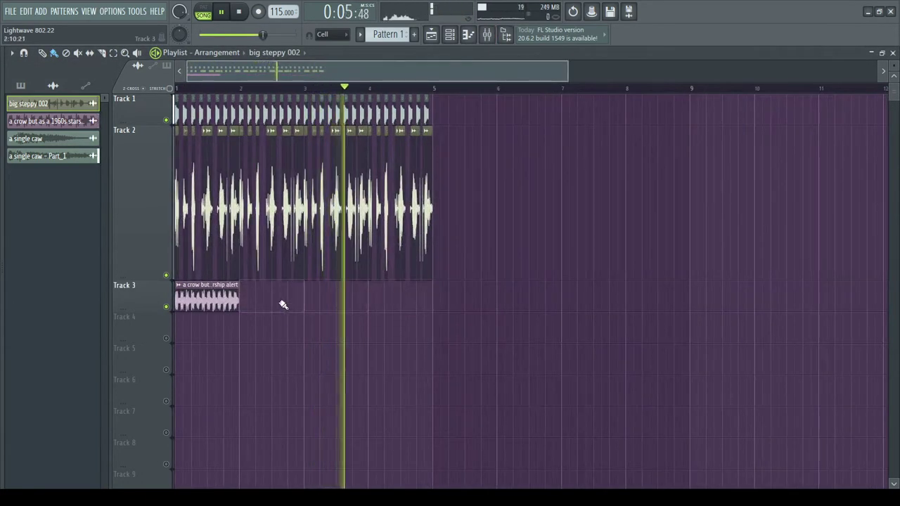
Step: Try shifting the crow alert audio slightly earlier inside its bar 1 clip, and slide it back to its original offset
scroll(120, 306, "up", 5)
scroll(120, 306, "down", 1)
scroll(139, 306, "down", 1)
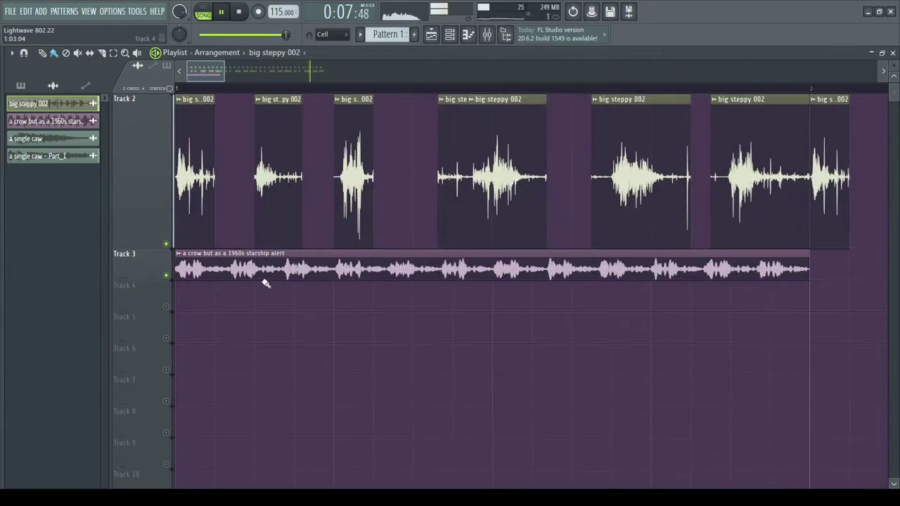
mouse_move(304, 270)
left_mouse_down()
mouse_move(341, 271)
mouse_move(303, 273)
left_mouse_up()
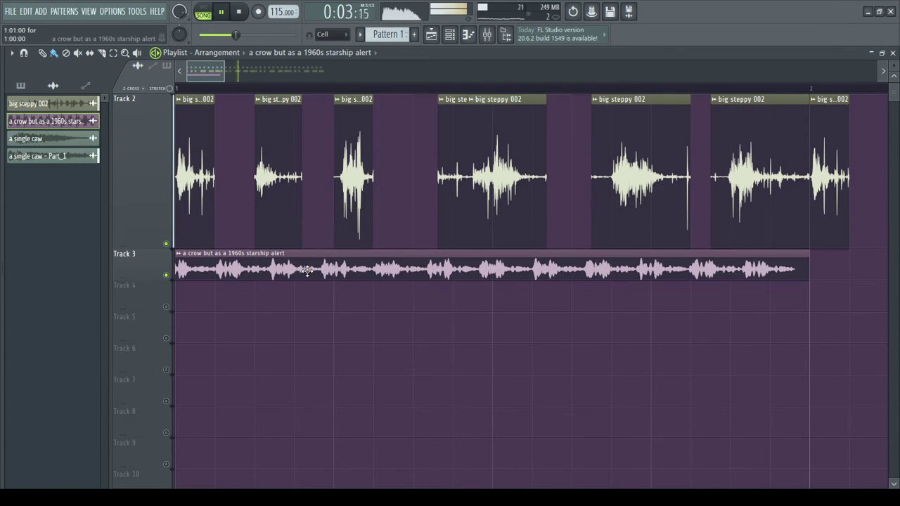
left_click_drag(308, 272, 306, 273)
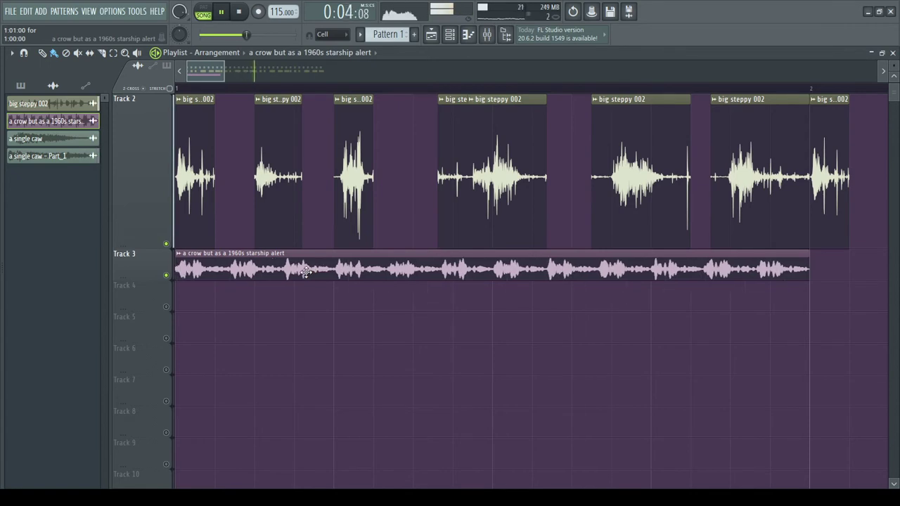
Step: Delete the remaining crow alert clip and place the box scrape 001 sample at the start of Track 3
right_click(367, 275)
scroll(326, 249, "up", 2)
scroll(269, 181, "down", 4, "ctrl")
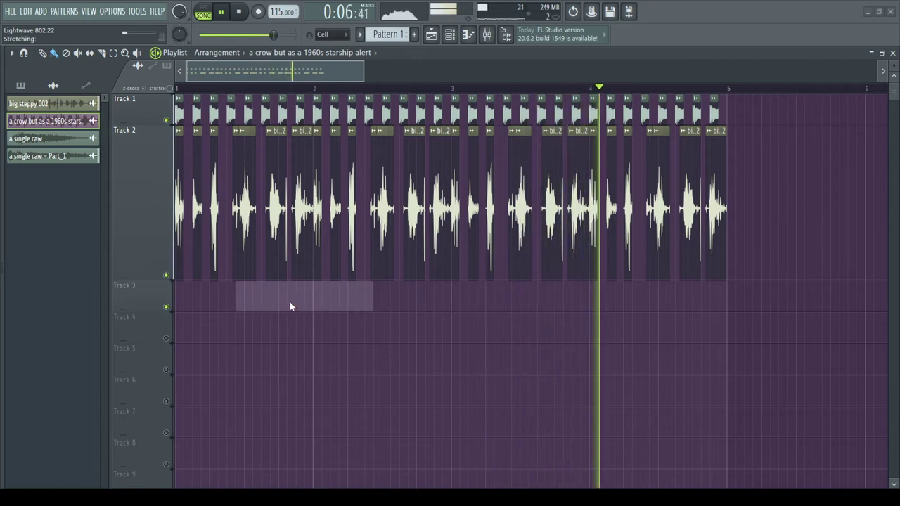
left_click_drag(335, 299, 236, 301)
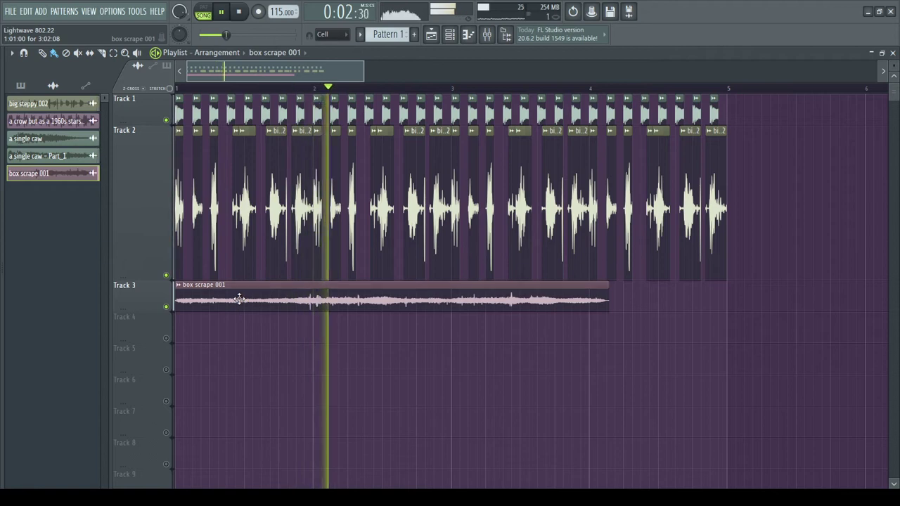
Step: Time-stretch the box scrape 001 sample to a shorter length and normalize it in its channel settings
double_click(240, 299)
left_click_drag(227, 168, 220, 167)
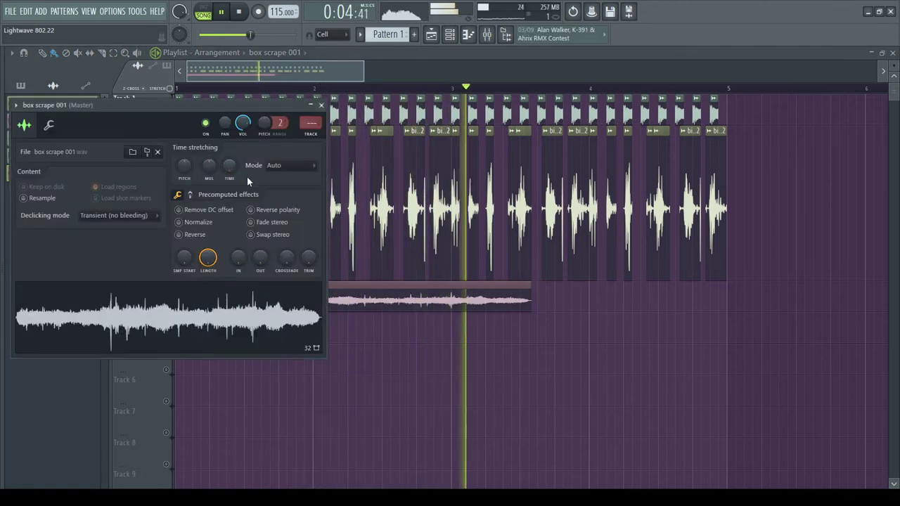
left_click(180, 222)
key("Escape")
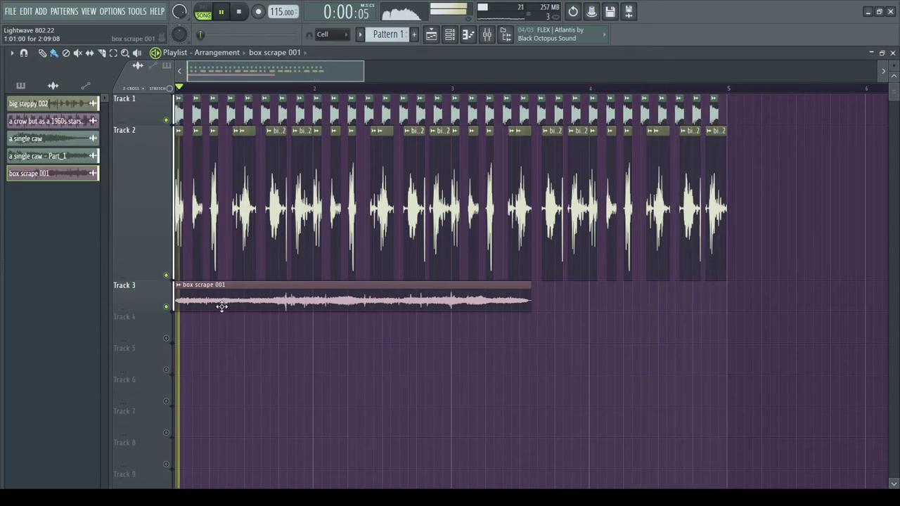
Step: Slice the box scrape clip at steps 5 and 12 of bar 1 and at bar 2, and delete the second slice
left_click(214, 303)
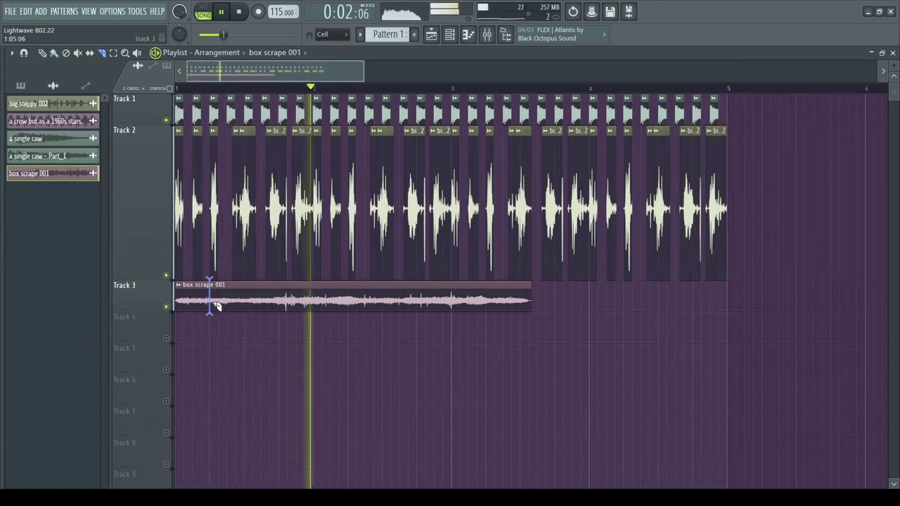
left_click(273, 305)
left_click(315, 305)
key("b")
right_click(262, 303)
key("space")
key("space")
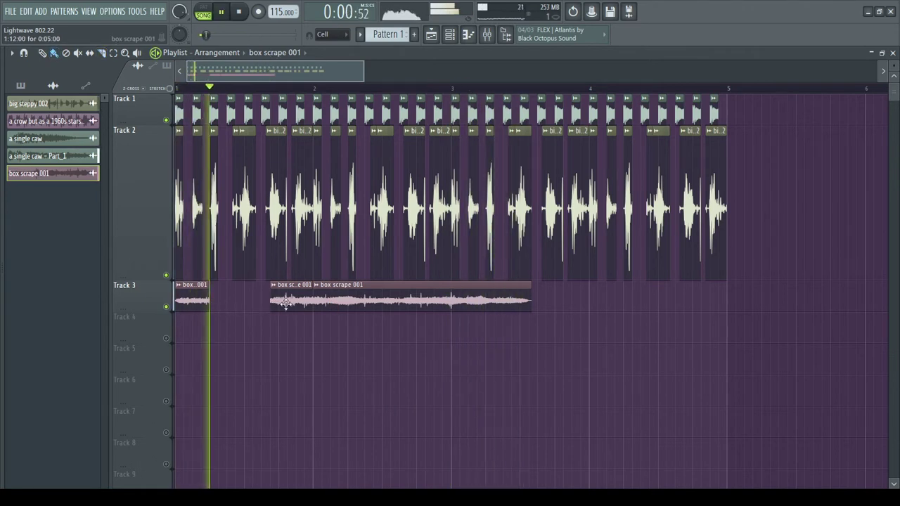
Step: Move the second box scrape slice to step 7 of bar 1, shorten it to three steps, and play the arrangement
left_click_drag(289, 304, 244, 304)
key("space")
key("space")
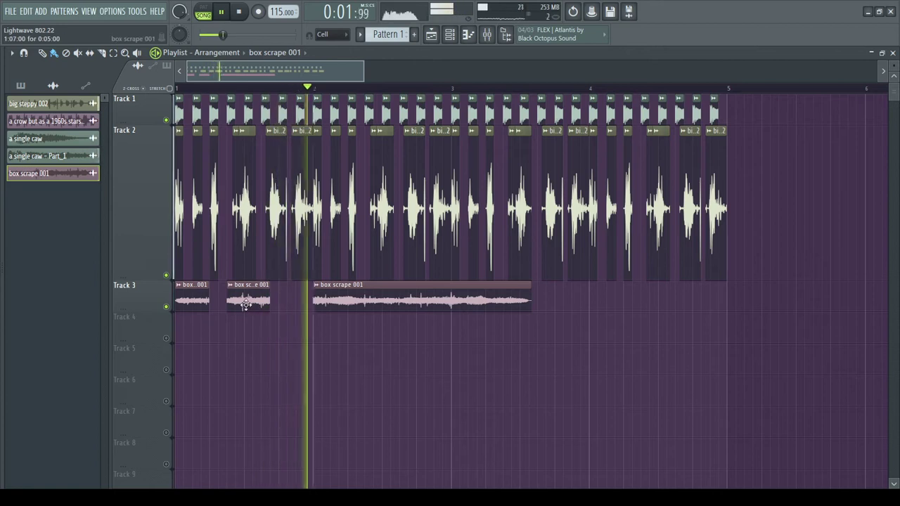
scroll(232, 306, "up", 3)
scroll(232, 306, "down", 4)
key("space")
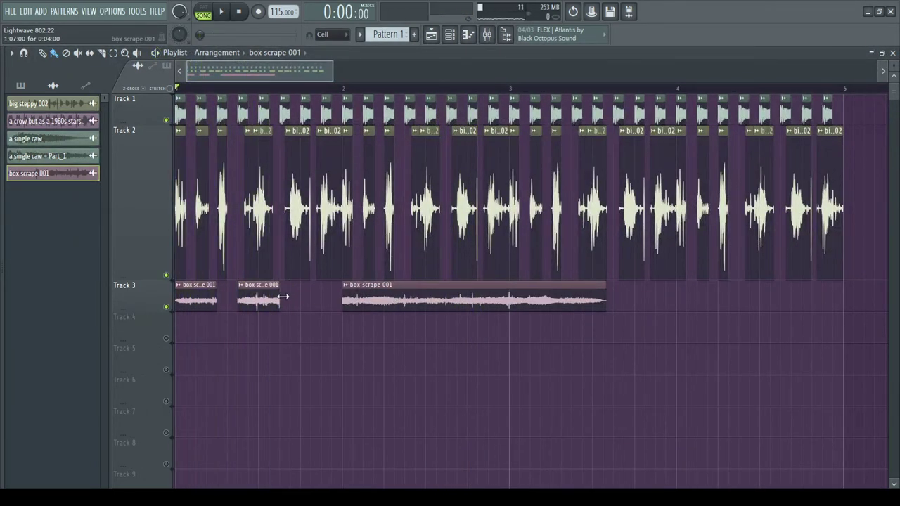
key("space")
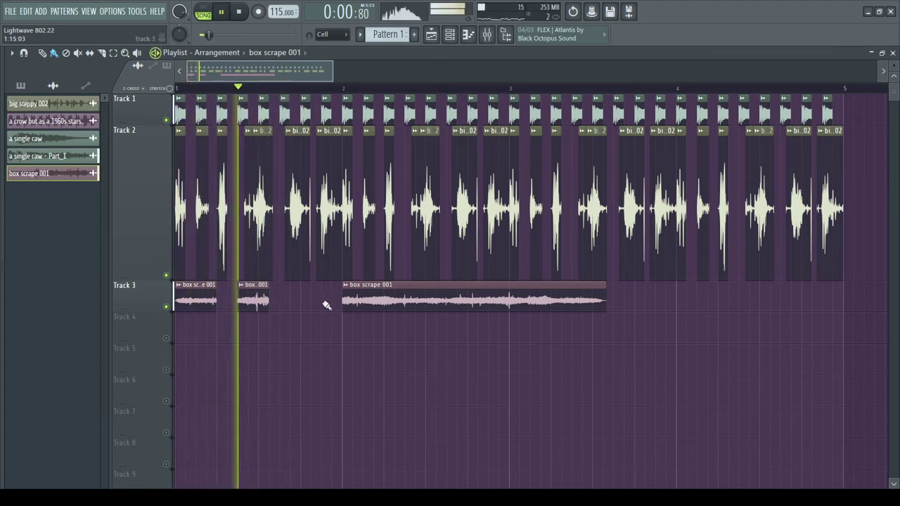
Step: Move the long box scrape clip to step 13 of bar 1 and slice it at steps 5, 7 and 9 of bar 2
left_click_drag(438, 300, 398, 300)
key("space")
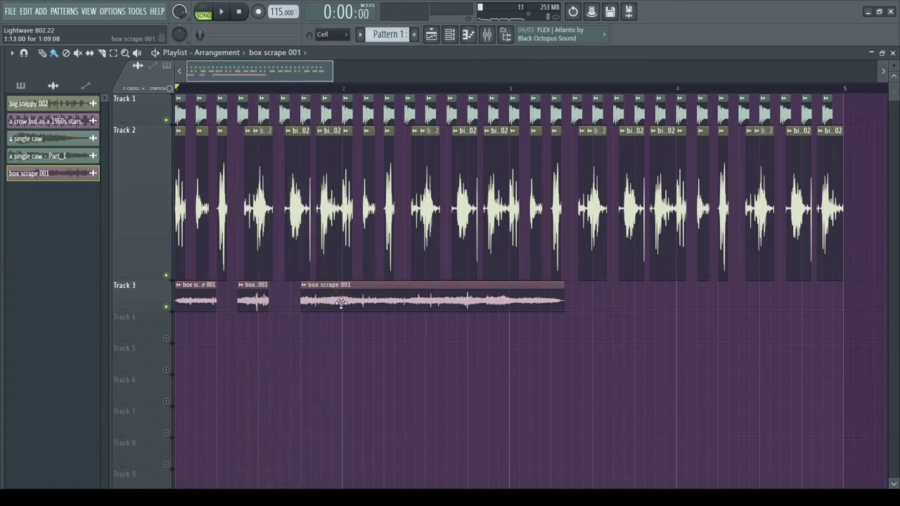
key("c")
left_click(385, 301)
left_click(414, 300)
left_click(437, 301)
Step: Delete the slice at step 5 of bar 2, then split the last piece at step 5 of bar 3, placing its parts at 2:13 and 3:09
key("b")
right_click(395, 299)
left_click_drag(457, 303, 485, 306)
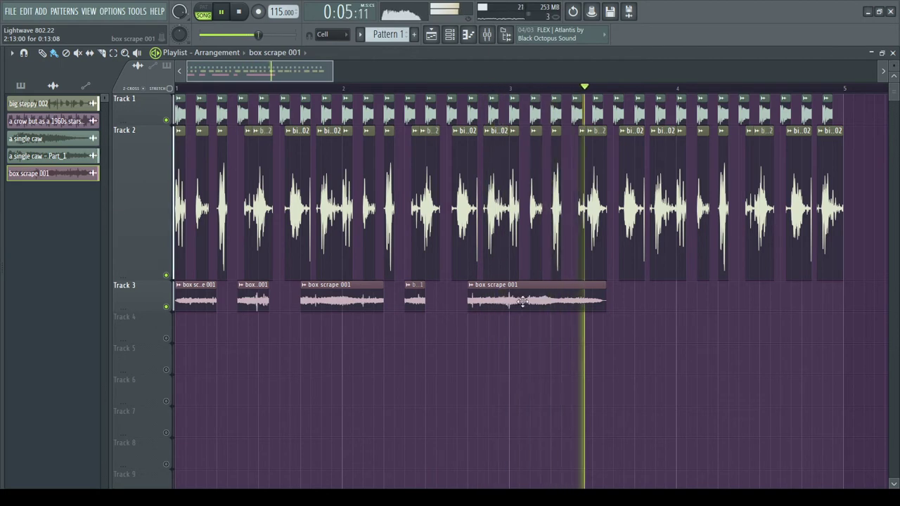
right_click(556, 303, "shift")
left_click_drag(603, 299, 613, 303)
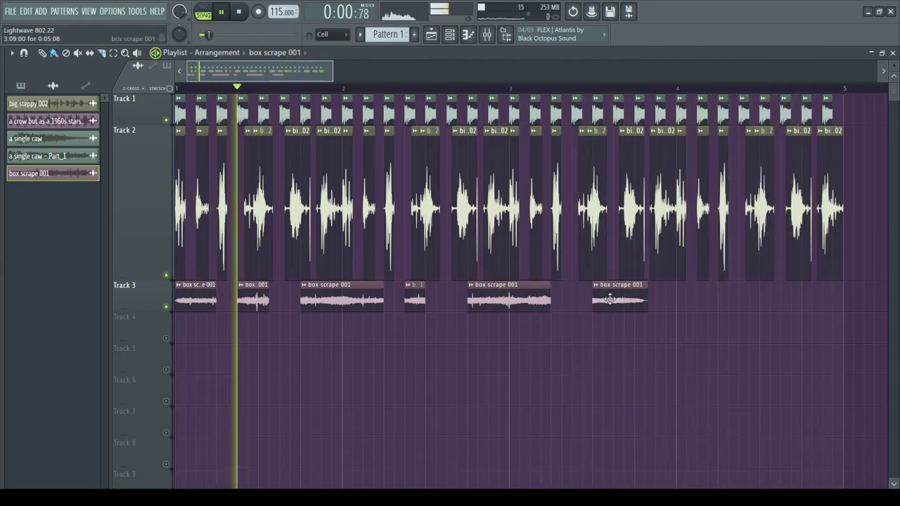
Step: Split the 2:13 box scrape clip at bar 3, then copy its first slice to 4:05 and the two-step slice to 4:13
right_click(514, 303, "shift")
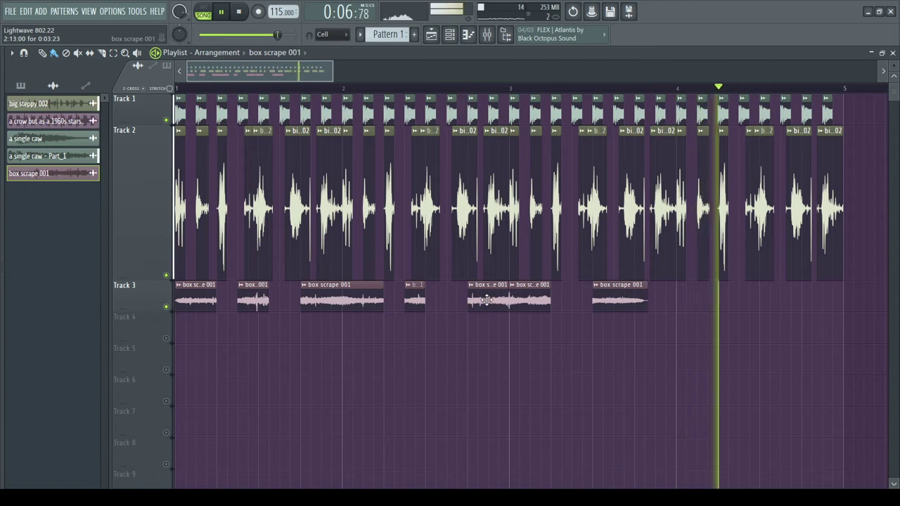
left_click(717, 286)
left_click_drag(717, 286, 738, 286)
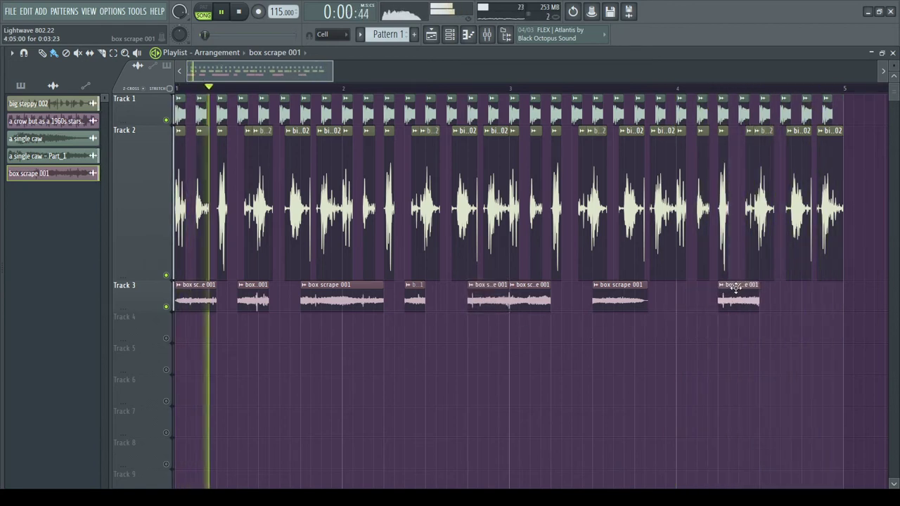
left_click(420, 301)
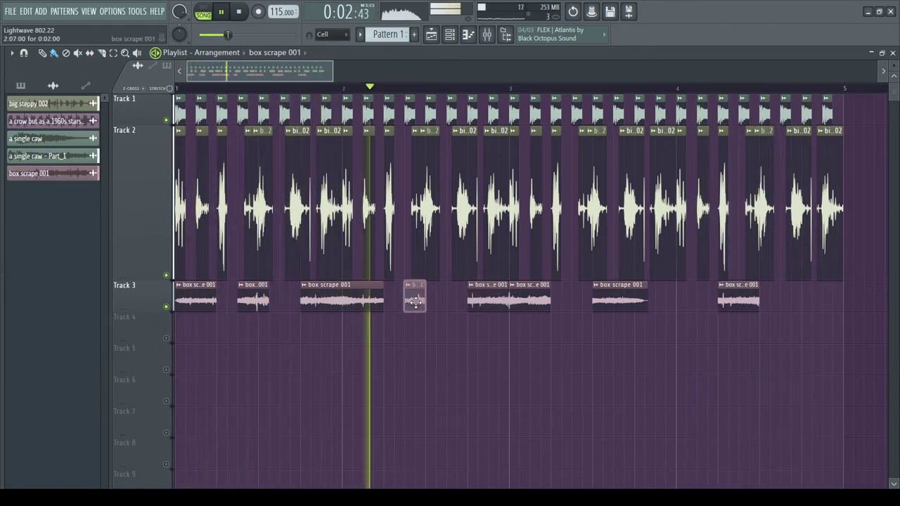
left_click(811, 299)
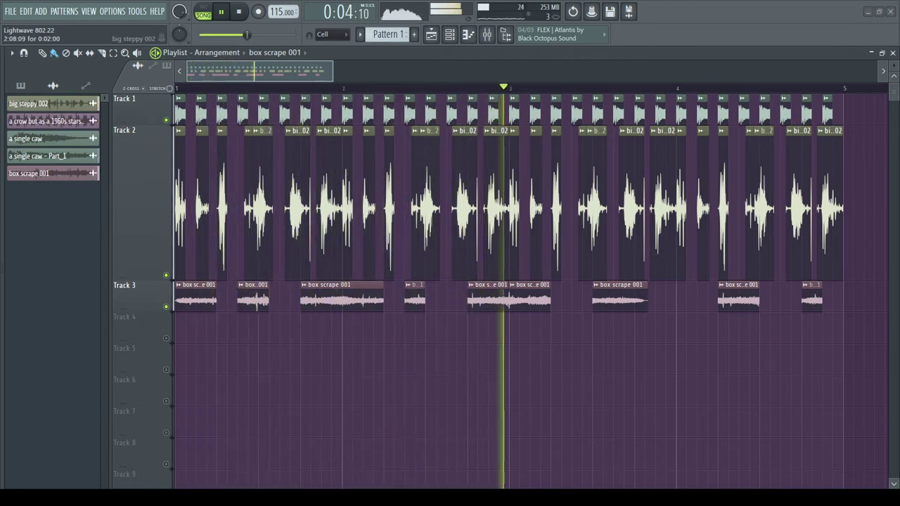
Step: Add the car hood 003 sample as an audio clip at the start of Track 4
left_click_drag(224, 365, 219, 365)
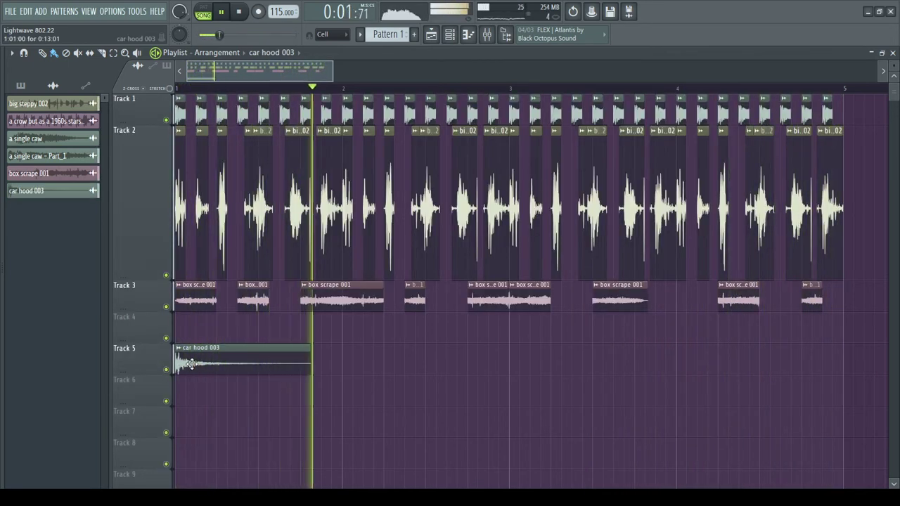
left_click_drag(191, 364, 191, 332)
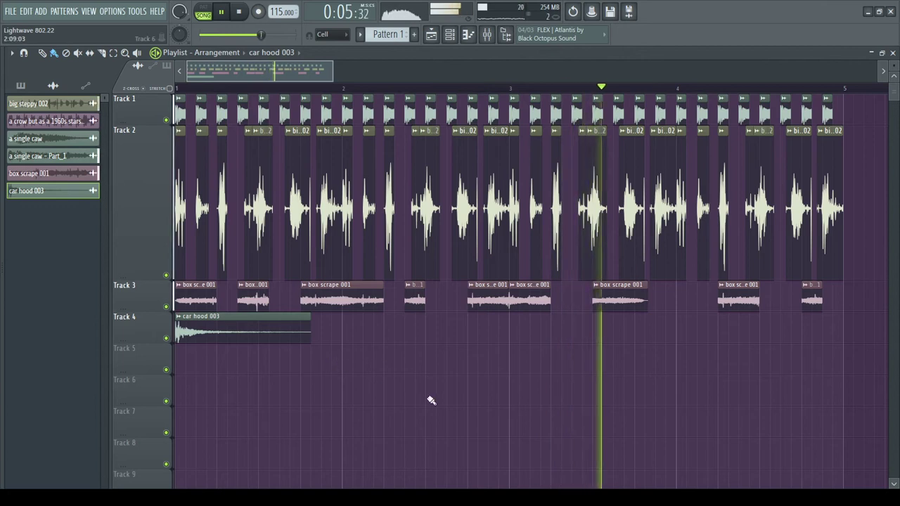
Step: Load the car hood 003 sample into the default Sampler channel and open its piano roll
key("F6")
left_click(83, 54)
left_click(84, 65)
left_click(87, 82)
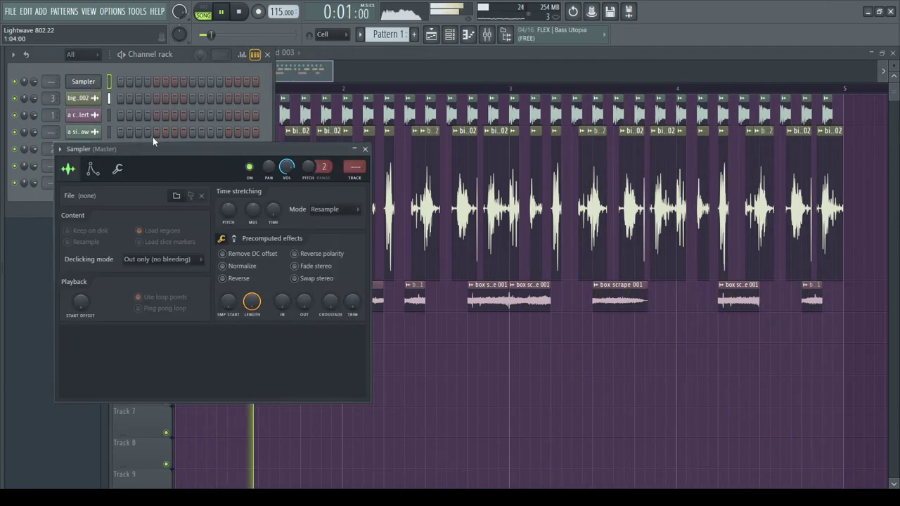
left_click_drag(205, 146, 414, 98)
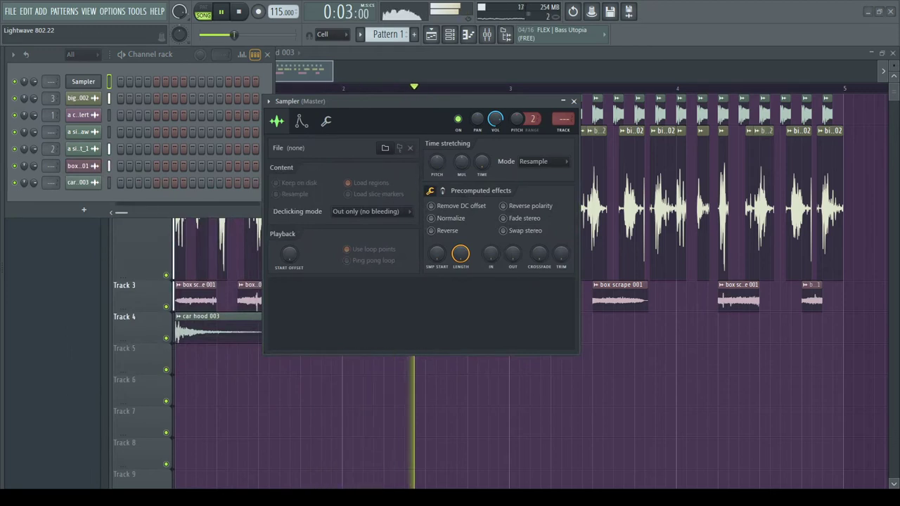
left_click_drag(176, 360, 374, 317)
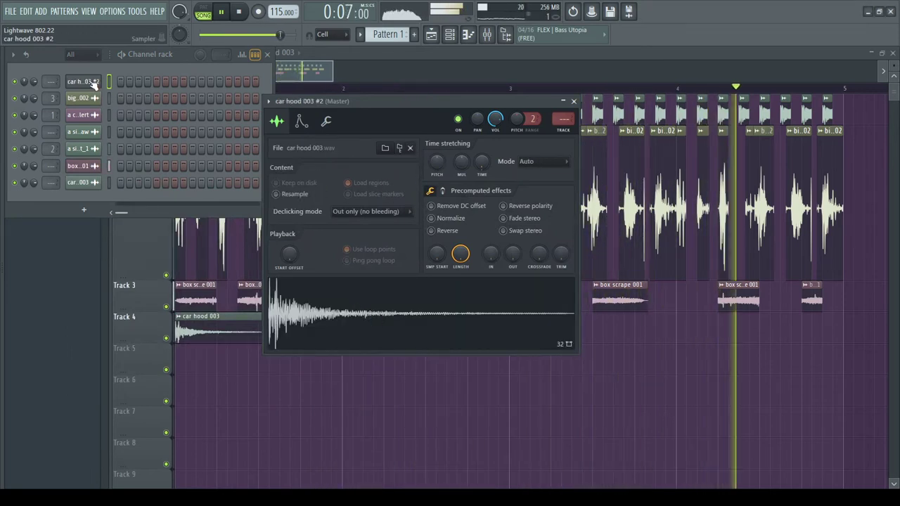
key("F7")
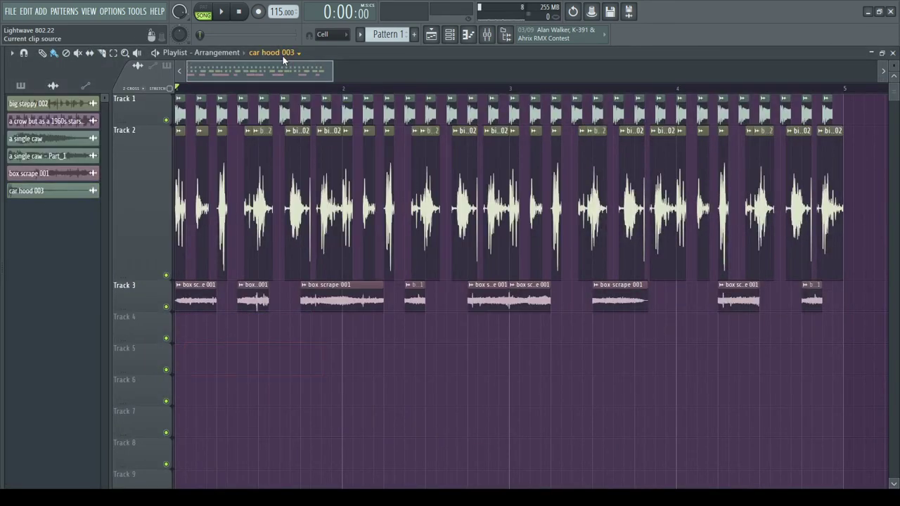
Step: Place Pattern 1 at bar 1 of Track 4 in the playlist and play the arrangement
left_click(20, 85)
left_click(243, 336)
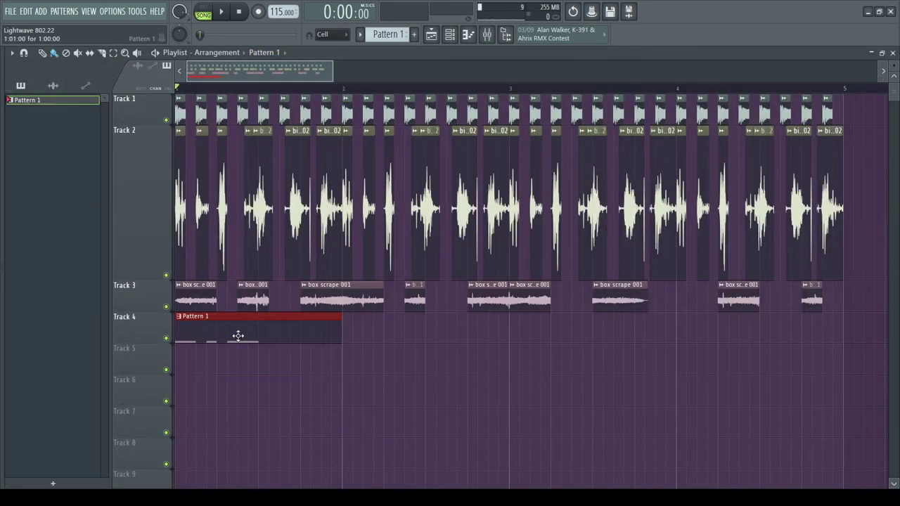
key("space")
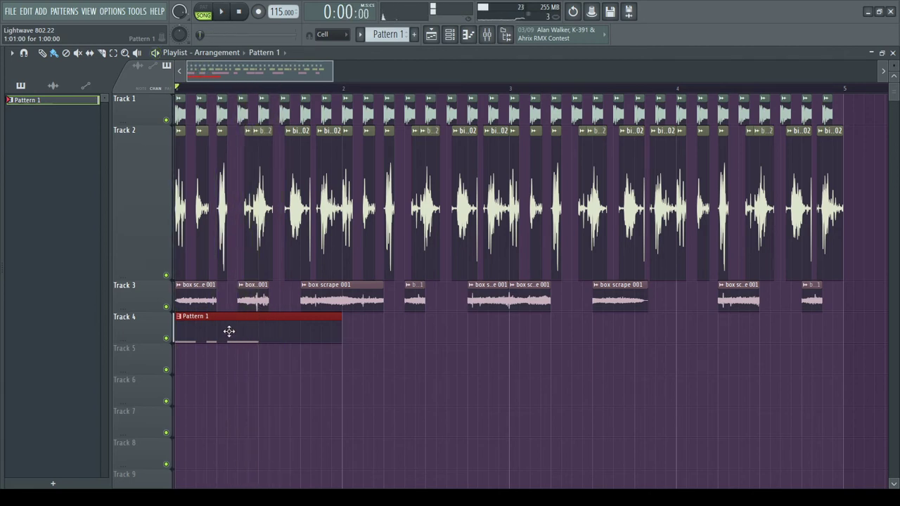
Step: Enable the volume envelope of the car hood 003 #2 channel with a short decay and no sustain
left_click(450, 34)
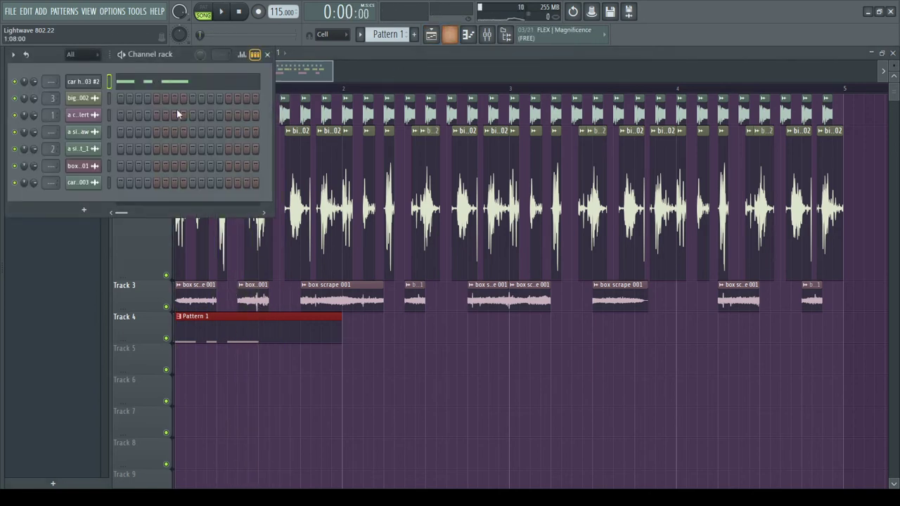
left_click(98, 80)
left_click(301, 121)
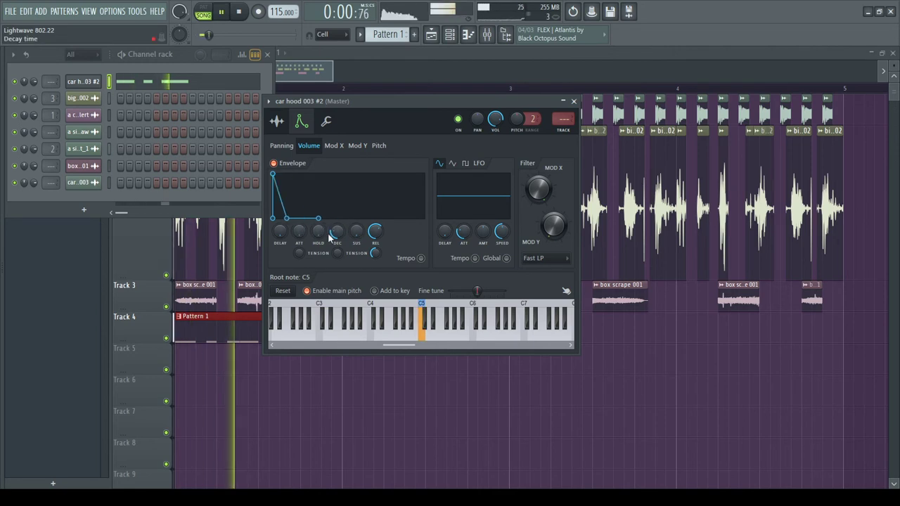
left_click(274, 378)
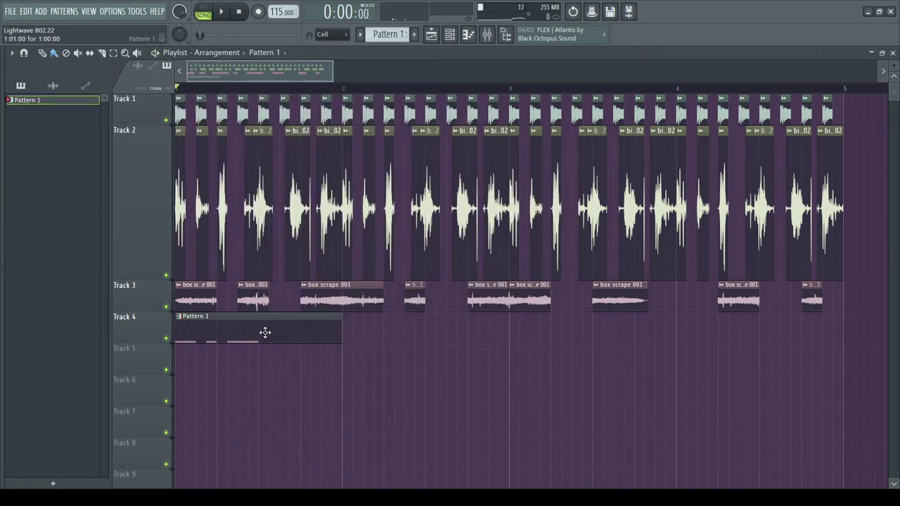
Step: Add two-step C5 notes at steps 11 and 15 of bar 1 in the car hood pattern's piano roll while playing it
double_click(264, 333)
key("space")
left_click(400, 282)
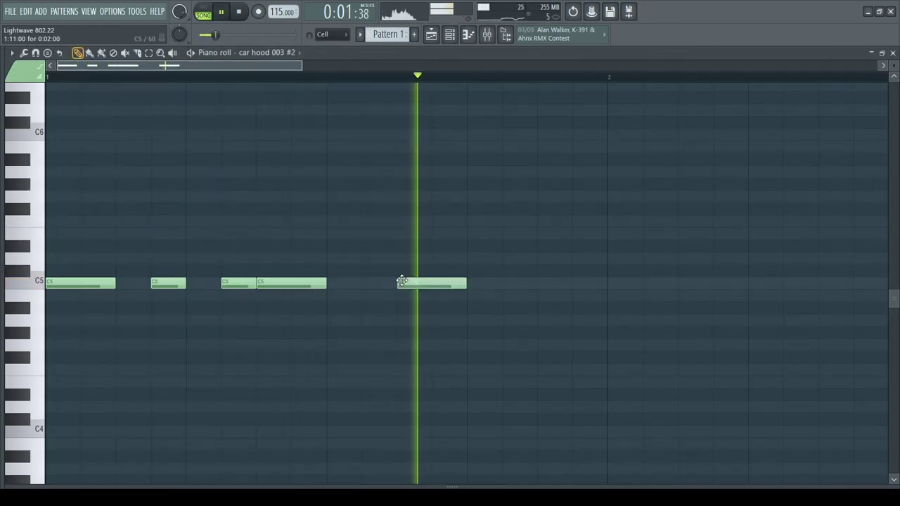
key("space")
scroll(541, 283, "down", 2)
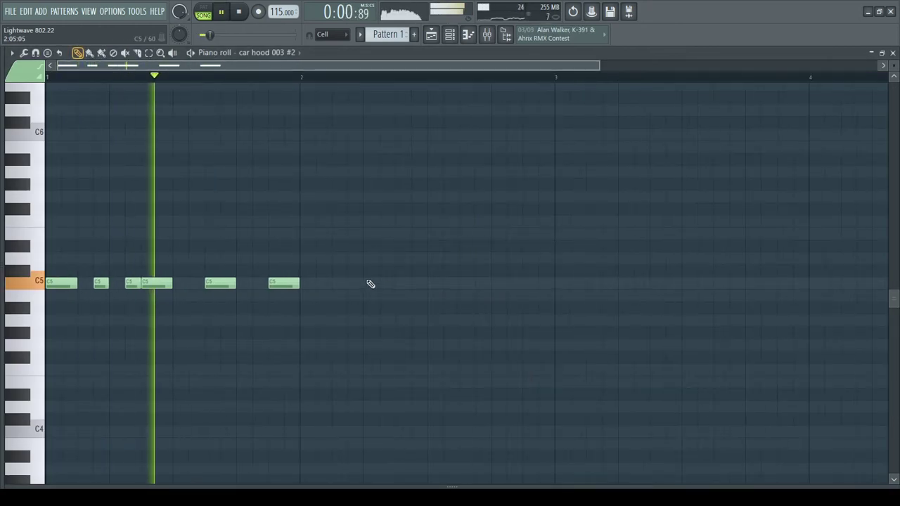
scroll(320, 276, "up", 3)
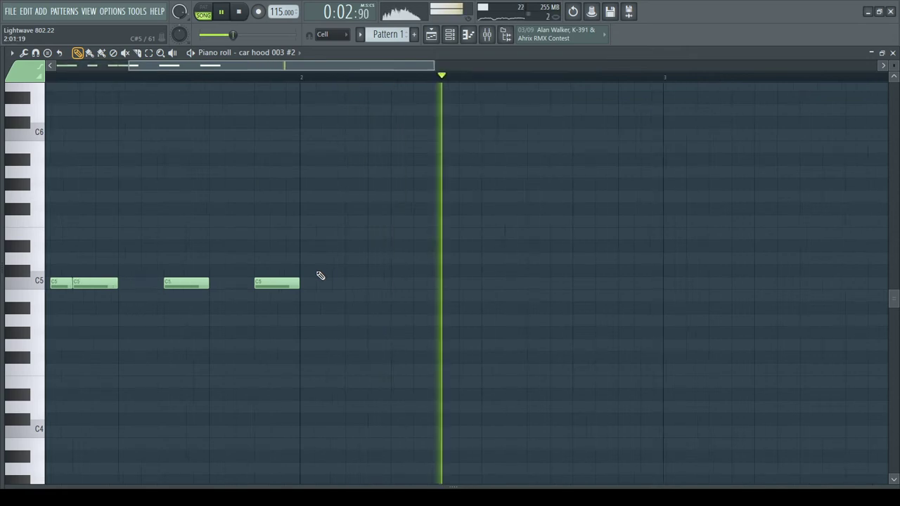
Step: Add two-step C5 notes at steps 5, 9 and 15 of bar 2 in the car hood pattern while playing it
scroll(332, 275, "down", 3)
key("space")
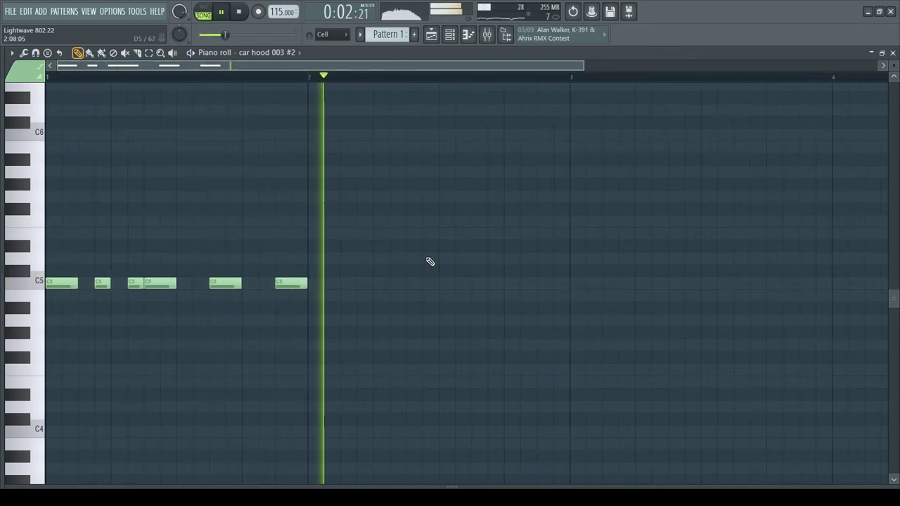
key("space")
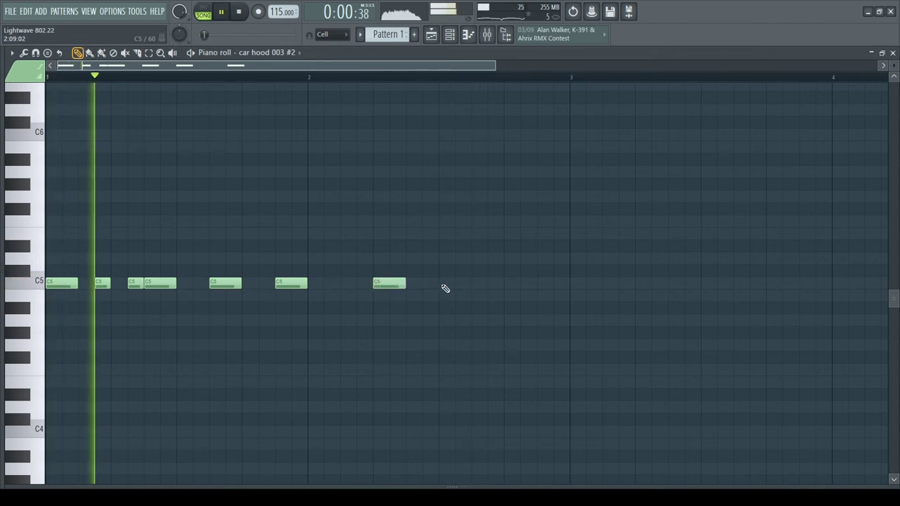
left_click(449, 282)
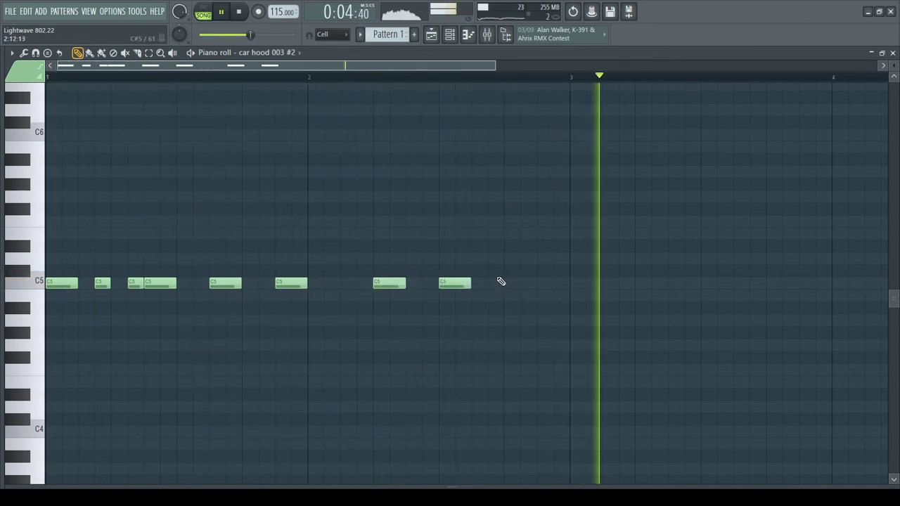
left_click(545, 282)
Step: Duplicate the Pattern 1 clip to bar 3 of Track 4 in the playlist and shrink the height of Track 2
key("Escape")
key("Escape")
scroll(428, 372, "down", 4)
left_click_drag(255, 333, 394, 328)
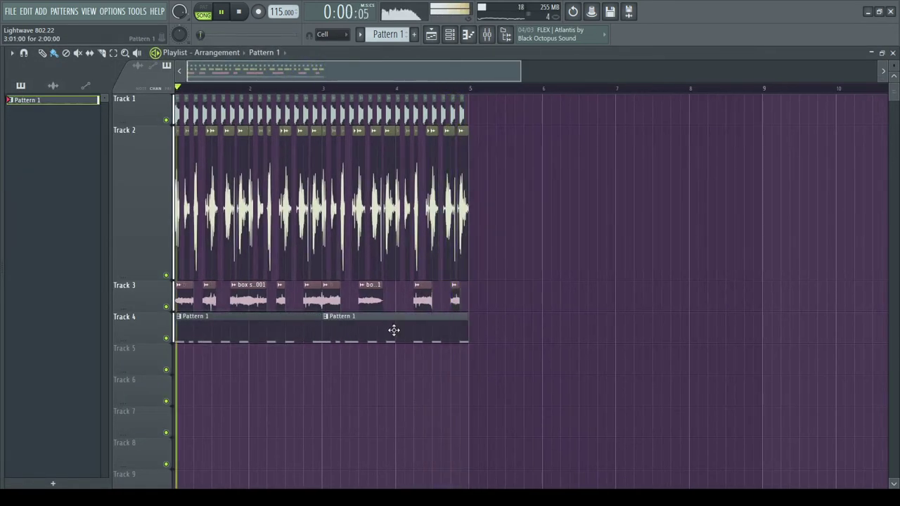
scroll(212, 355, "up", 3)
left_click_drag(149, 279, 146, 176)
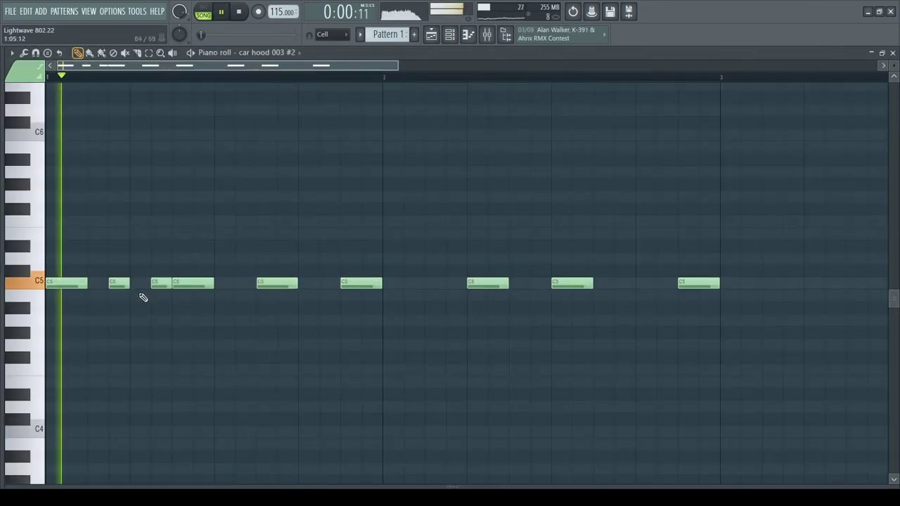
Step: Replace the C5 note at step 15 of bar 1 in the car hood pattern with a two-step G#4 note
left_click(308, 336)
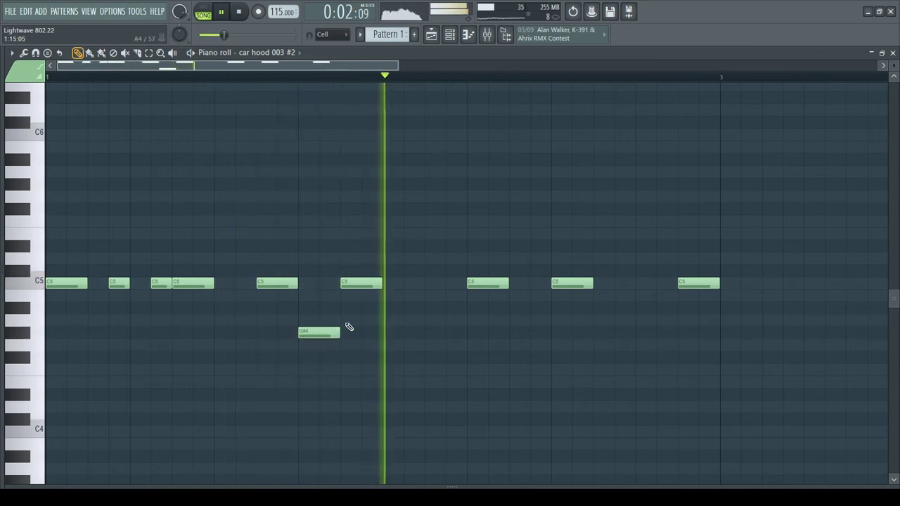
right_click(358, 283)
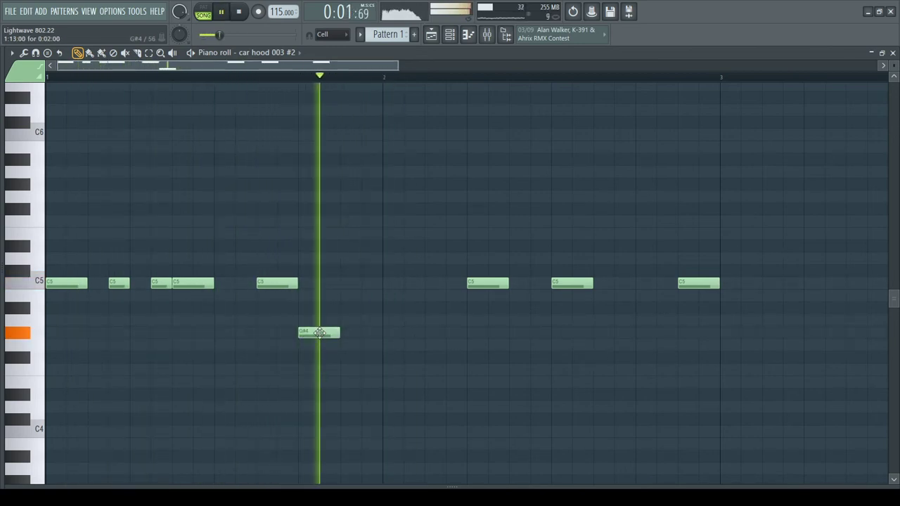
left_click_drag(317, 337, 358, 337)
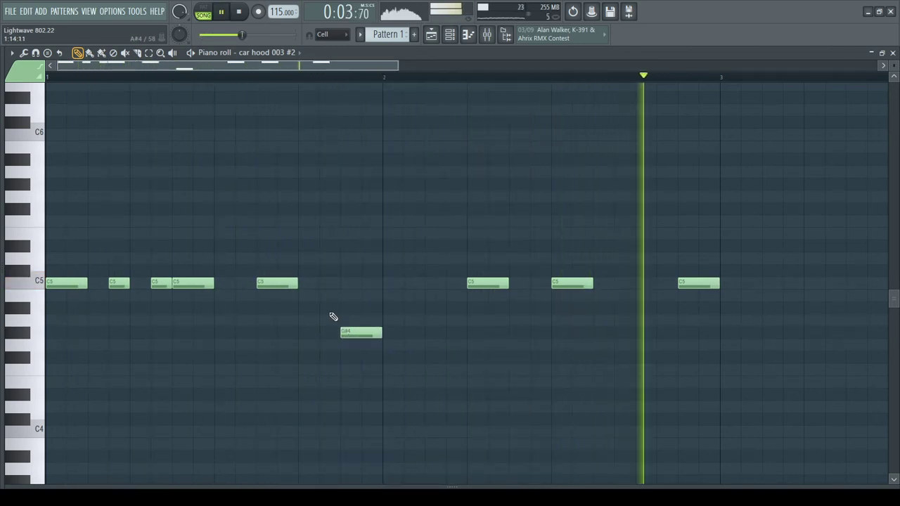
Step: Review the sample settings of the car hood 003 #2 channel, including its time stretching and precomputed effects
key("Escape")
left_click(84, 83)
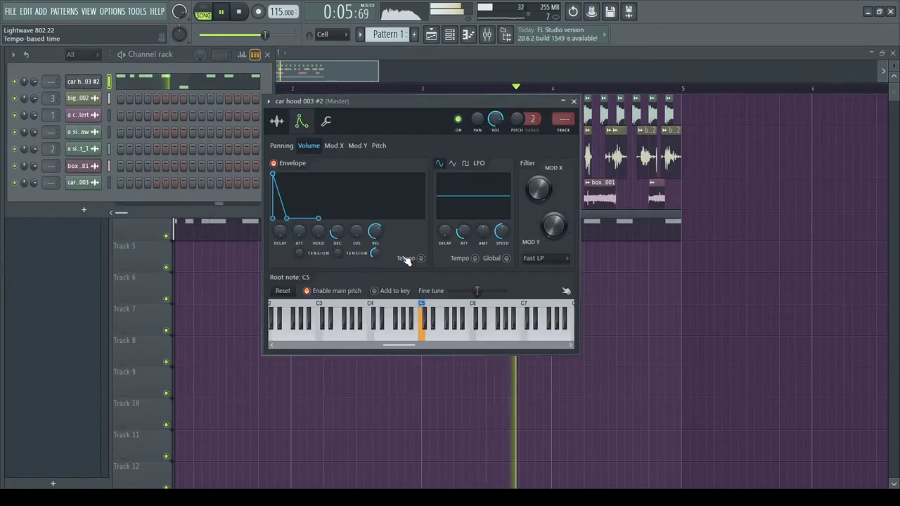
left_click(277, 122)
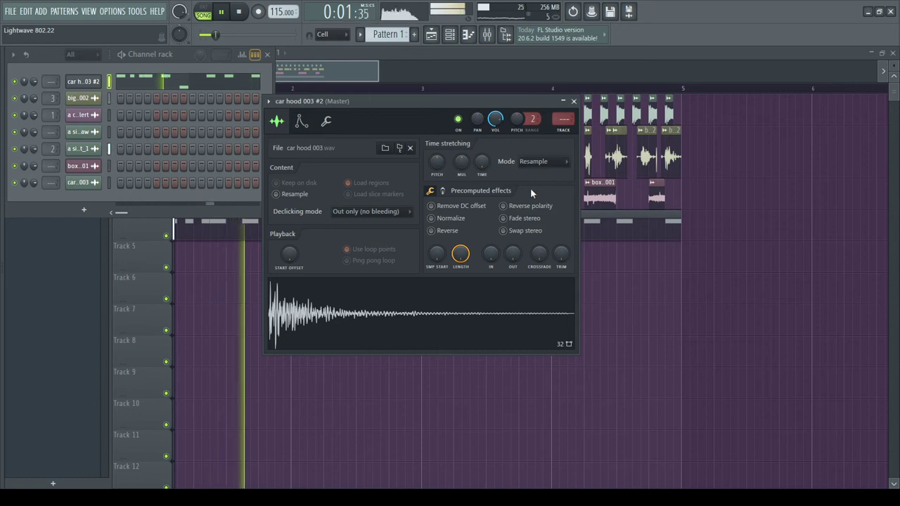
right_click(229, 302)
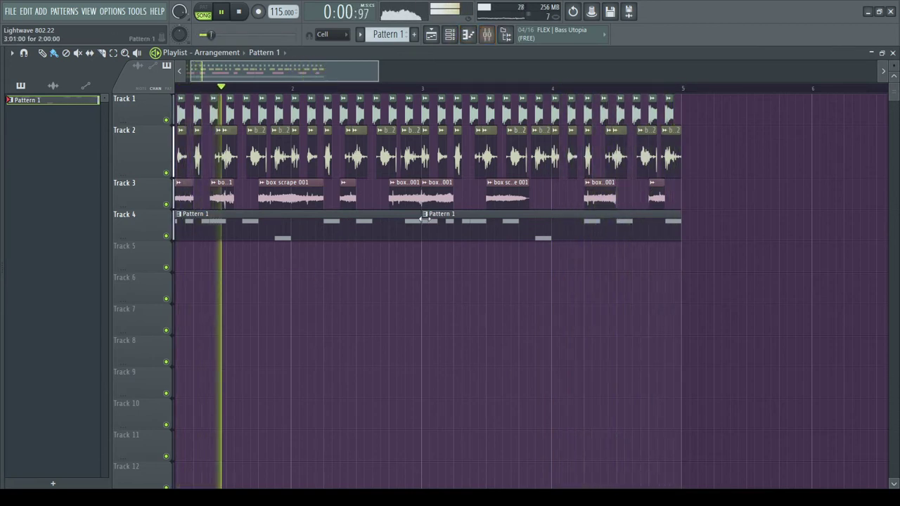
Step: Route the box scrape 001 channel to mixer track 3, and lower the faders of Insert 3 and Insert 2, the latter to about -13.4 dB
double_click(418, 198)
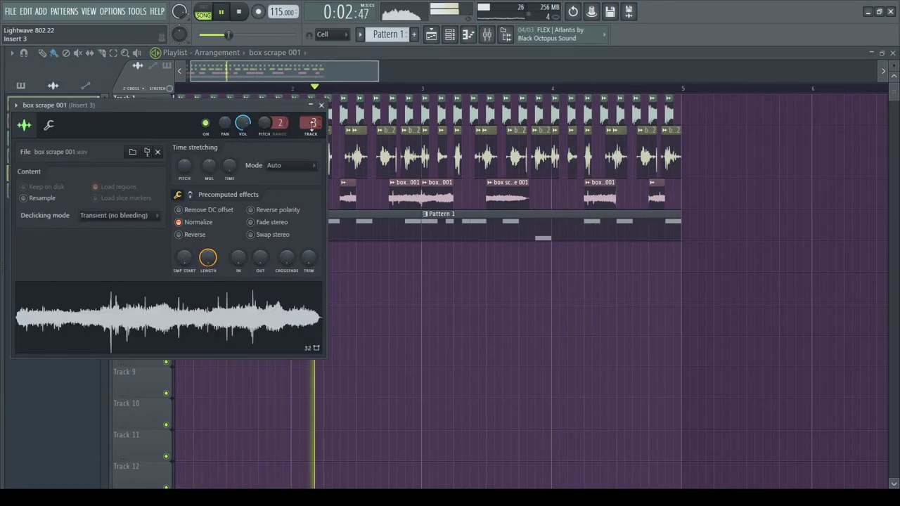
left_click(487, 34)
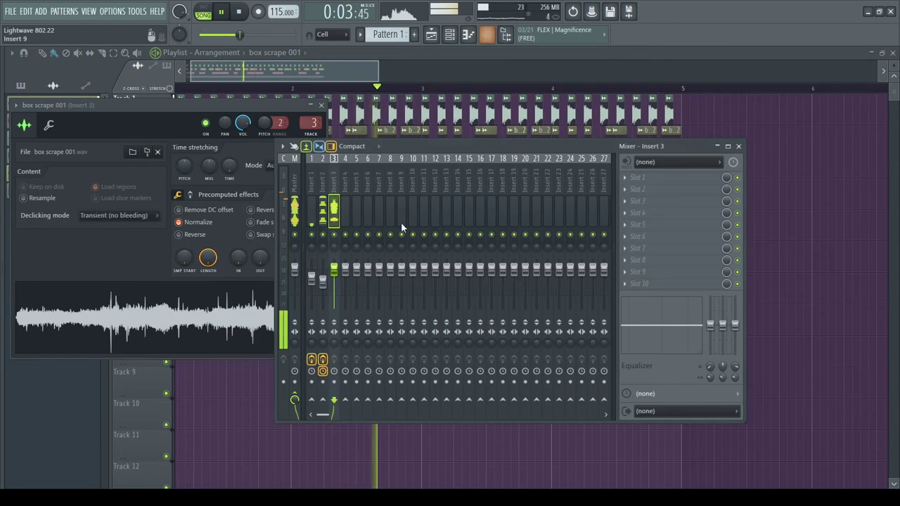
left_click(322, 246)
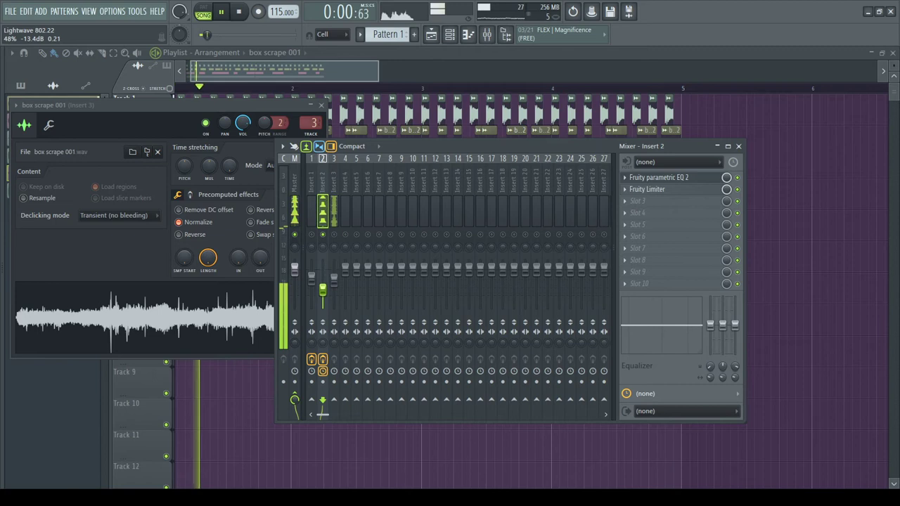
right_click(255, 367)
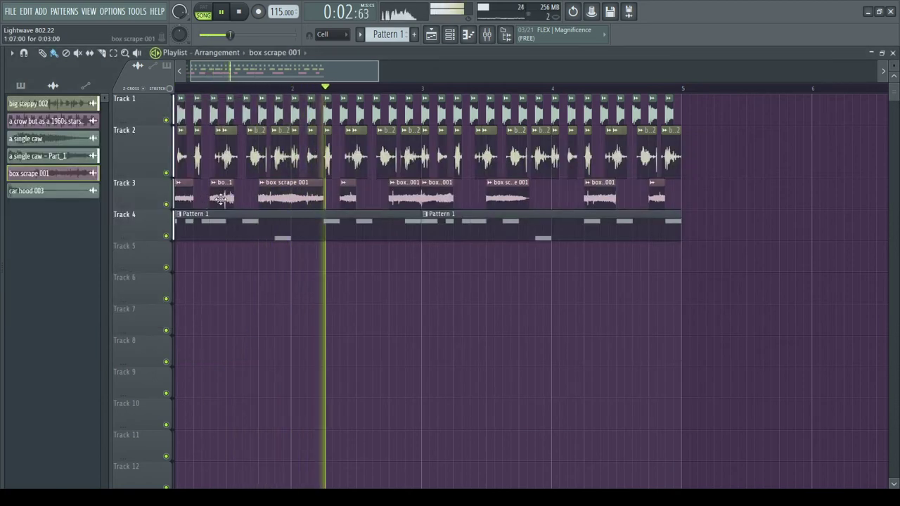
Step: Route the car hood 003 #2 channel to mixer track 5 and display that track in the mixer
double_click(230, 224)
key("F6")
key("F7")
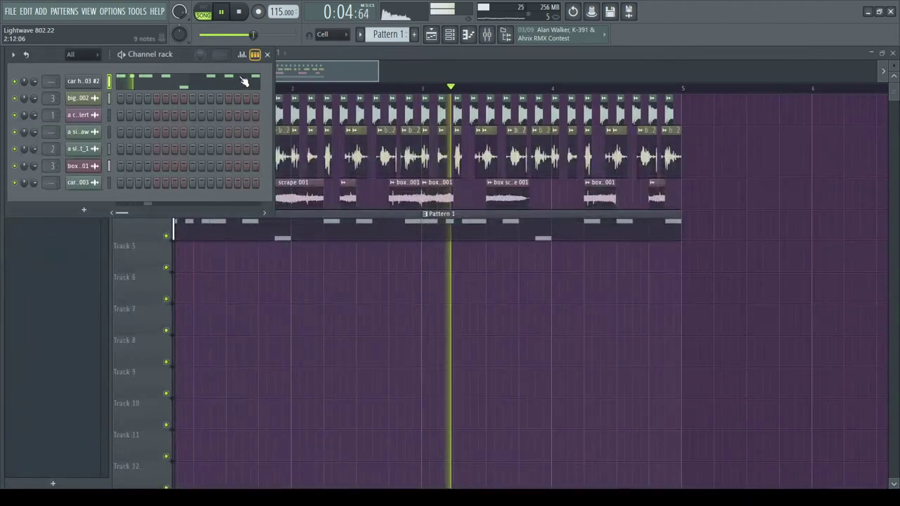
left_click(88, 83)
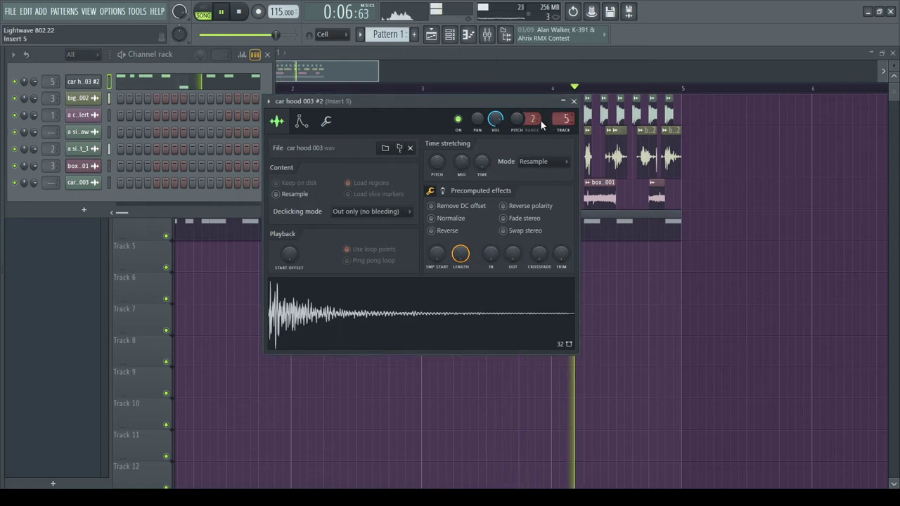
left_click(470, 37)
left_click(488, 39)
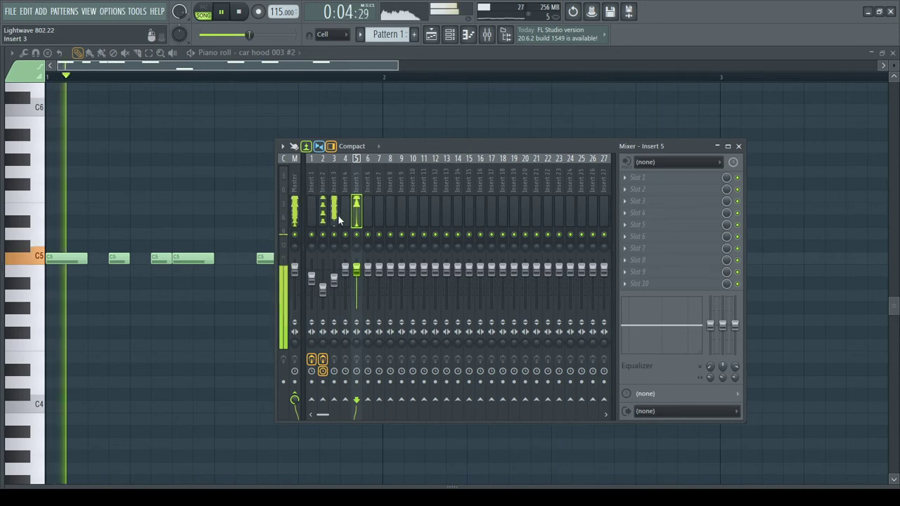
Step: Route the big steppy 002 channel to mixer track 7 and add Fruity delay bank to its second effect slot
key("F6")
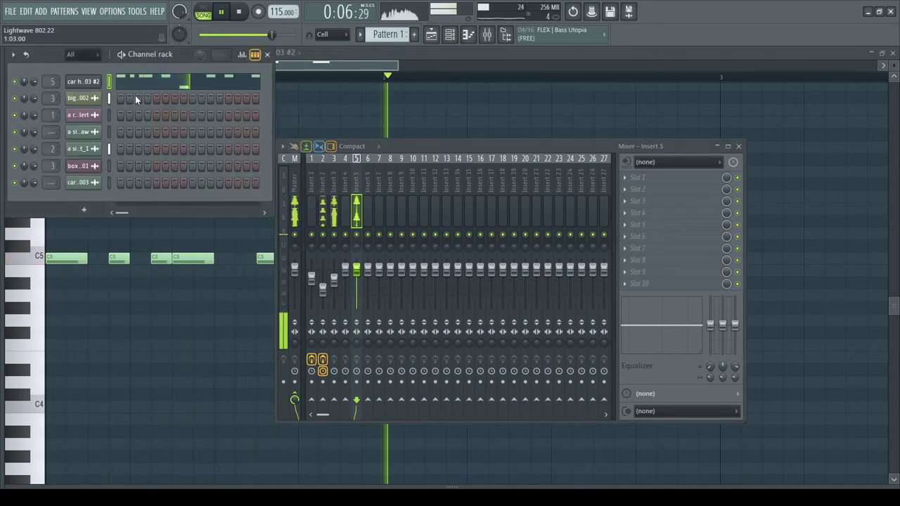
left_click_drag(52, 131, 51, 149)
scroll(50, 182, "up", 6)
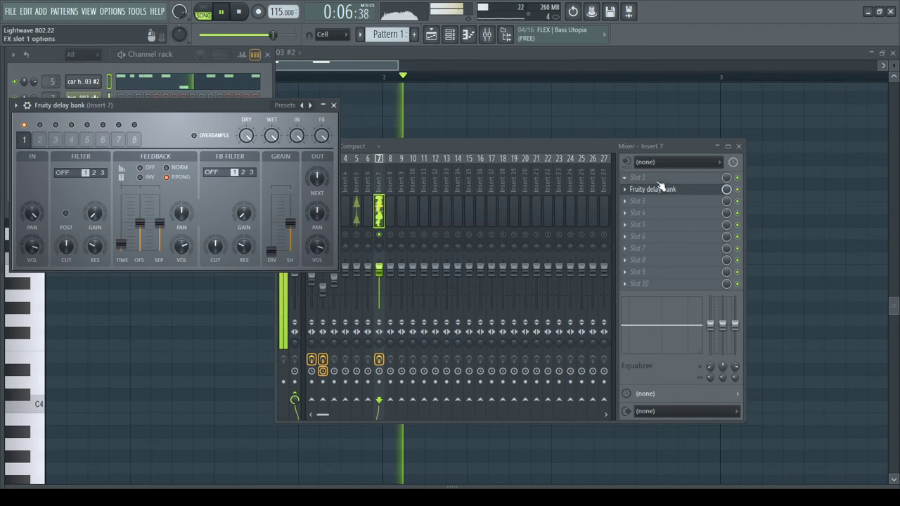
Step: Add Fruity parametric EQ 2 to slot 1 of Insert 7, cutting the lows with band 1 and boosting highs about 10 dB near 8.3 kHz
left_click(660, 186)
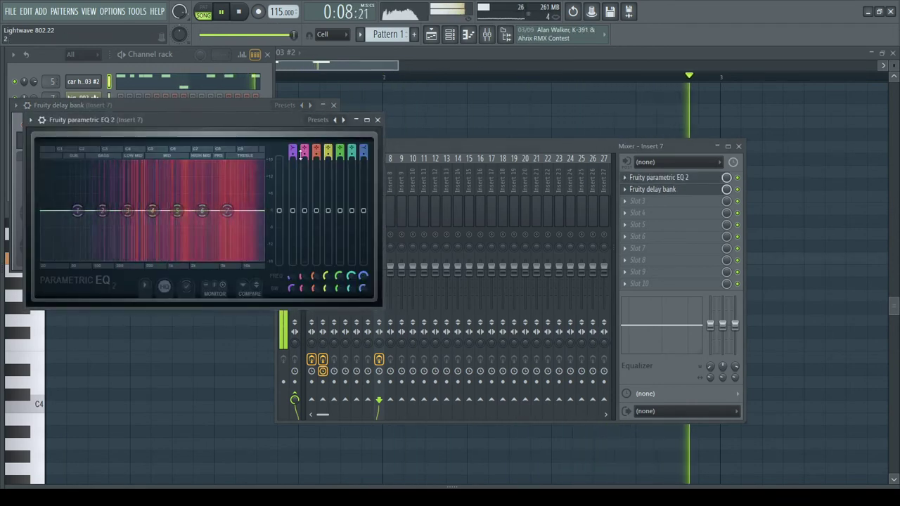
left_click_drag(292, 151, 293, 147)
left_click_drag(77, 210, 106, 210)
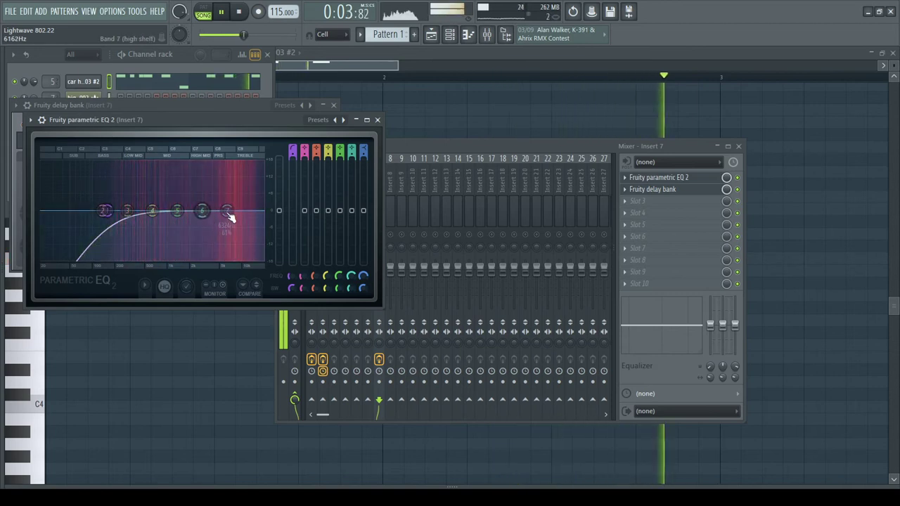
left_click_drag(228, 213, 237, 184)
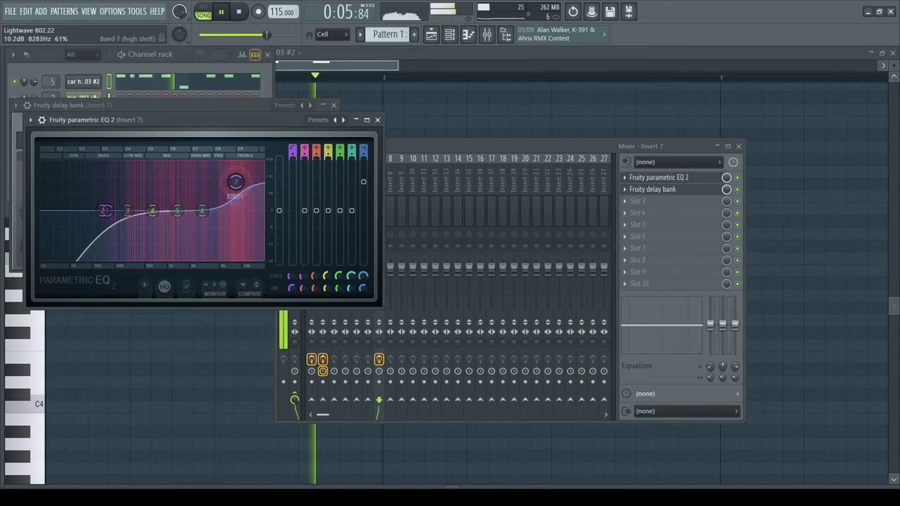
left_click_drag(185, 227, 189, 228)
left_click(377, 120)
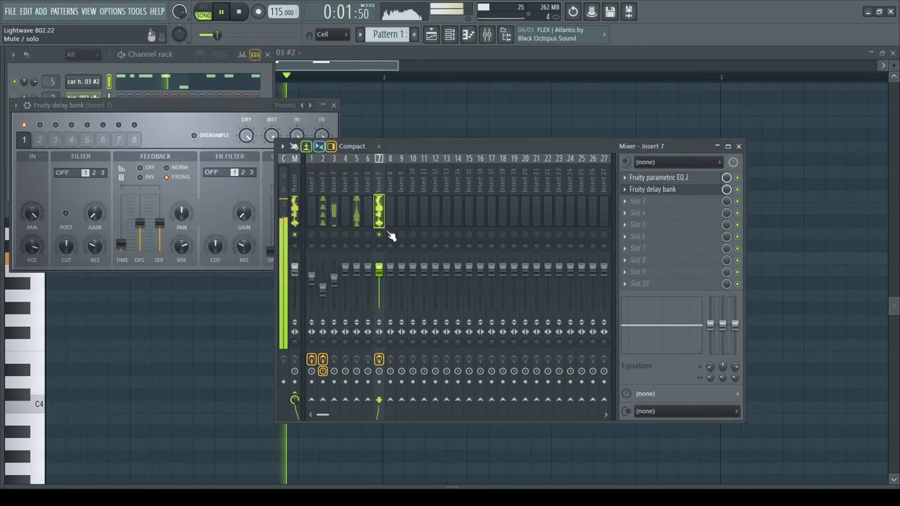
Step: Add Fruity Limiter to slot 2 of Insert 5 in compressor mode with a low threshold, slower attack and shorter release
left_click(357, 225)
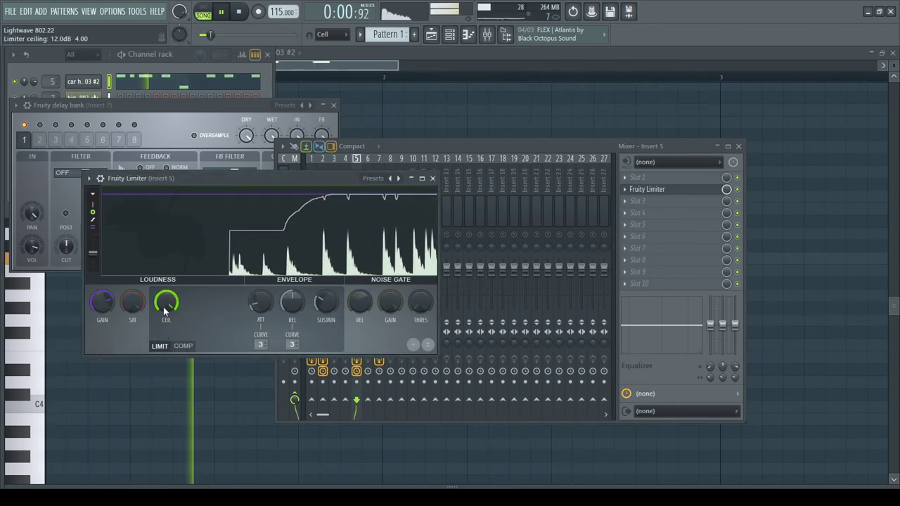
left_click(180, 346)
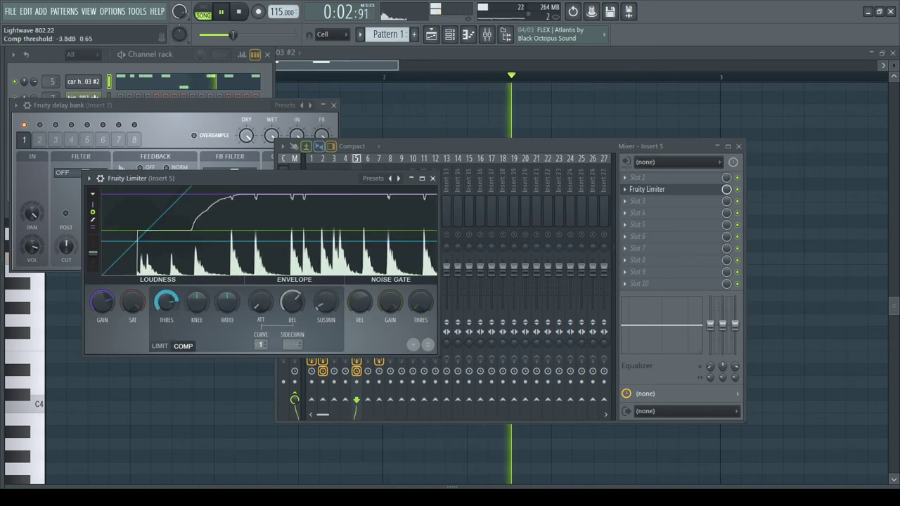
left_click_drag(166, 302, 165, 329)
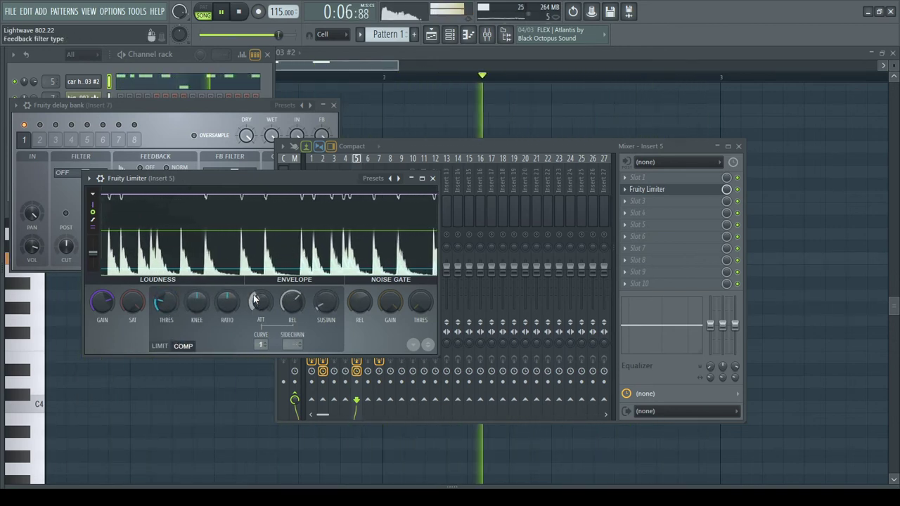
left_click_drag(291, 302, 292, 336)
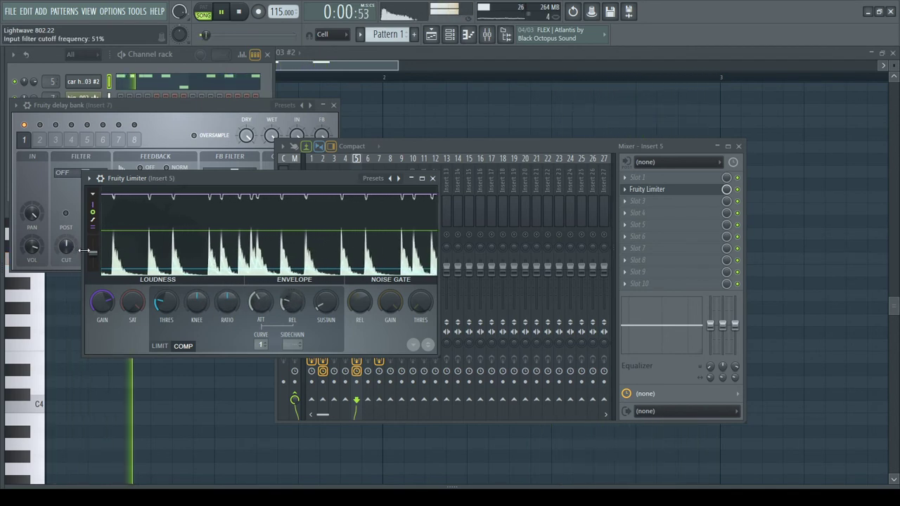
Step: Fine-tune the Insert 5 compressor's threshold, set its ratio to about 2.2:1 and raise its gain to about 11.5 dB
left_click_drag(166, 303, 166, 305)
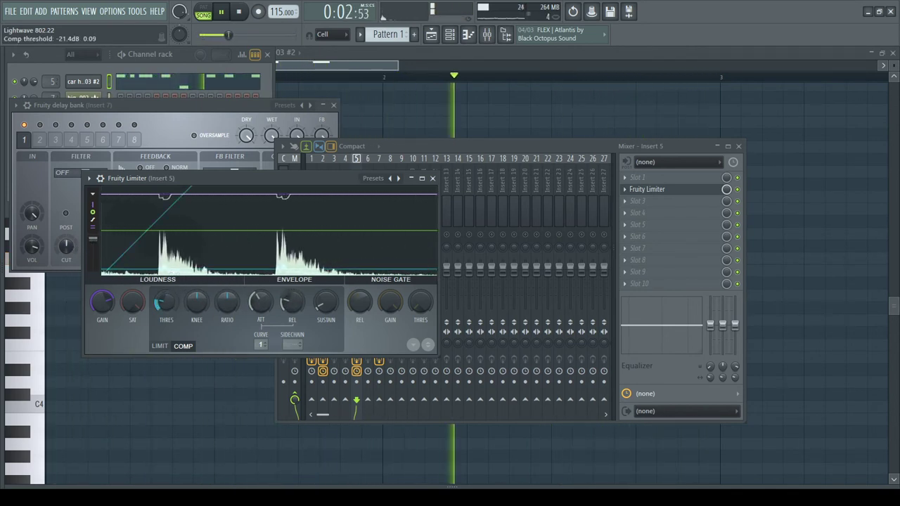
left_click_drag(227, 302, 228, 301)
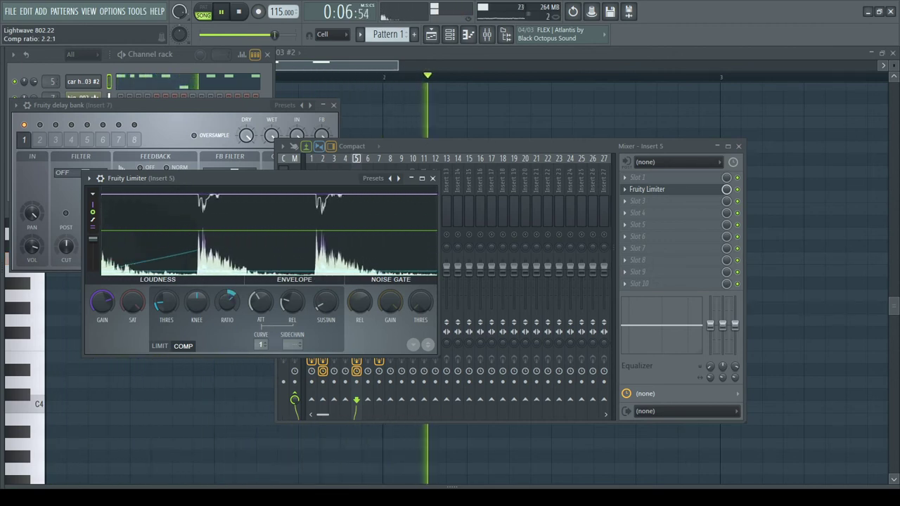
left_click_drag(102, 302, 102, 291)
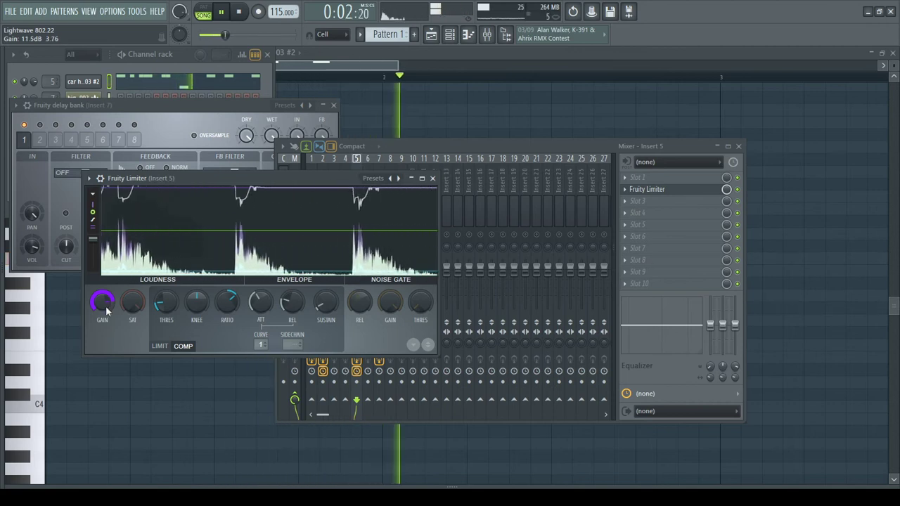
Step: Add Fruity Reeverb to slot 3 of Insert 5 with 0.6 sec decay and low cut off, and lower the track's fader to about -6.4 dB
left_click(679, 201)
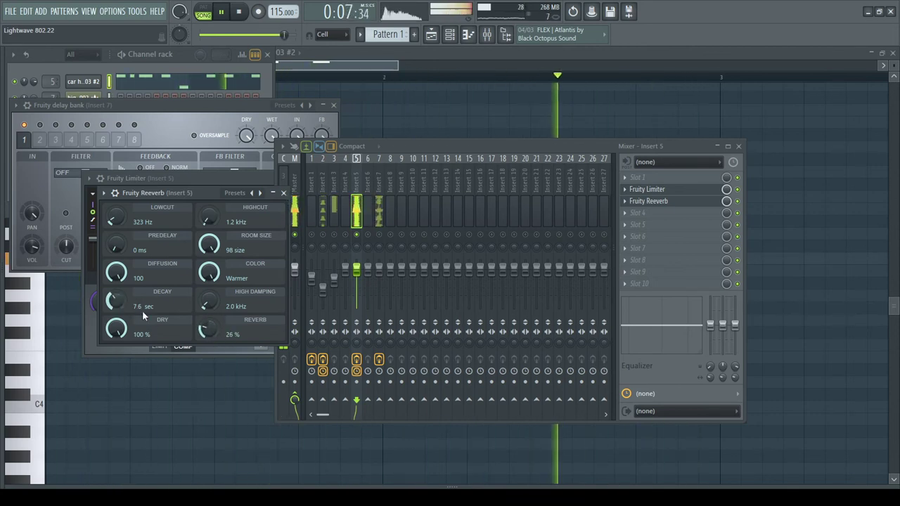
left_click_drag(144, 295, 143, 331)
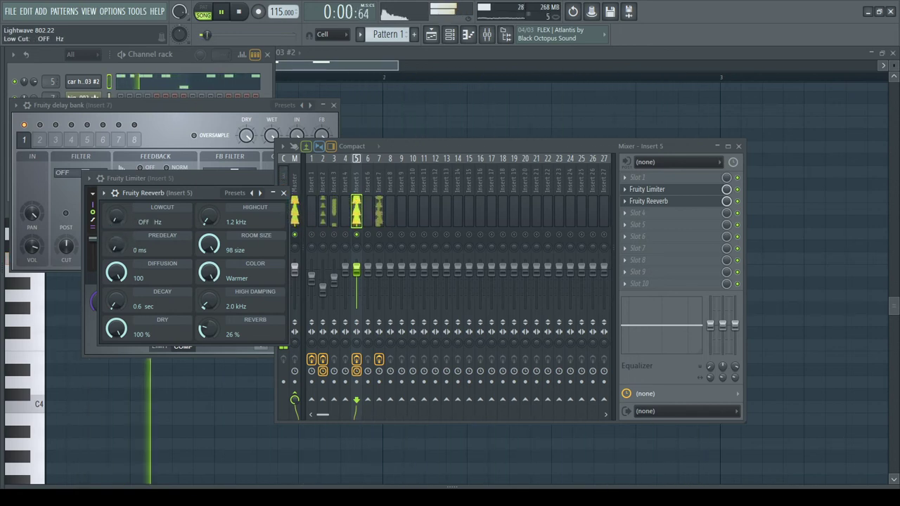
left_click_drag(358, 277, 358, 289)
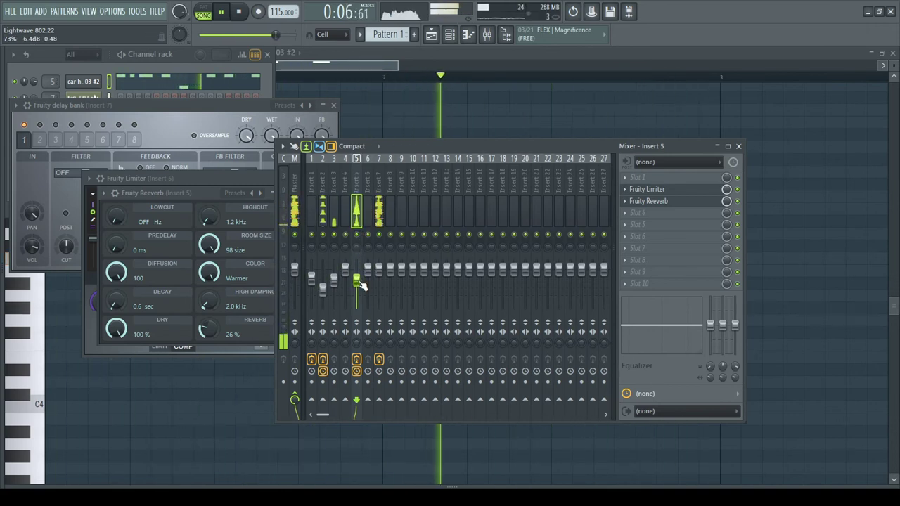
left_click(255, 182)
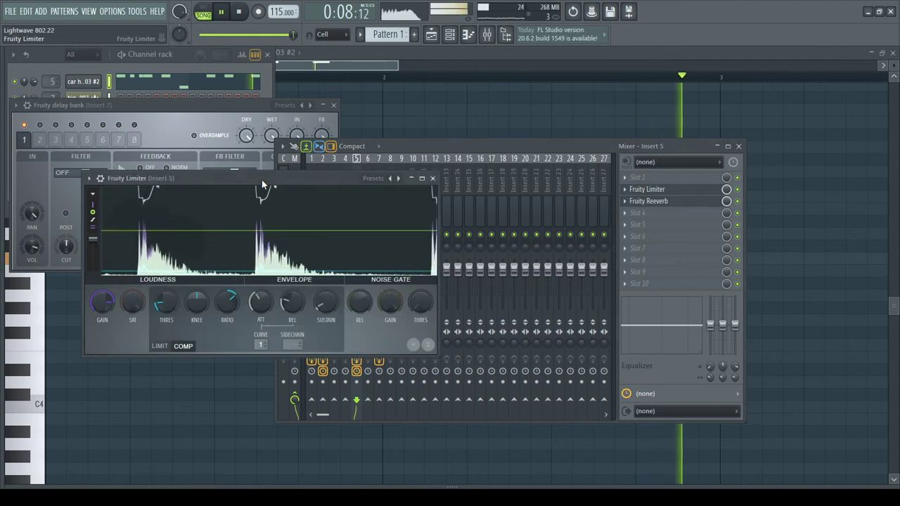
Step: Close the limiter, delay bank and reverb windows and leave the piano roll for the playlist
left_click(434, 179)
left_click(333, 105)
left_click(212, 192)
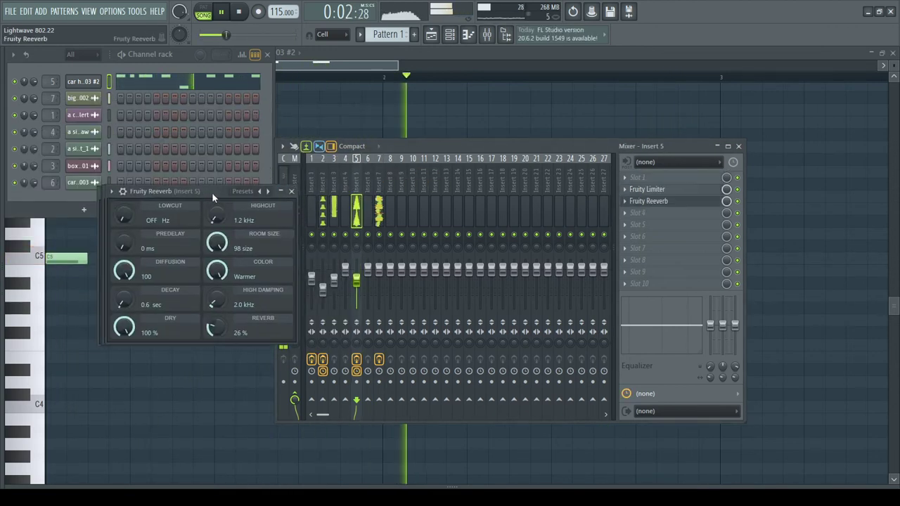
left_click(295, 192)
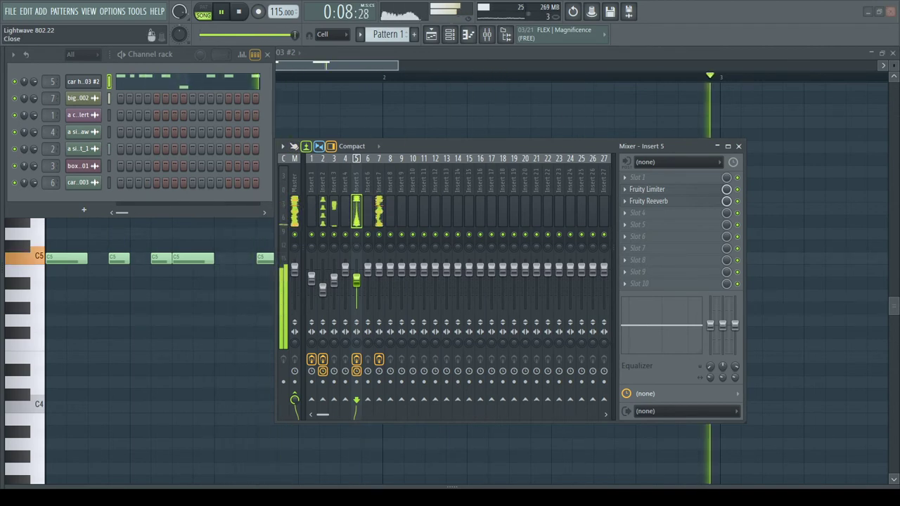
left_click(894, 53)
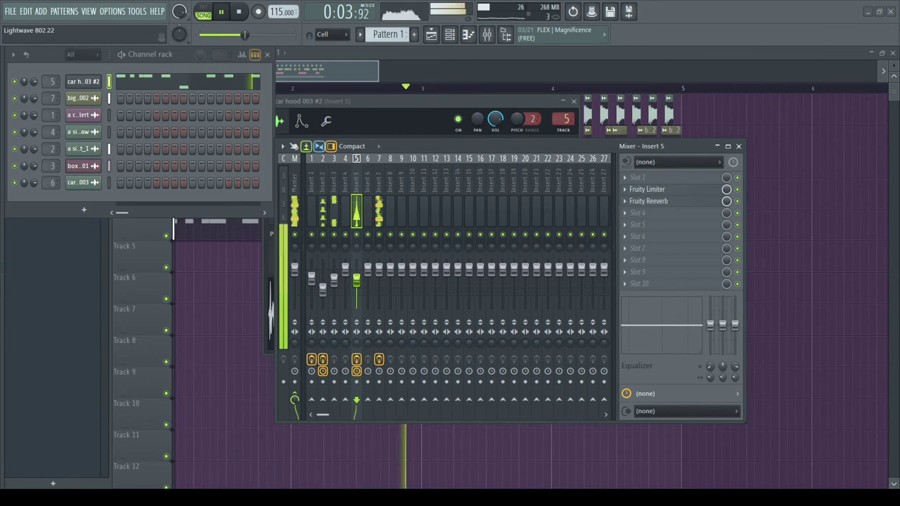
Step: Place the cryo chamber 001 sample on Track 6 starting at bar 1, then stop playback
left_click(215, 314)
right_click(239, 317)
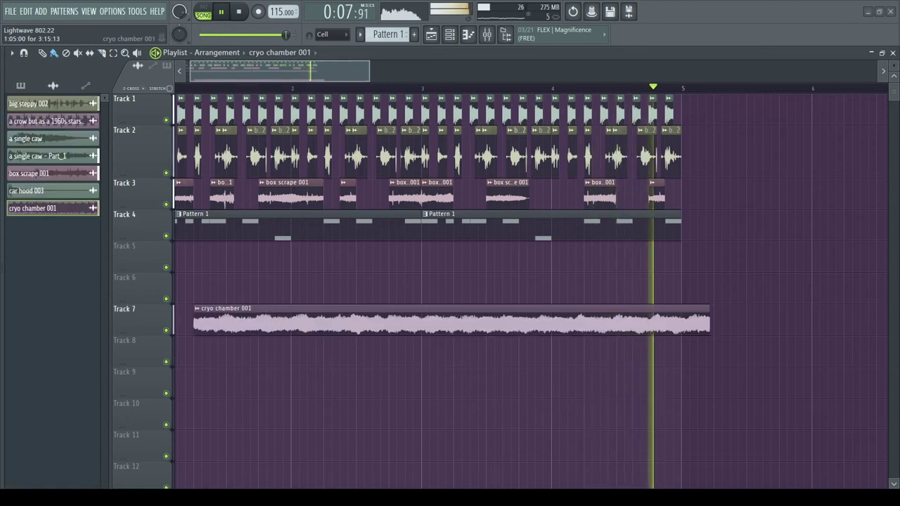
left_click_drag(309, 313, 281, 278)
key("space")
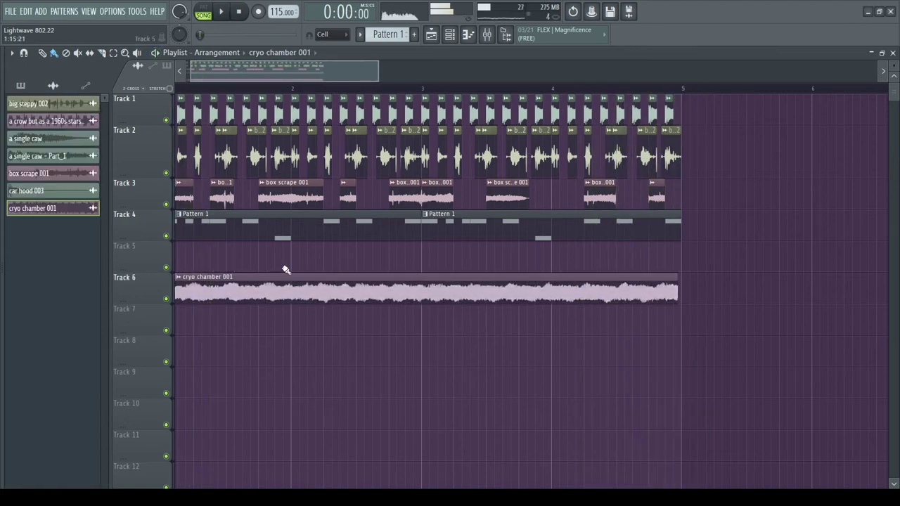
Step: Solo Track 6 and play the cryo chamber 001 clip on its own
scroll(539, 273, "down", 5)
right_click(167, 299)
key("space")
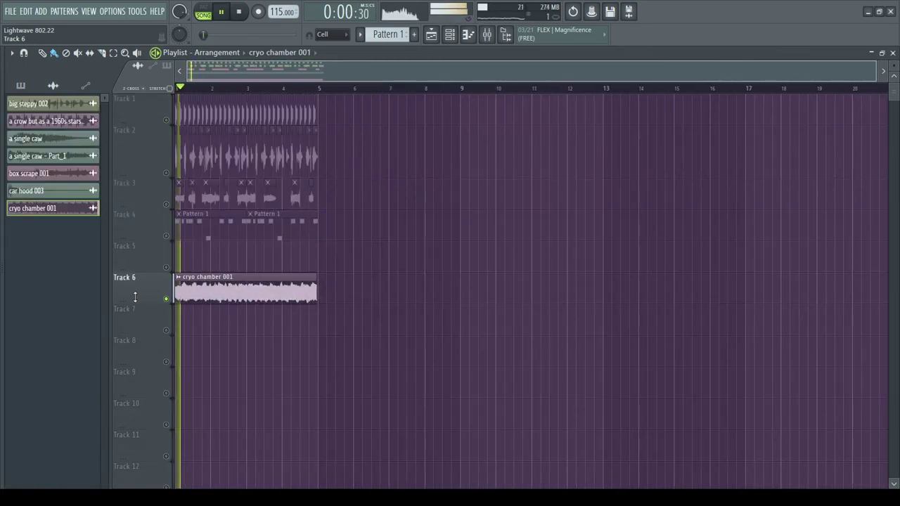
scroll(142, 296, "up", 5)
scroll(138, 296, "down", 3)
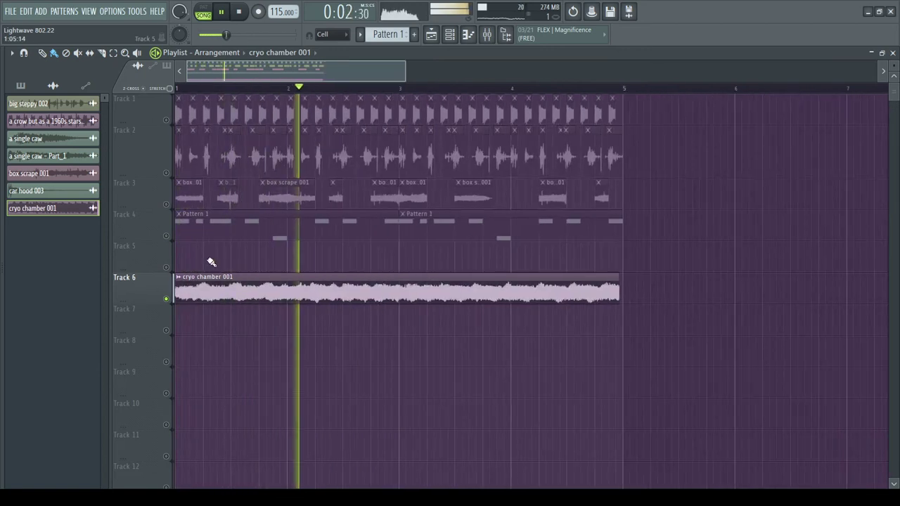
Step: Route the cryo chamber 001 channel to mixer Insert 9 and solo that insert
double_click(219, 282)
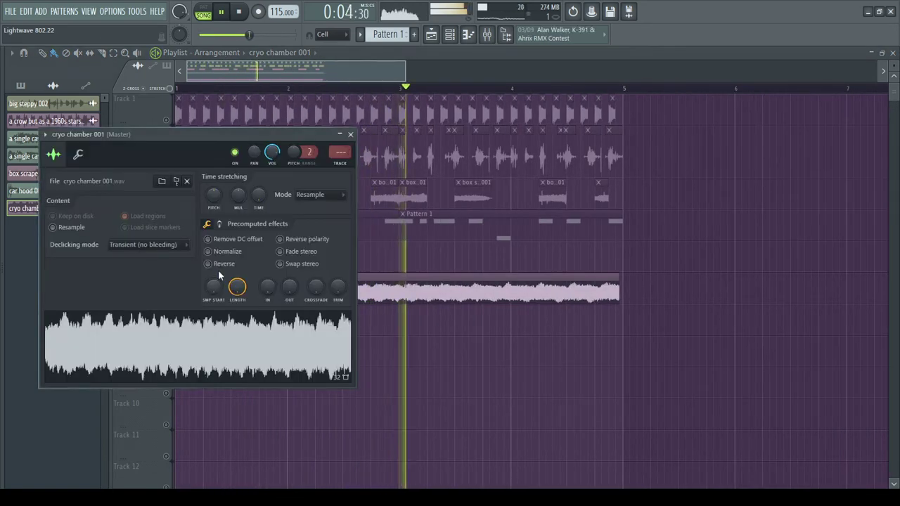
left_click(350, 134)
double_click(285, 290)
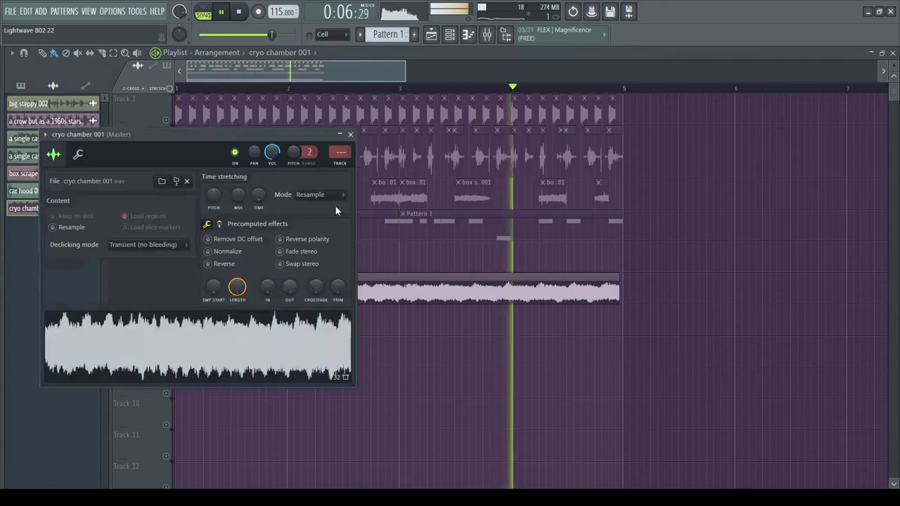
scroll(336, 153, "up", 2)
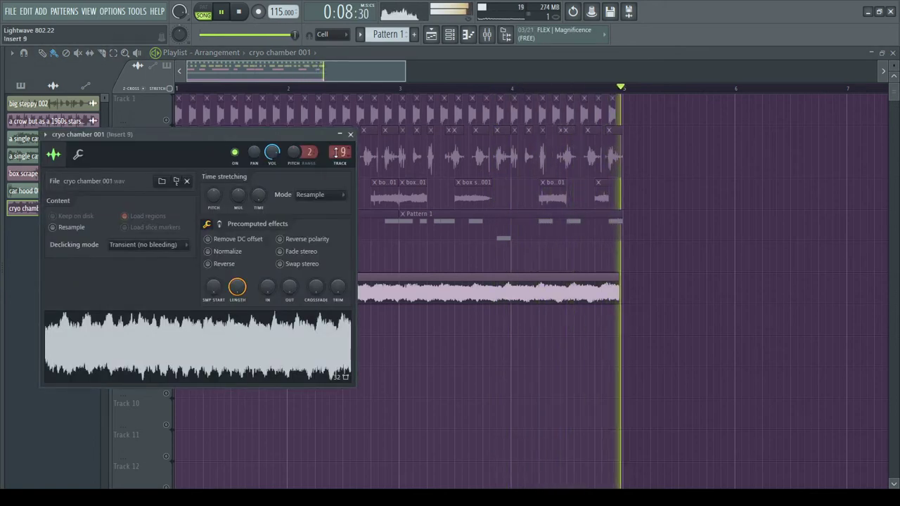
left_click(487, 34)
right_click(402, 234)
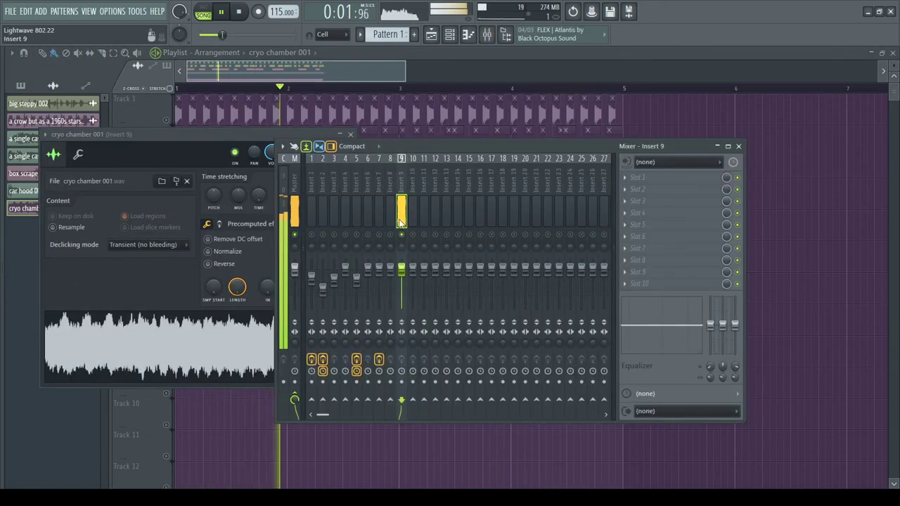
right_click(369, 435)
Step: Time-stretch the cryo chamber 001 sample to 8:00:00 in its channel settings and play it
double_click(308, 295)
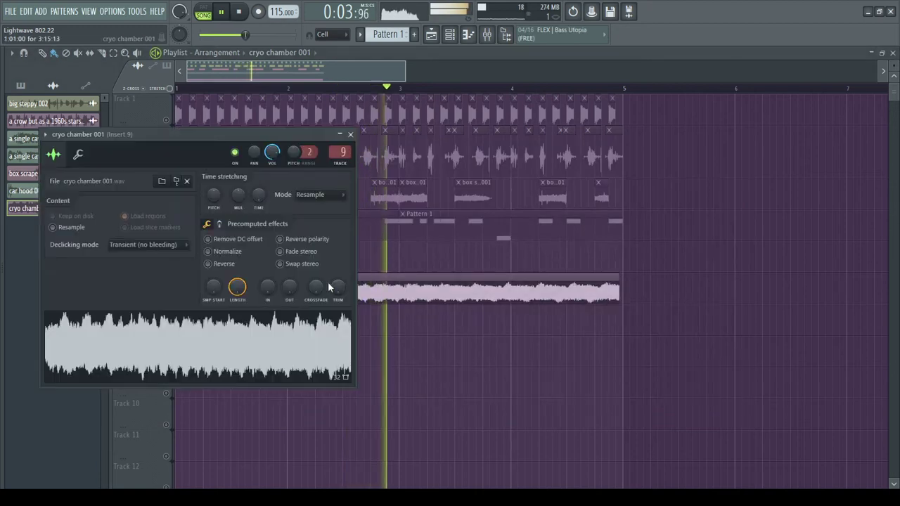
left_click_drag(263, 195, 260, 185)
key("space")
key("space")
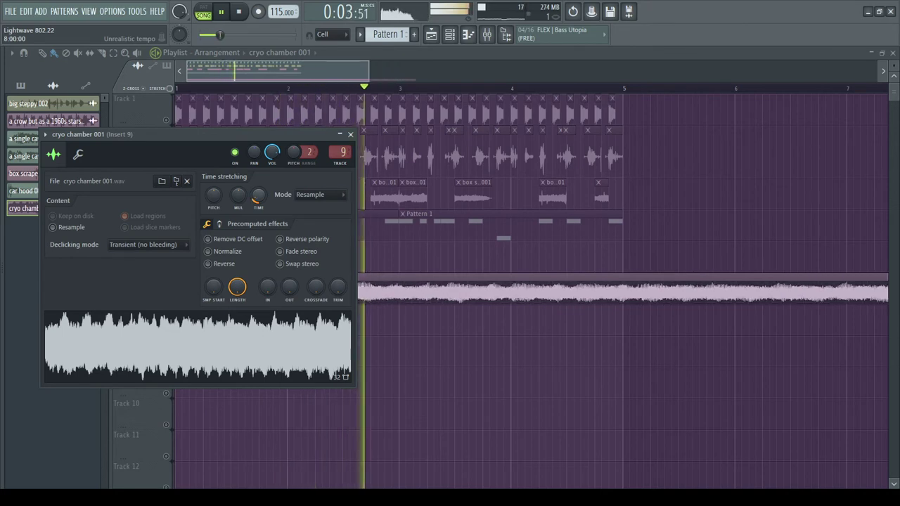
Step: Unsolo the playlist tracks, play the full beat and lower the Insert 9 fader to about -7.5 dB
key("space")
right_click(168, 120)
key("space")
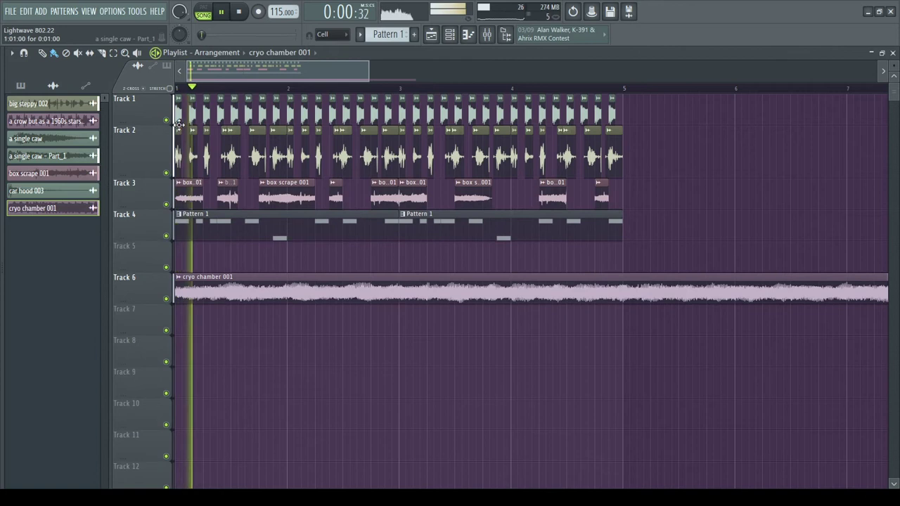
left_click(485, 37)
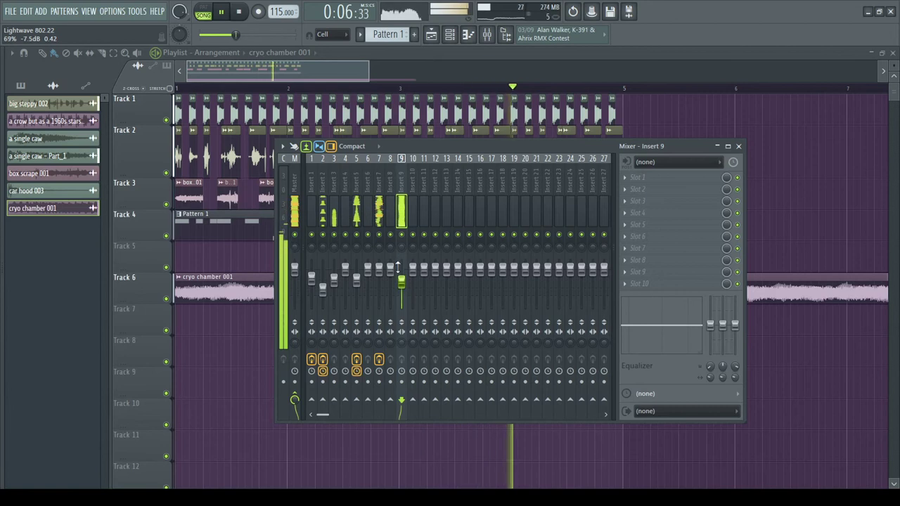
right_click(227, 341)
Step: Stop playback and remove the part of the cryo chamber 001 clip beyond bar 5
key("space")
right_click(631, 289)
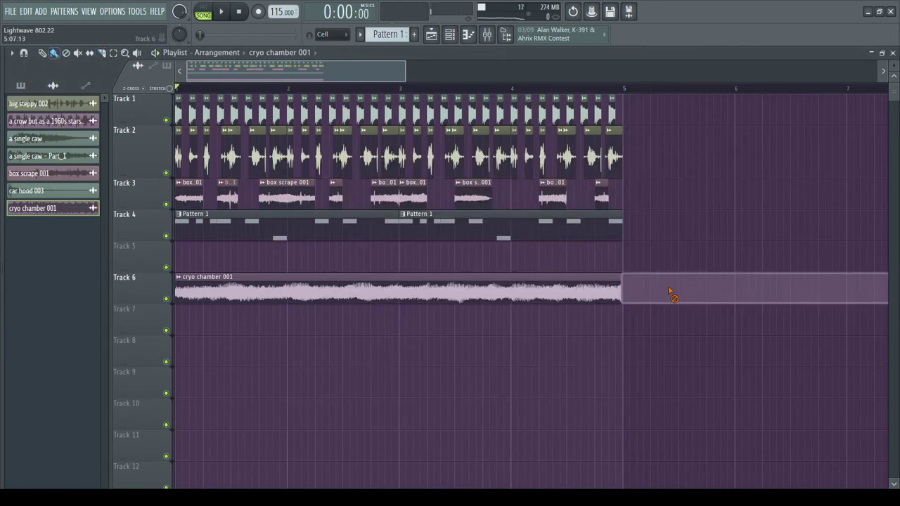
scroll(651, 302, "up", 3)
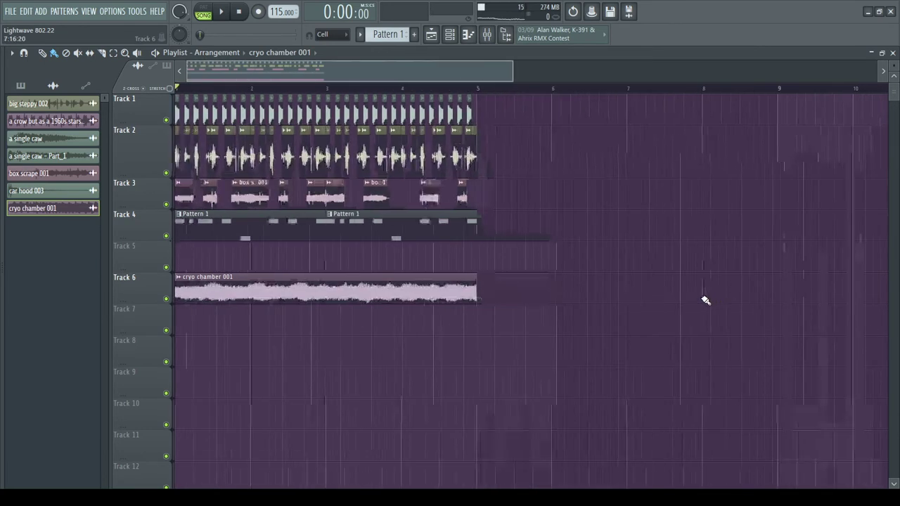
Step: Add Fruity parametric EQ 2 to slot 1 of Insert 9 and low-pass it with band 7 at about 243 Hz
key("space")
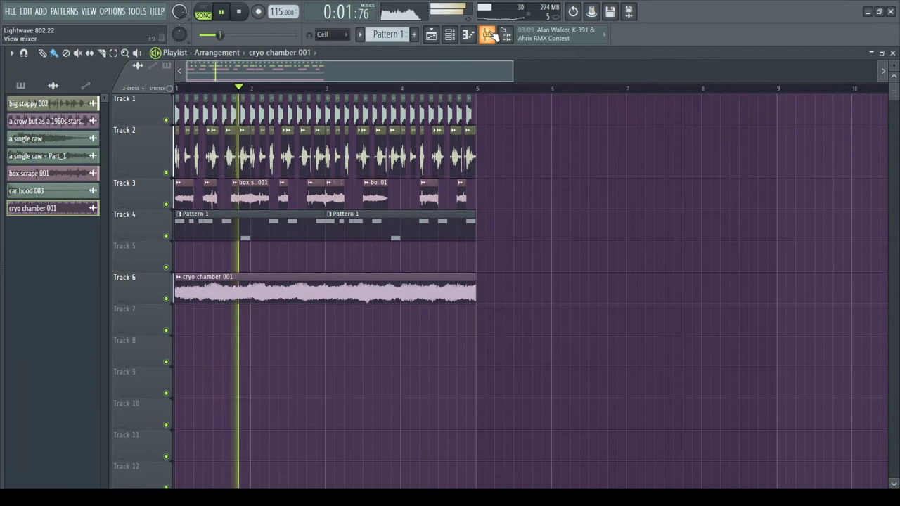
key("F9")
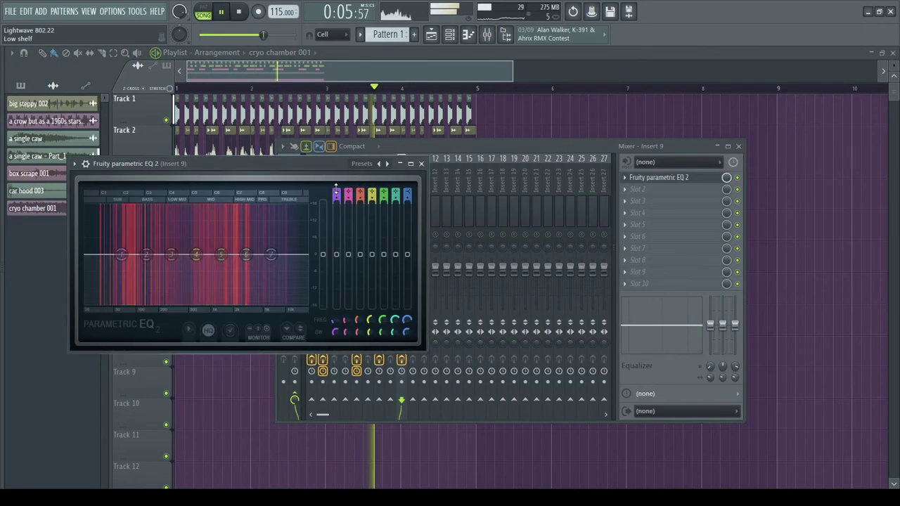
left_click(274, 257, "alt")
left_click_drag(280, 262, 166, 260)
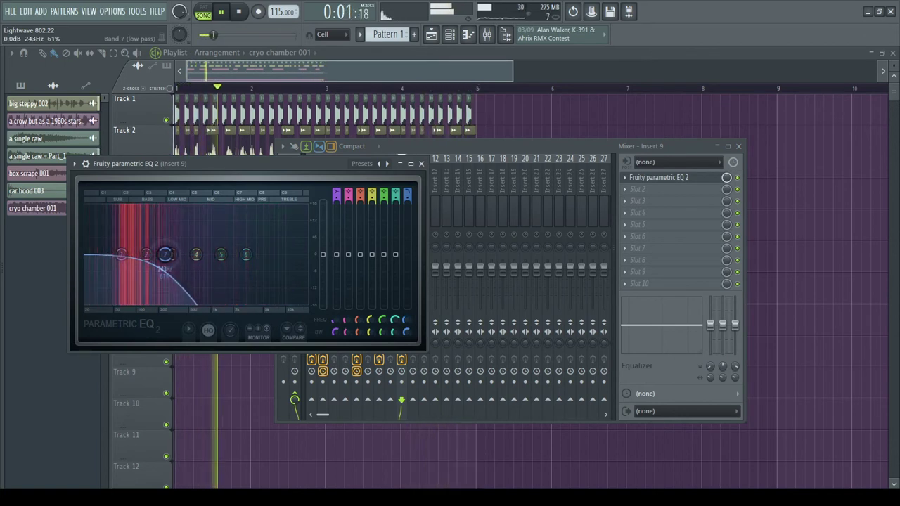
Step: Refine the slope, cutoff and bandwidth of Insert 9's low-pass band and set the track's fader to about -5.2 dB
left_click_drag(411, 201, 410, 188)
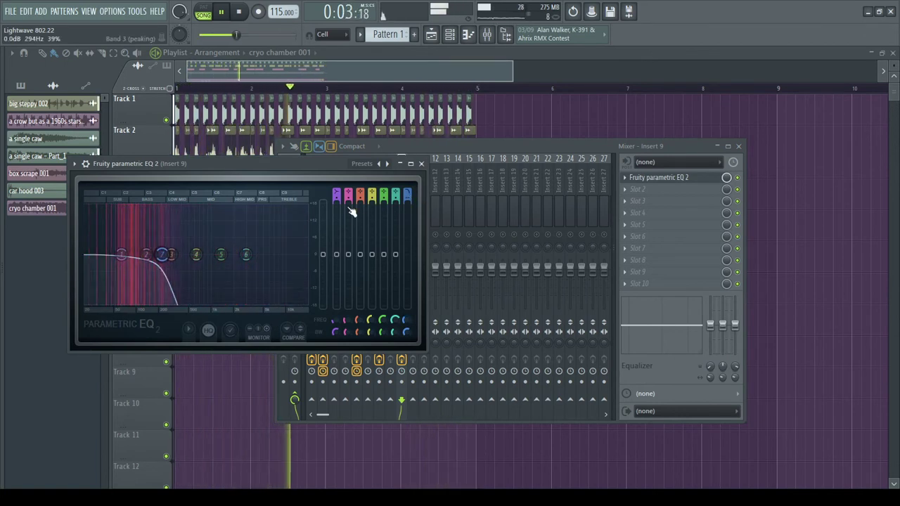
left_click_drag(161, 256, 191, 256)
left_click_drag(406, 332, 406, 309)
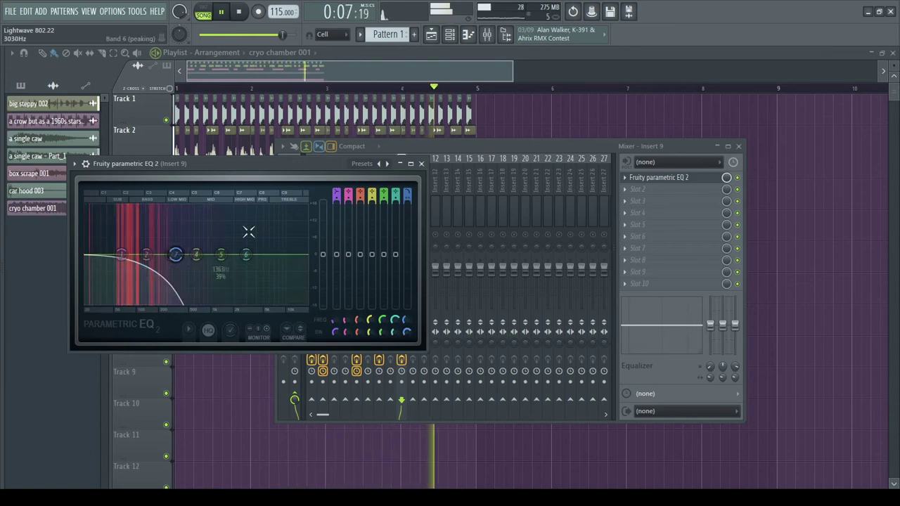
left_click(421, 163)
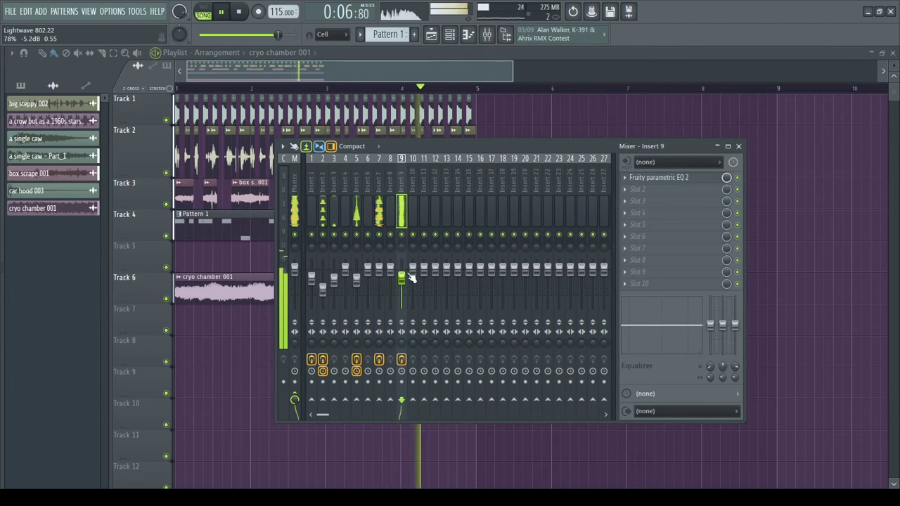
key("F9")
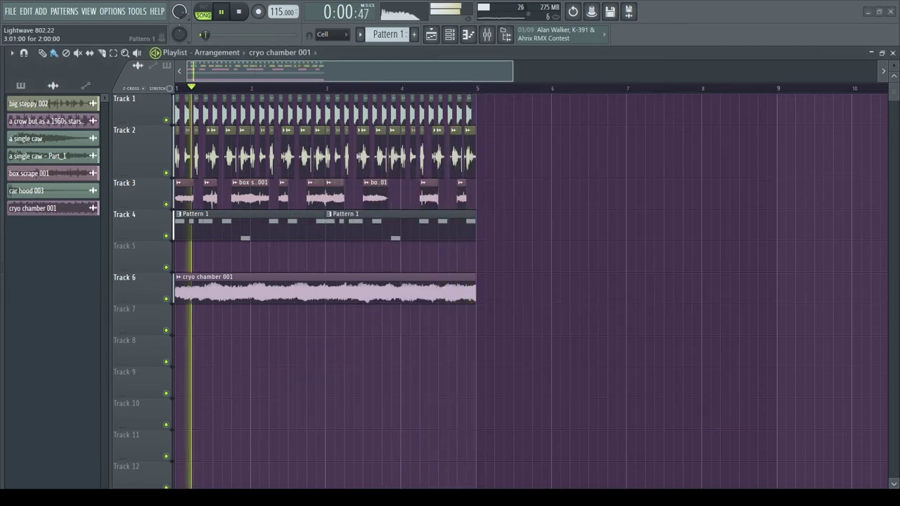
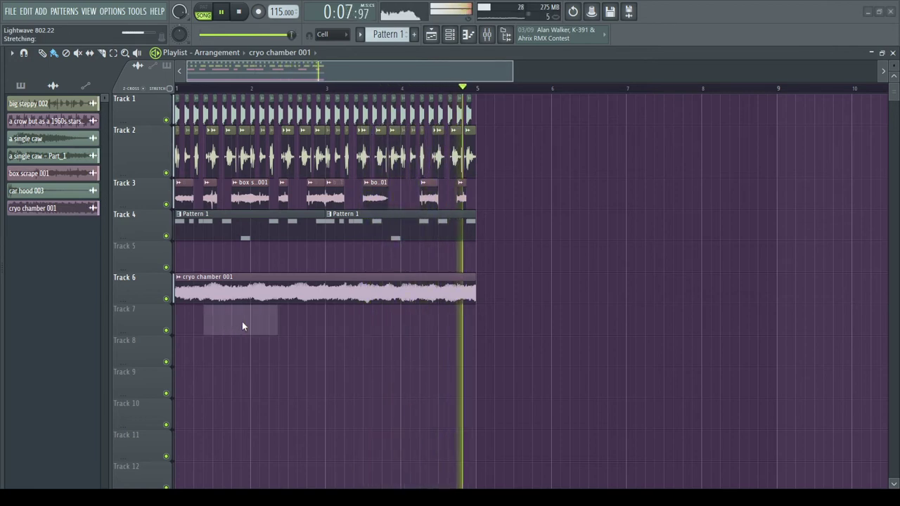
Step: Place the rolling thunder 008 sample on Track 7 at bar 1 and play that track soloed
left_click_drag(250, 320, 253, 320)
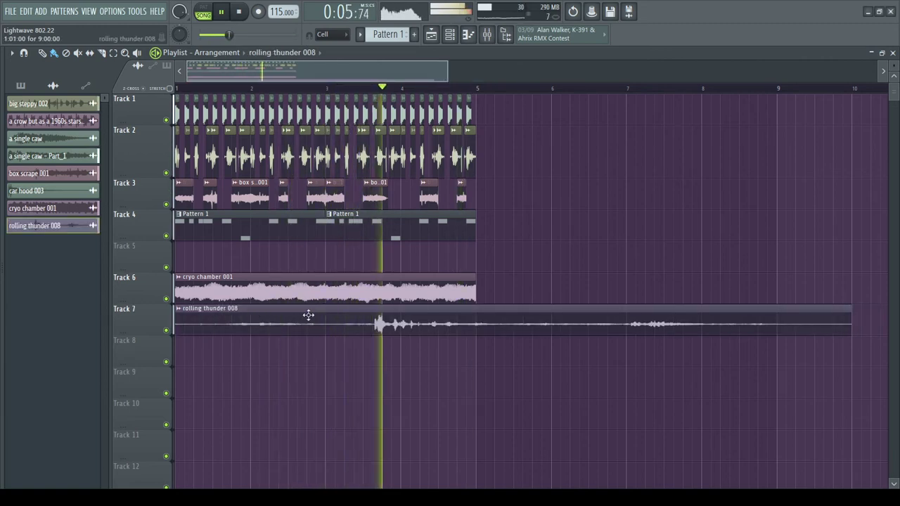
right_click(166, 331)
key("space")
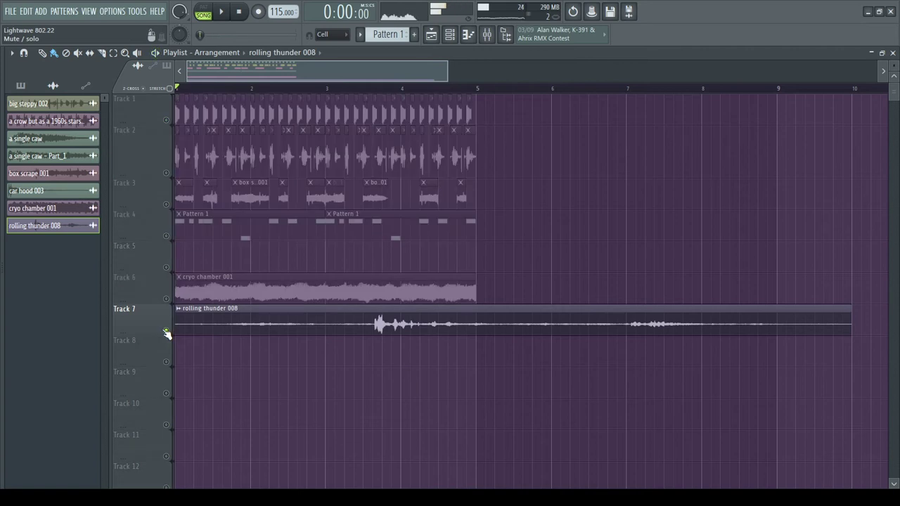
key("space")
Step: Trim the quiet lead-in off the rolling thunder 008 clip and start the 6:08:00 long remainder at bar 1
left_click(375, 88)
left_click(364, 88)
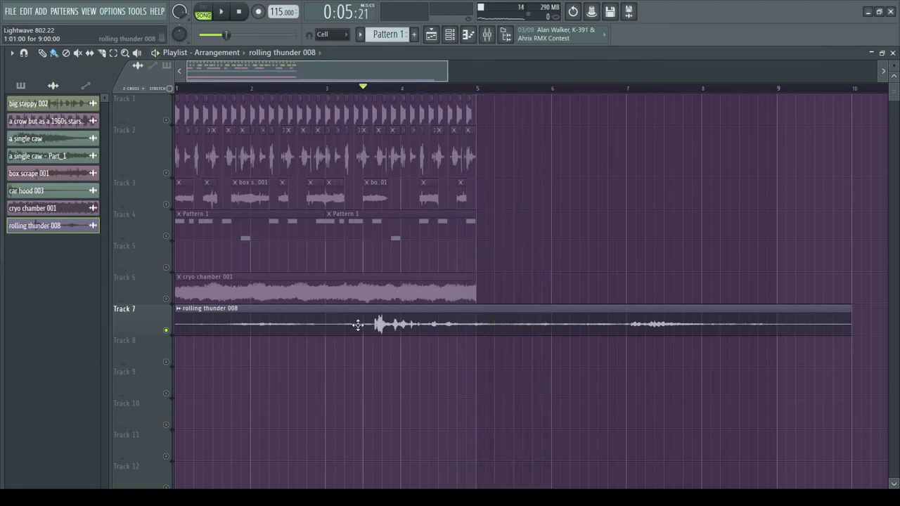
left_click_drag(176, 323, 208, 326)
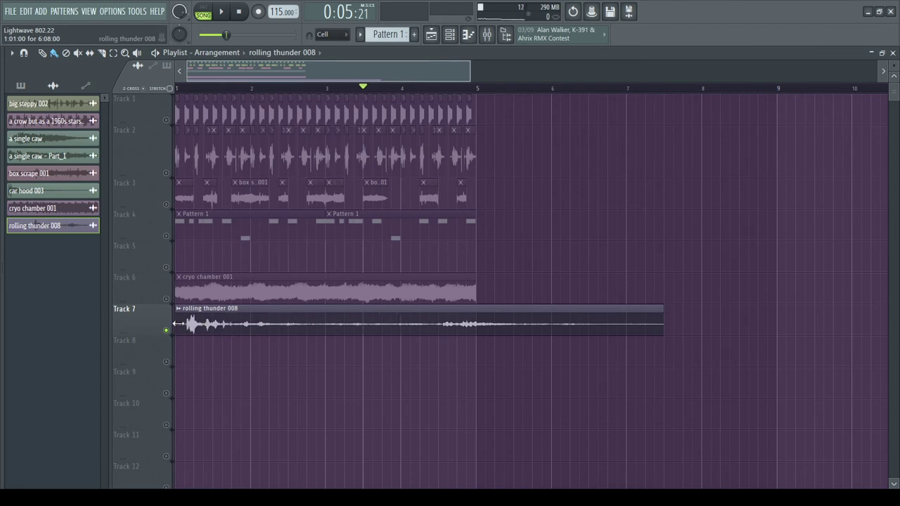
Step: Slice the rolling thunder 008 clip midway through bar 4 and move the second piece to Track 8 at bar 3
key("space")
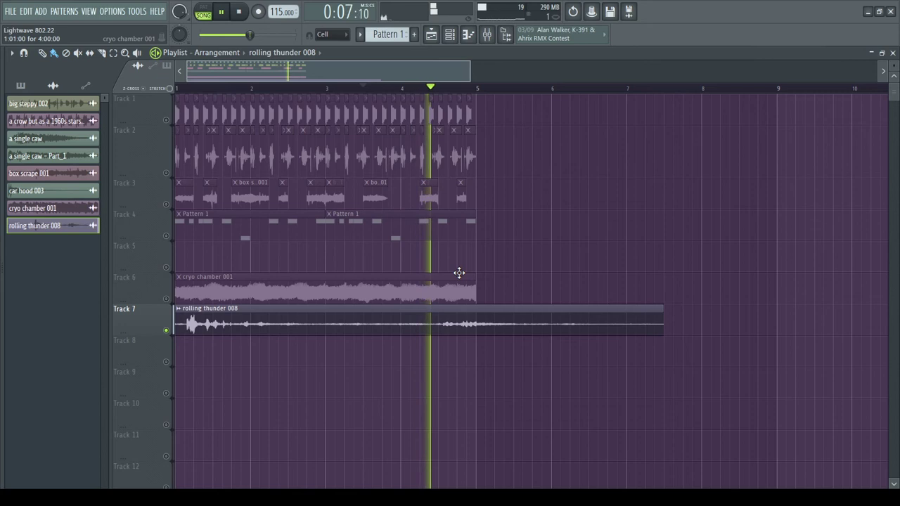
left_click(445, 327)
key("b")
mouse_move(494, 326)
left_mouse_down()
mouse_move(408, 375)
mouse_move(378, 359)
left_mouse_up()
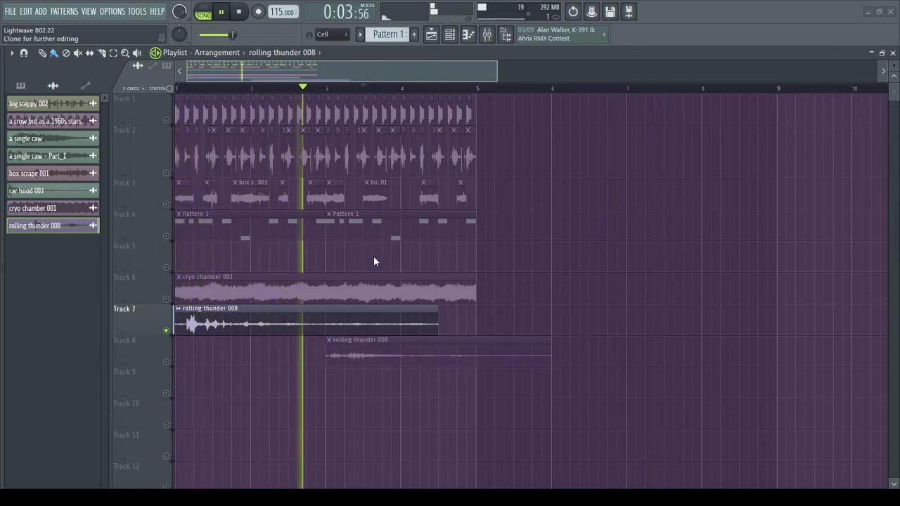
Step: Make the Track 8 thunder piece unique as rolling thunder 008 - Part_1, normalize it and unsolo the tracks
double_click(356, 346)
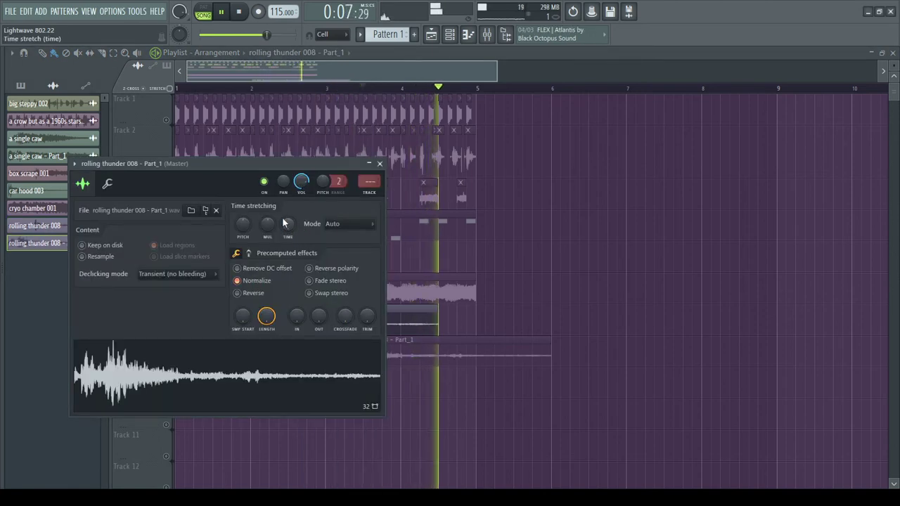
left_click(399, 348)
right_click(166, 362)
right_click(166, 361)
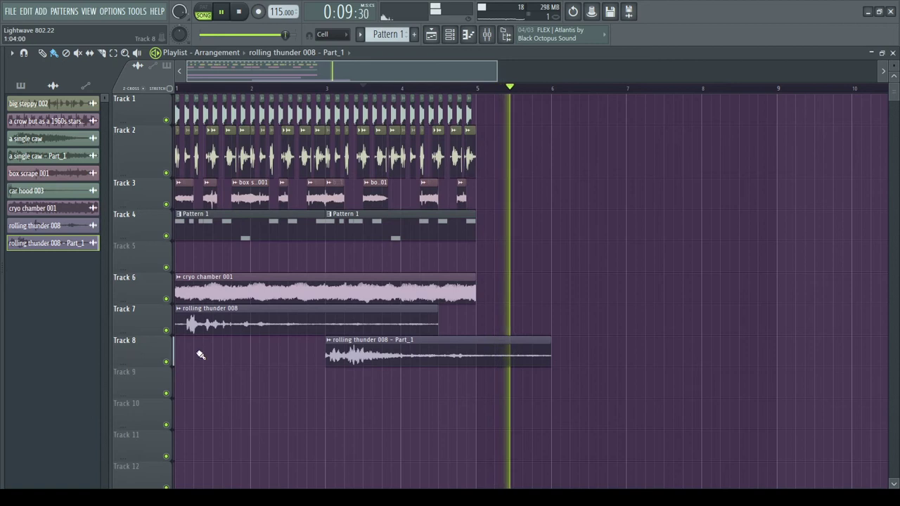
Step: Try the rolling thunder 008 - Part_1 clip on Track 7, then place it on Track 8 at bar 1 and reverse it
left_click_drag(334, 347, 334, 315)
left_click_drag(289, 320, 261, 321)
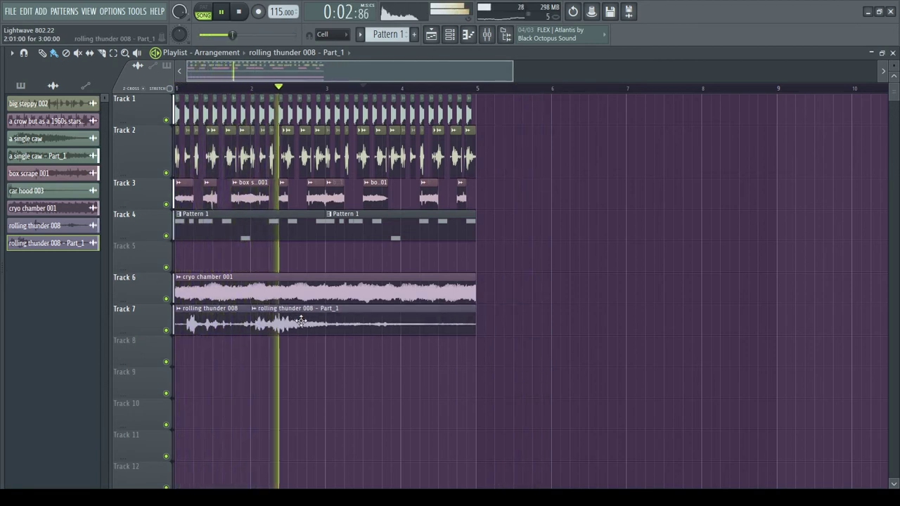
left_click_drag(306, 320, 231, 350)
double_click(231, 350)
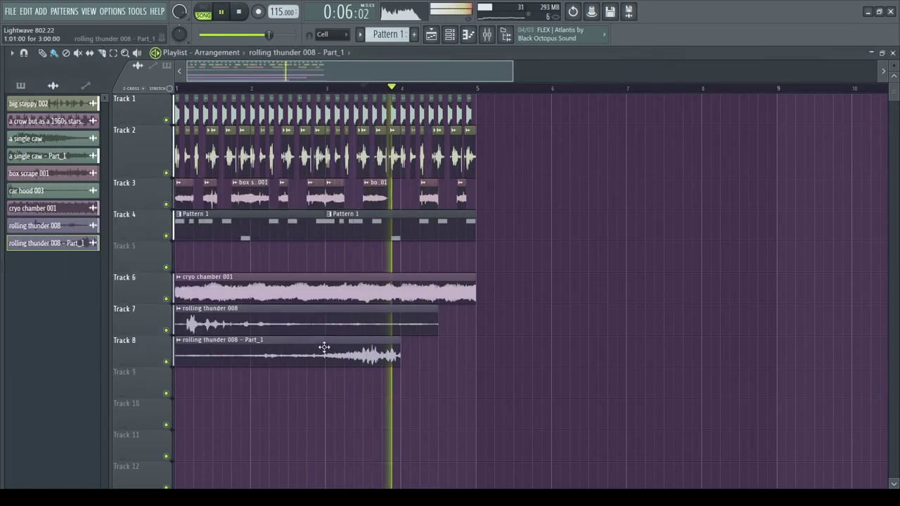
Step: Slice the reversed thunder clip on Track 8 down to a 0:11:16 long swell and start it at 2:07:00
key("space")
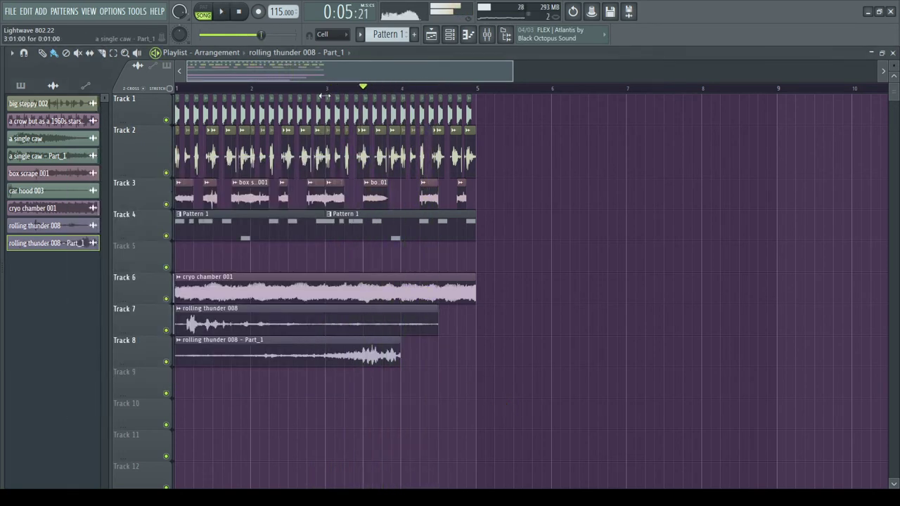
scroll(334, 95, "up", 2)
key("space")
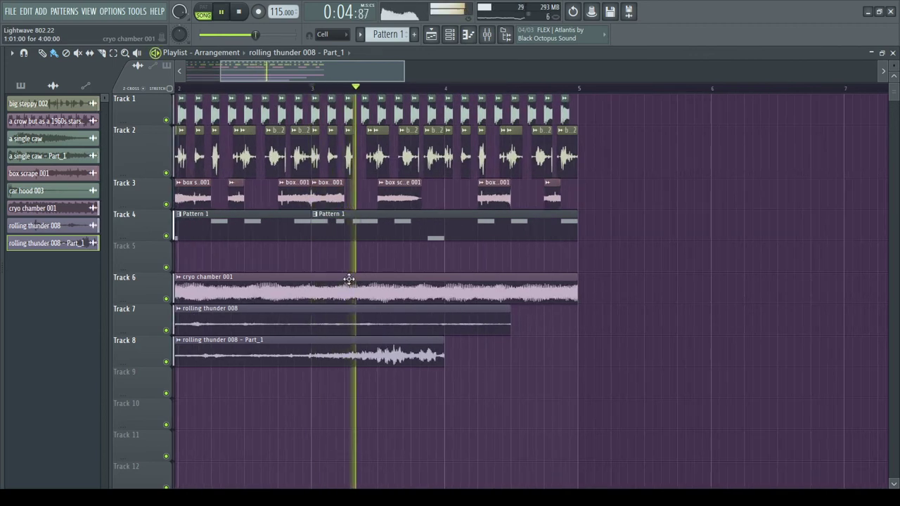
key("space")
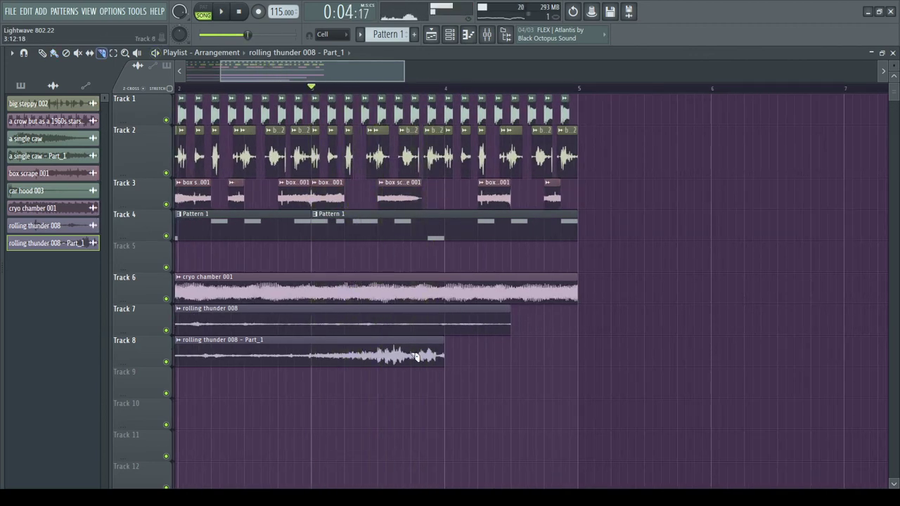
right_click(312, 356)
scroll(350, 356, "down", 2)
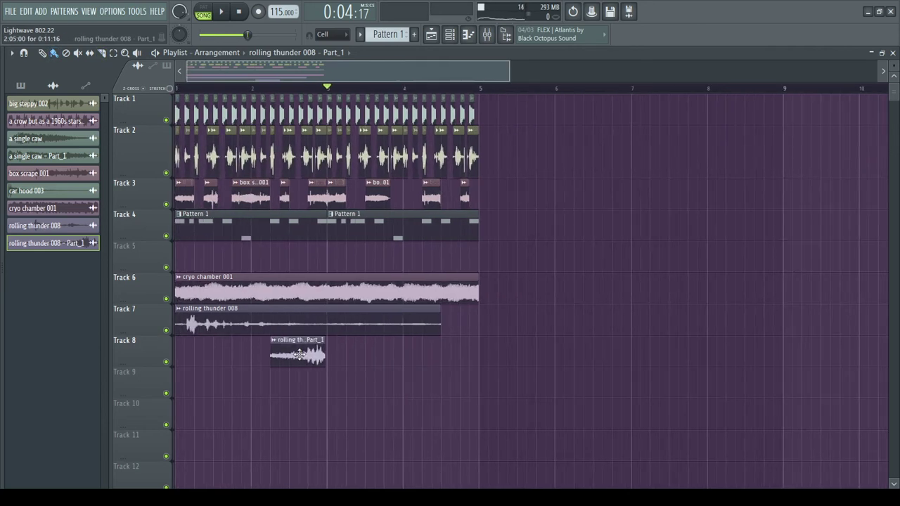
scroll(311, 357, "up", 3)
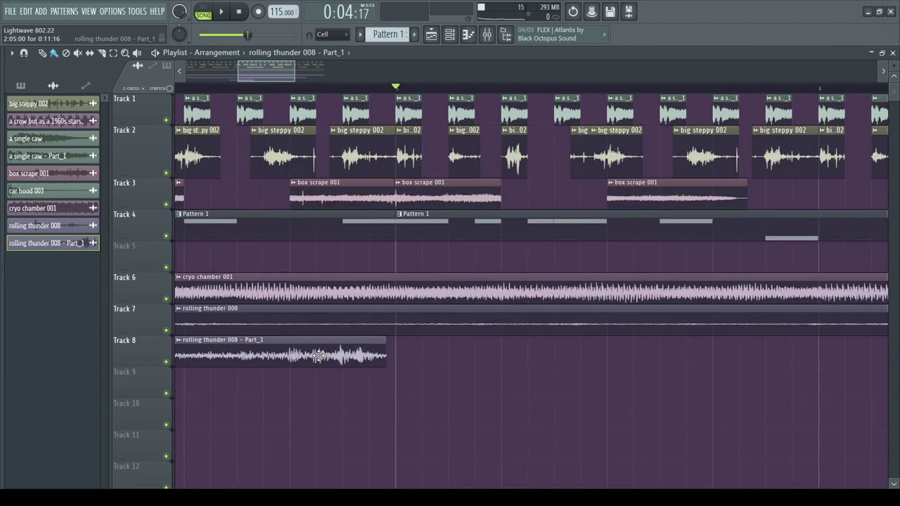
left_click_drag(324, 356, 344, 355)
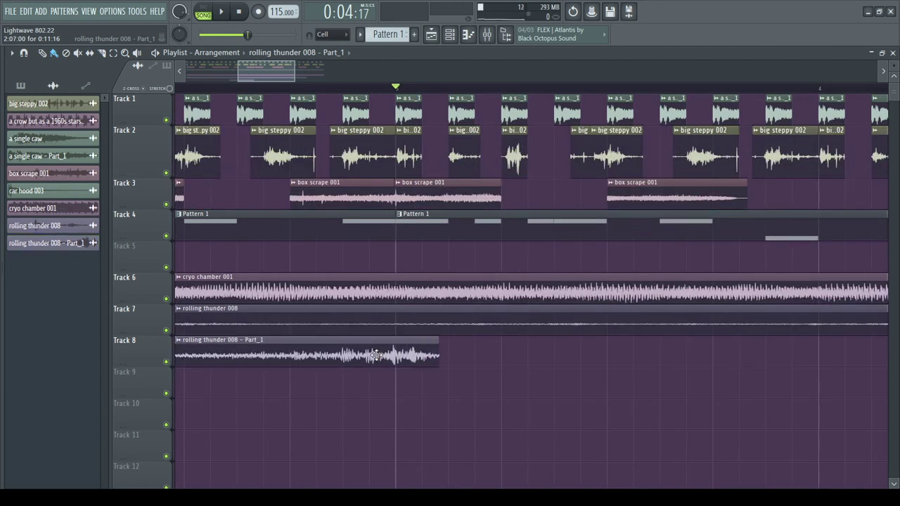
scroll(373, 352, "down", 3)
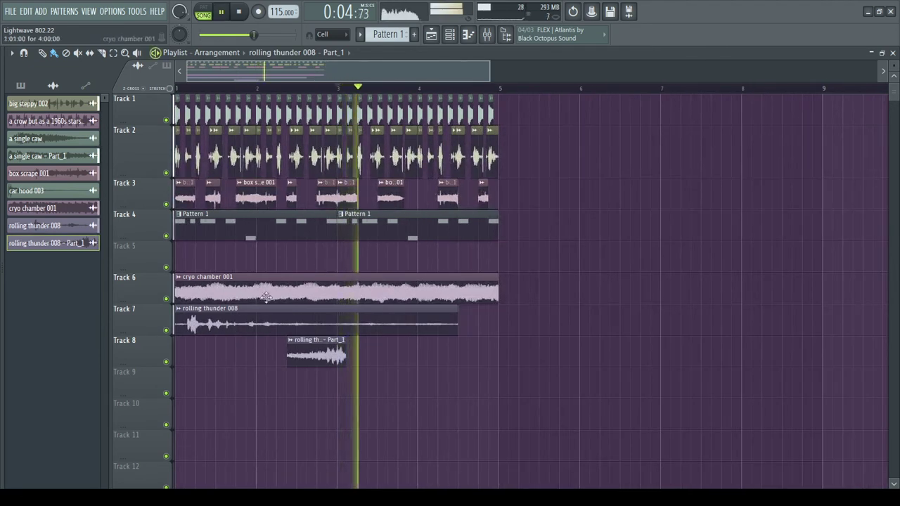
Step: Move the rolling thunder 008 clip on Track 7 to 2:15:00 and cut off its tail past bar 5
left_click_drag(214, 326, 368, 326)
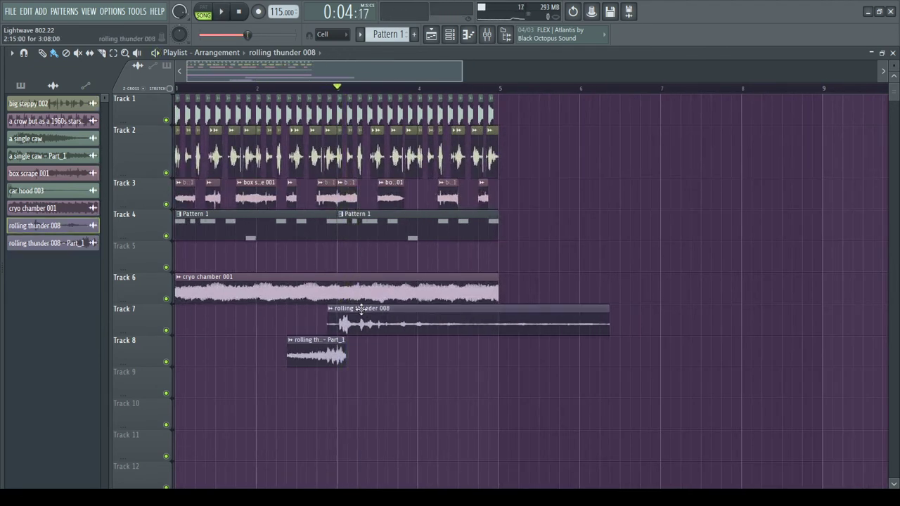
scroll(351, 324, "up", 6)
scroll(325, 328, "down", 6)
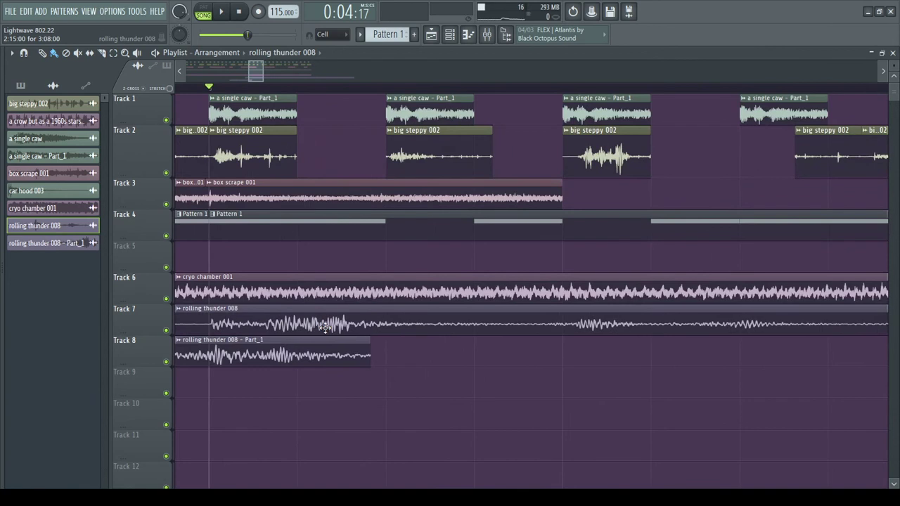
scroll(337, 332, "down", 6)
scroll(561, 287, "down", 1)
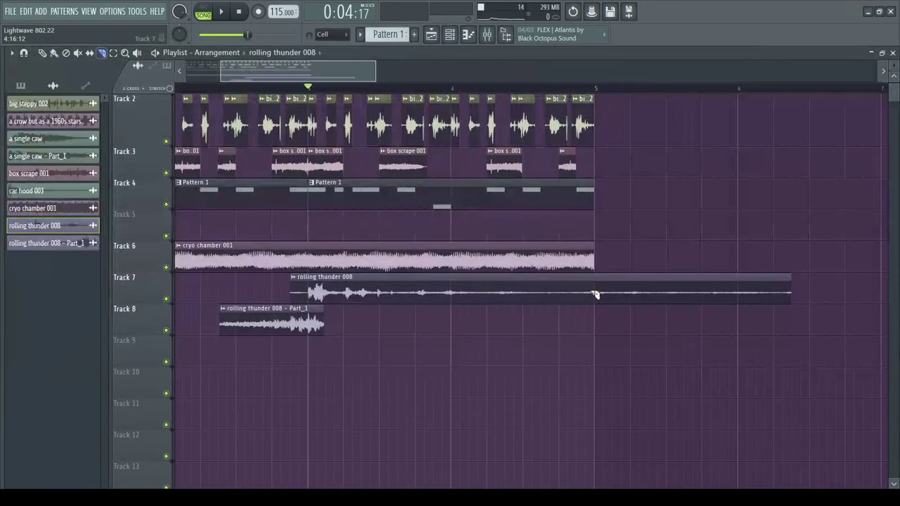
right_click(614, 289)
scroll(496, 195, "down", 3)
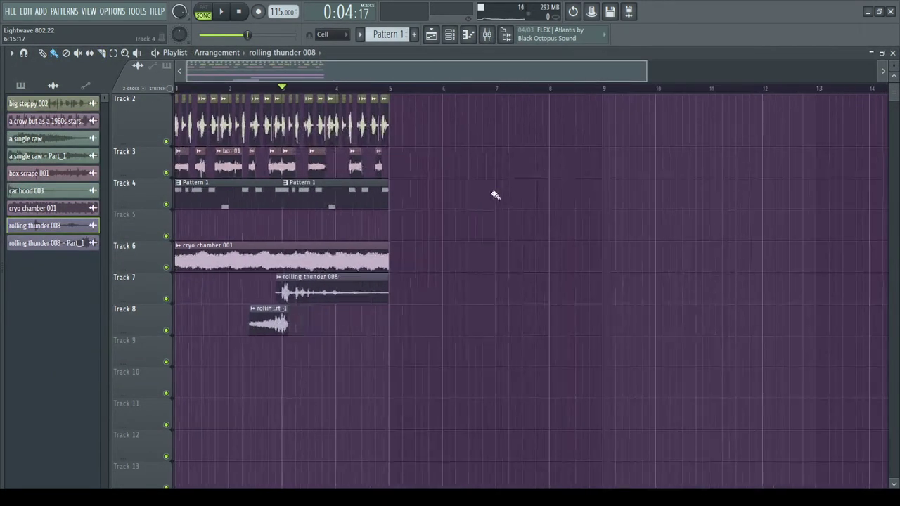
Step: Open the channel settings of the two thunder clips and route rolling thunder 008 to mixer insert 13
left_click(489, 39)
key("space")
double_click(257, 328)
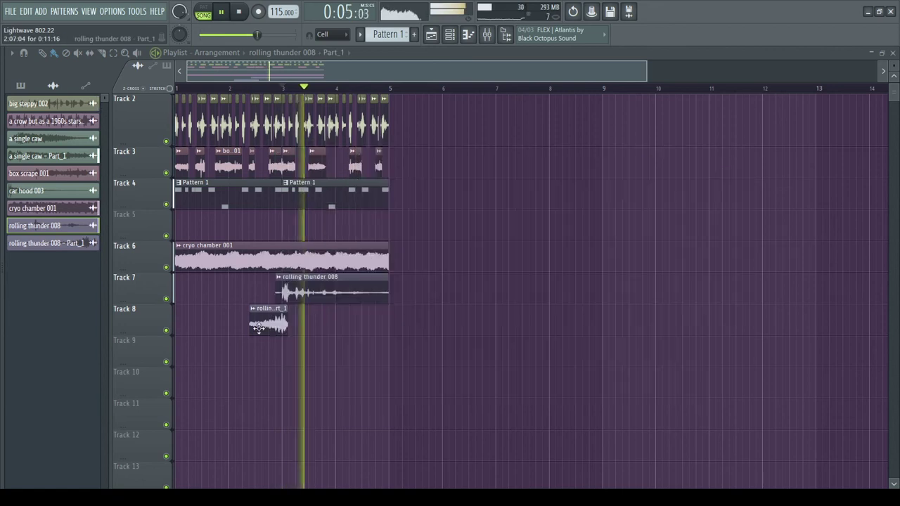
left_click_drag(370, 182, 355, 140)
right_click(482, 240)
double_click(370, 286)
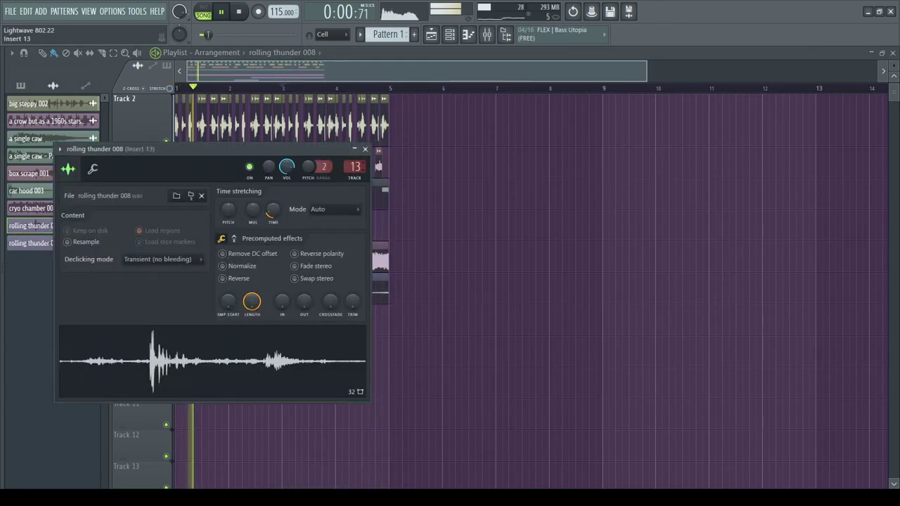
left_click(486, 34)
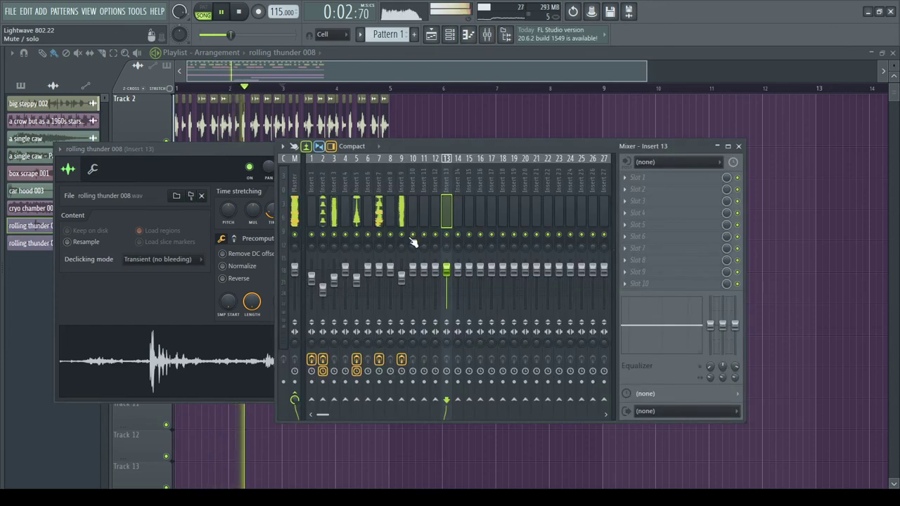
Step: Solo insert 13, add Fruity parametric EQ 2, cut the lows with bands 2 and 3, and boost band 4 around 1014 Hz
key("space")
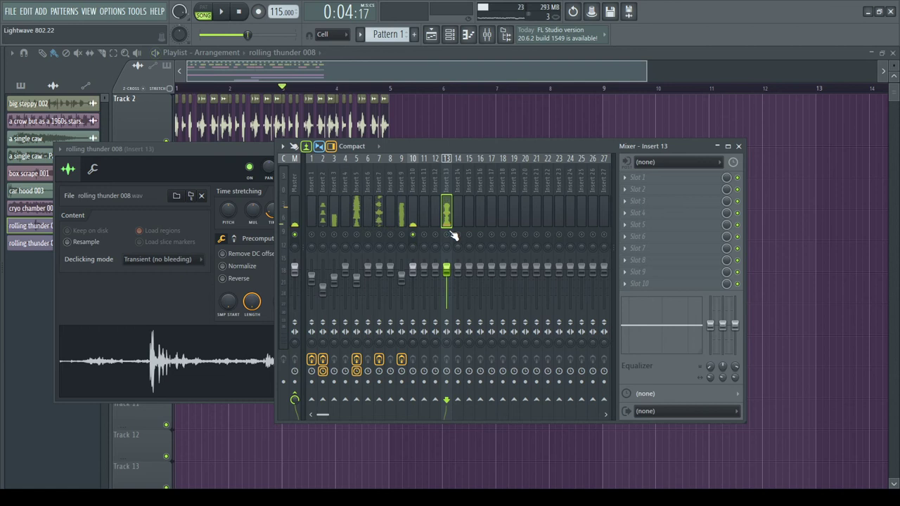
key("space")
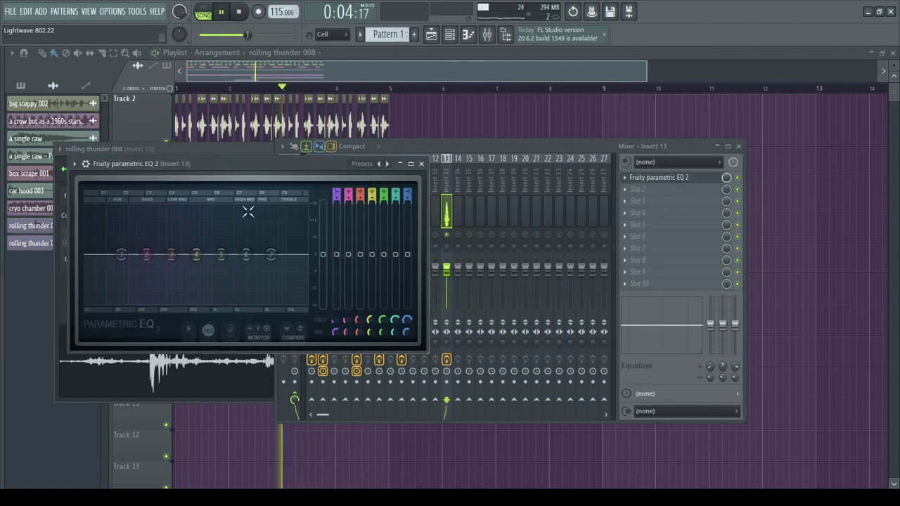
left_click_drag(171, 257, 111, 280)
key("space")
left_click_drag(196, 254, 211, 237)
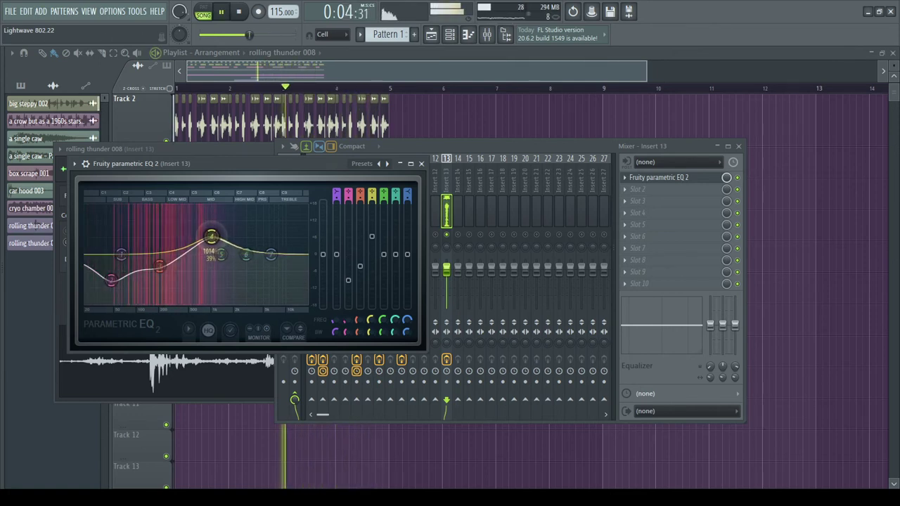
Step: Add Fruity Reeverb to insert 13 with 8.9 s decay, room size 100 and reverb at 100 %, and lower the insert's volume slightly
left_click(657, 197)
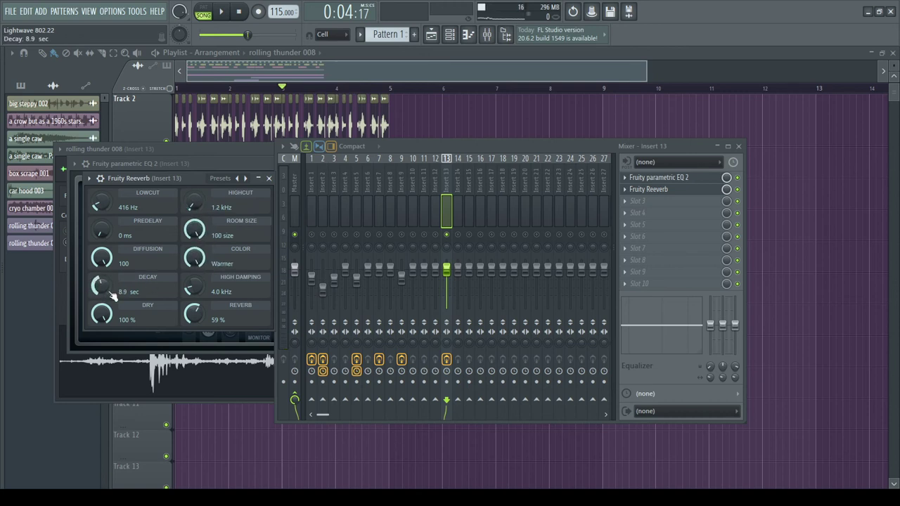
key("space")
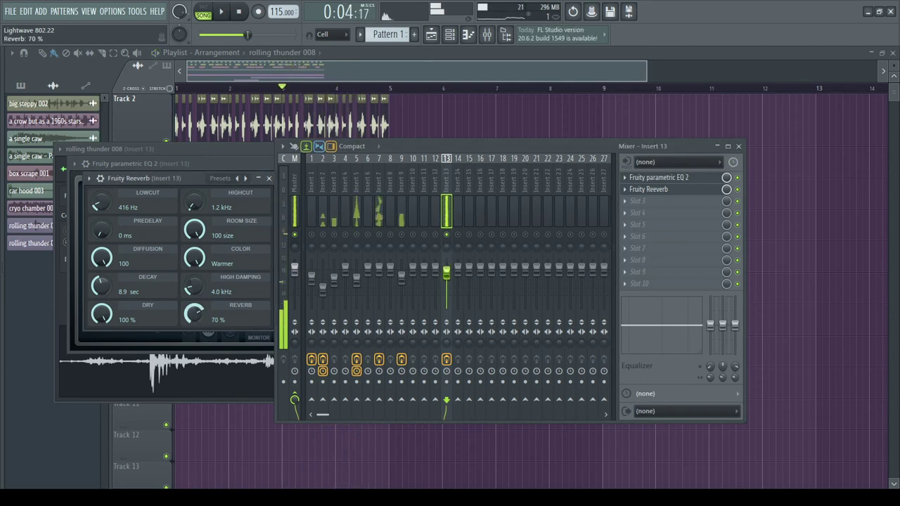
key("space")
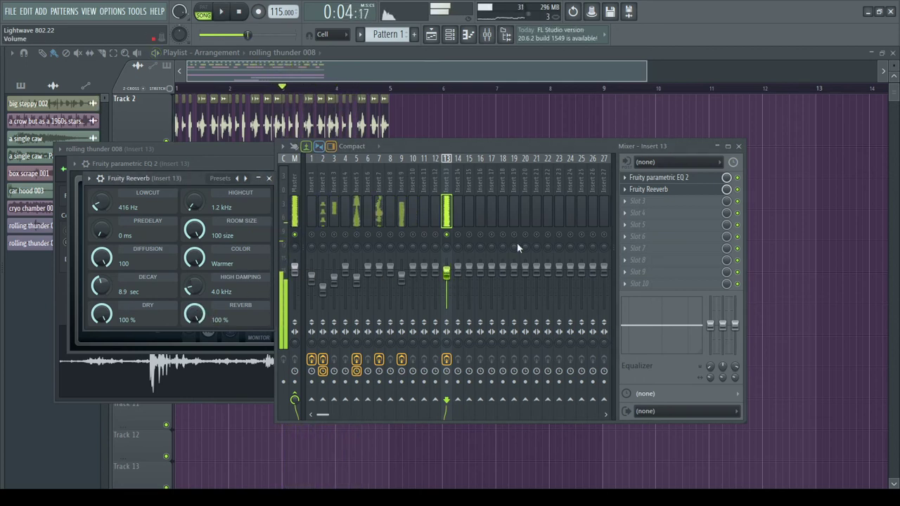
Step: Insert Fruity Stereo Enhancer ahead of the reverb on insert 13 and return to the full mix
scroll(651, 192, "down", 1)
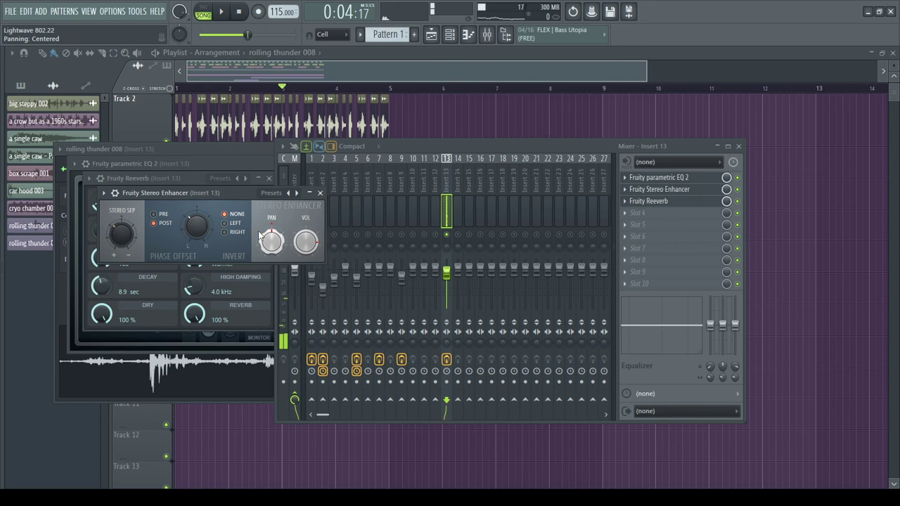
left_click(320, 193)
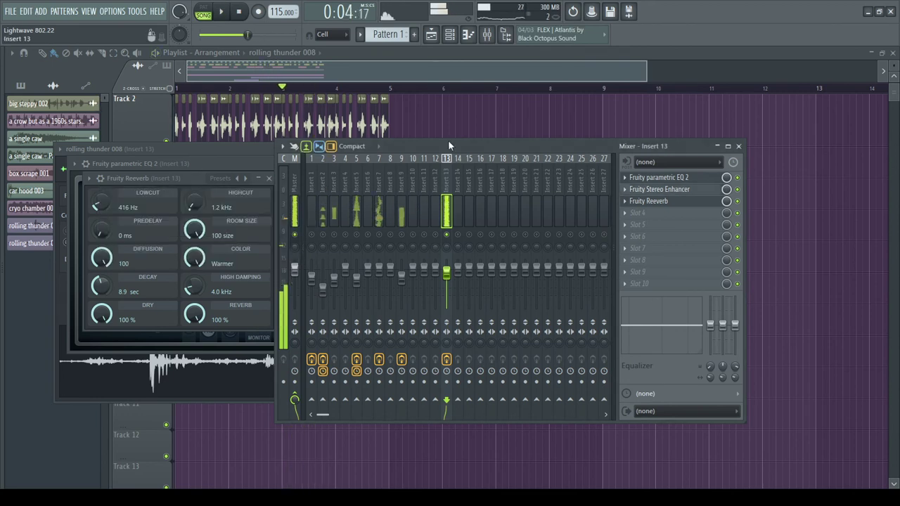
left_click(457, 132)
left_click(487, 35)
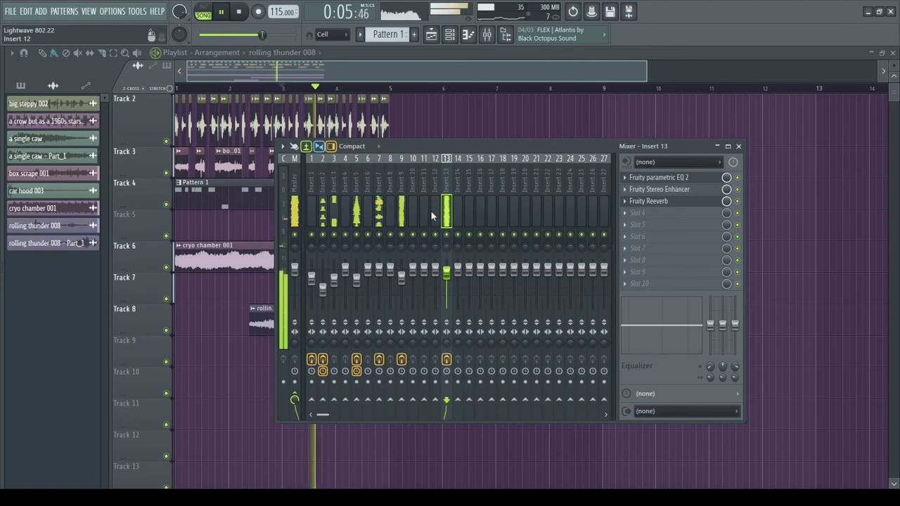
Step: Solo insert 7 and lower its volume to about 92 % (-1.9 dB), then check insert 9 and unsolo the mixer
right_click(378, 235)
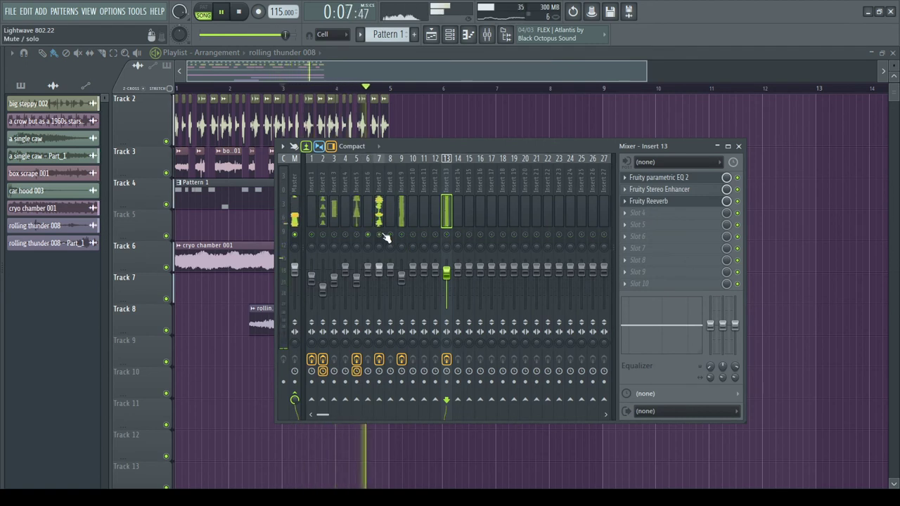
left_click(378, 242)
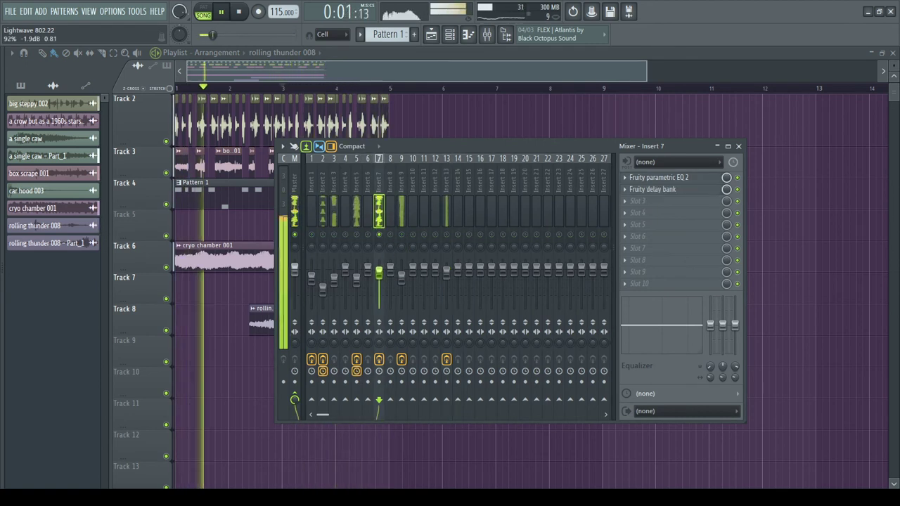
right_click(402, 235)
right_click(403, 235)
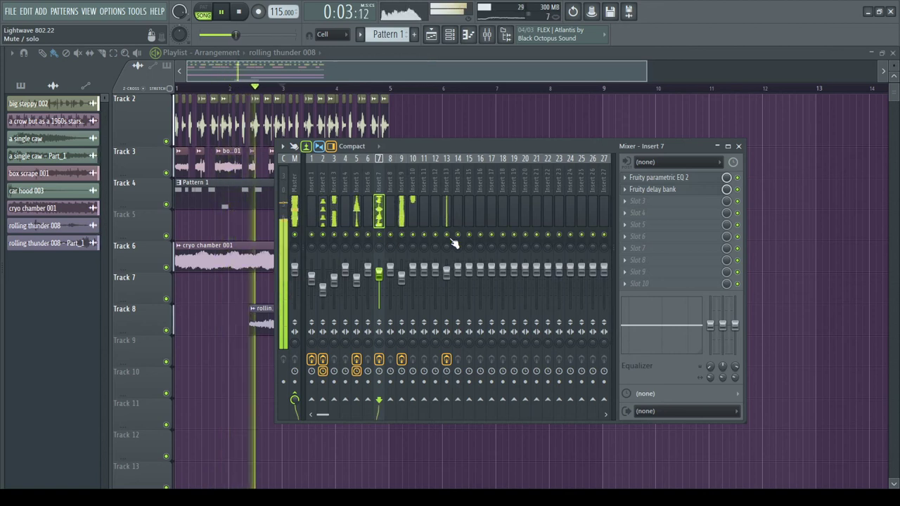
Step: Solo insert 2, adjust its EQ's high-pass band, dip bands 5 and 6 and the high shelf, and unsolo it
right_click(324, 235)
left_click(323, 214)
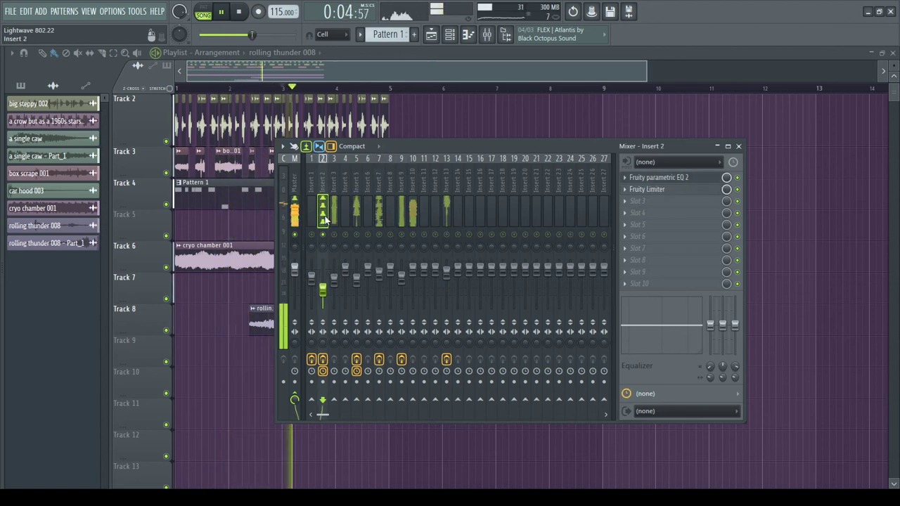
left_click(659, 180)
left_click_drag(260, 301, 226, 299)
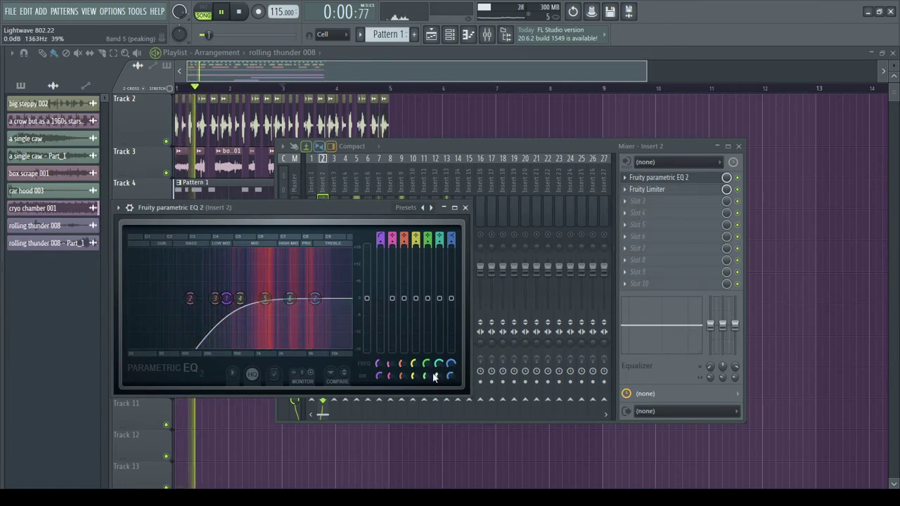
left_click_drag(426, 376, 427, 393)
left_click_drag(265, 298, 336, 319)
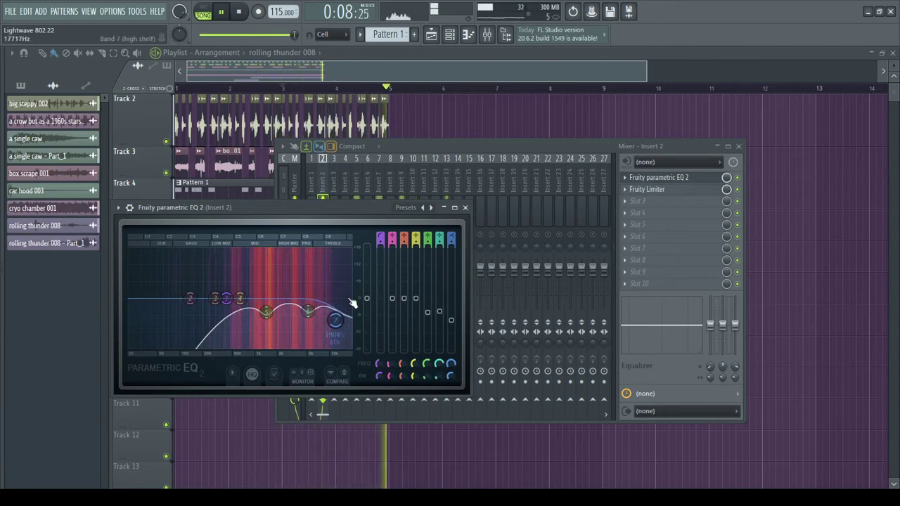
left_click(460, 149)
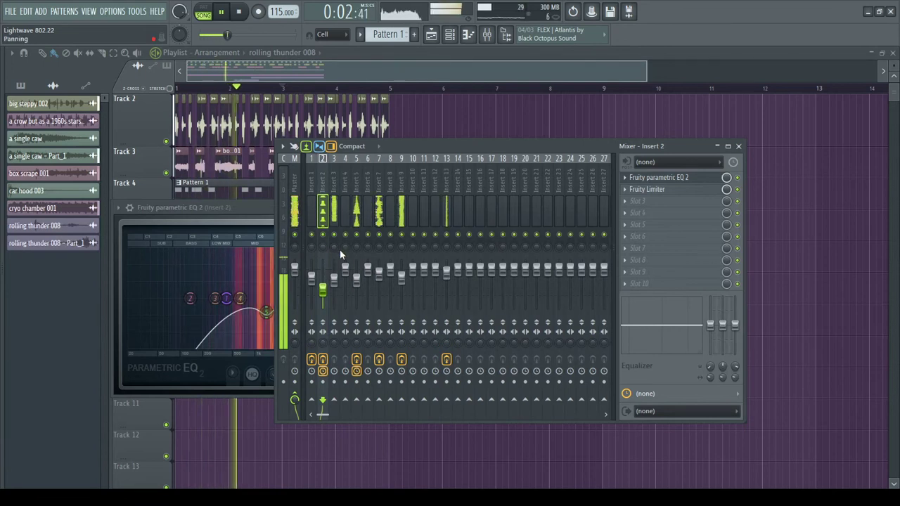
right_click(473, 110)
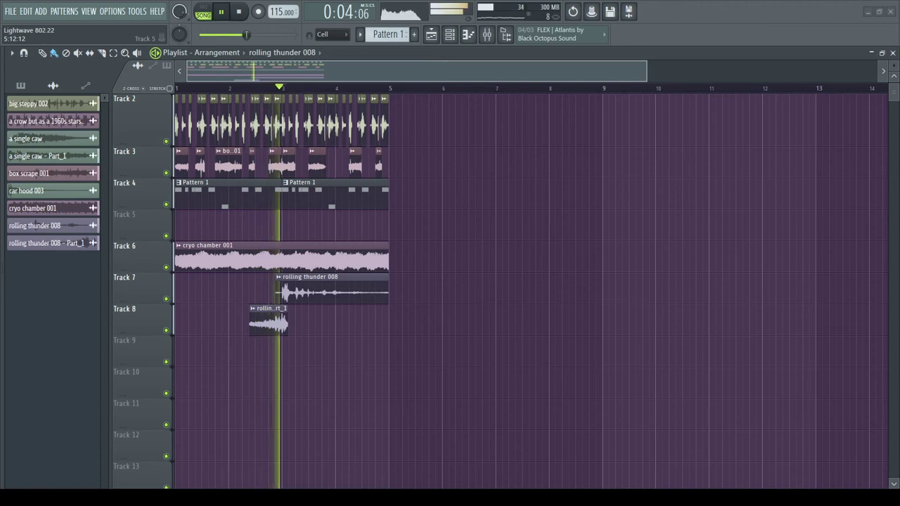
Step: Add a normalized wind ambience 001 clip on Track 10 from bar 1 and audition it on its own
key("space")
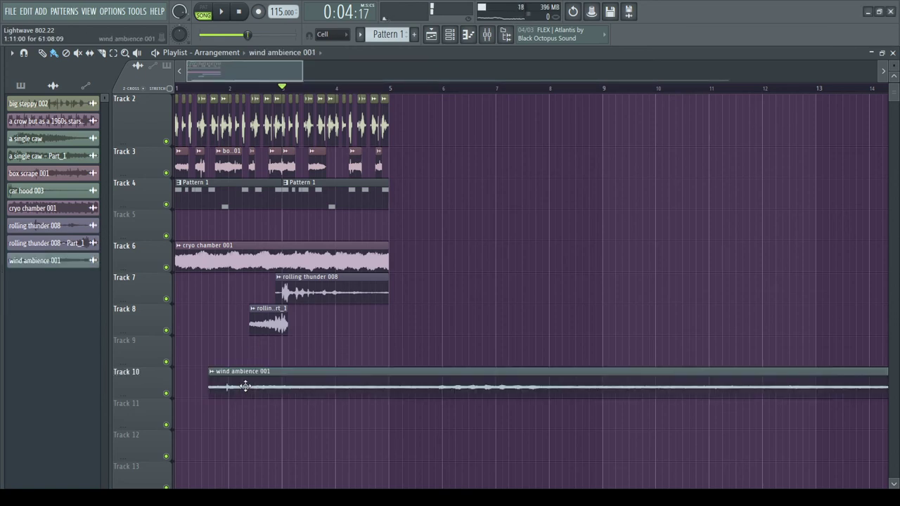
scroll(288, 380, "down", 5)
double_click(355, 380)
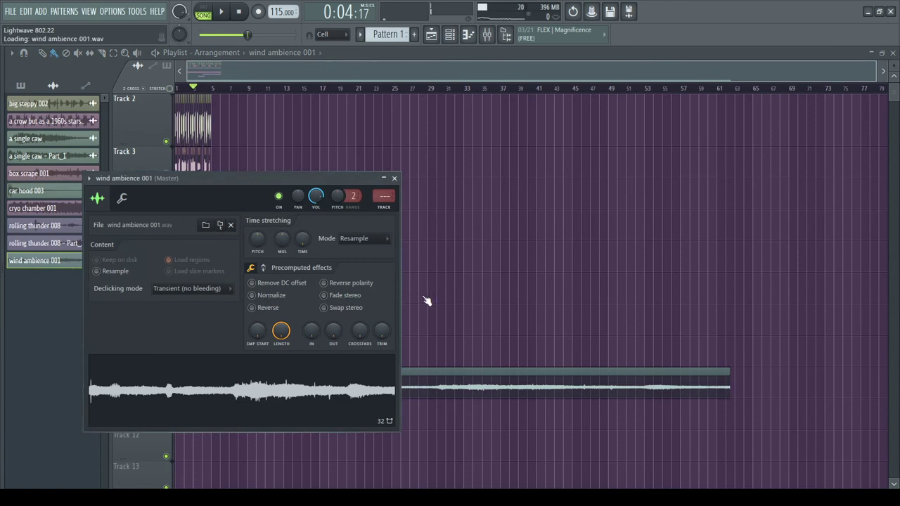
key("Escape")
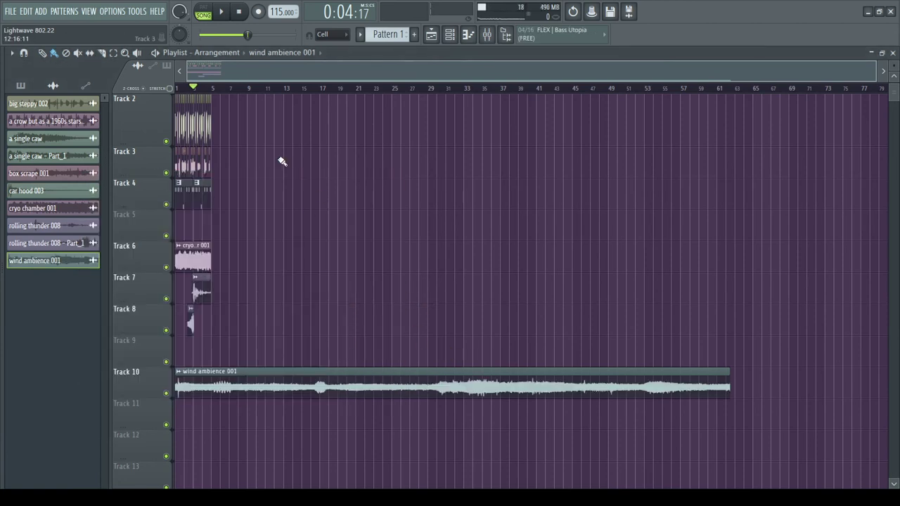
left_click_drag(281, 385, 485, 387)
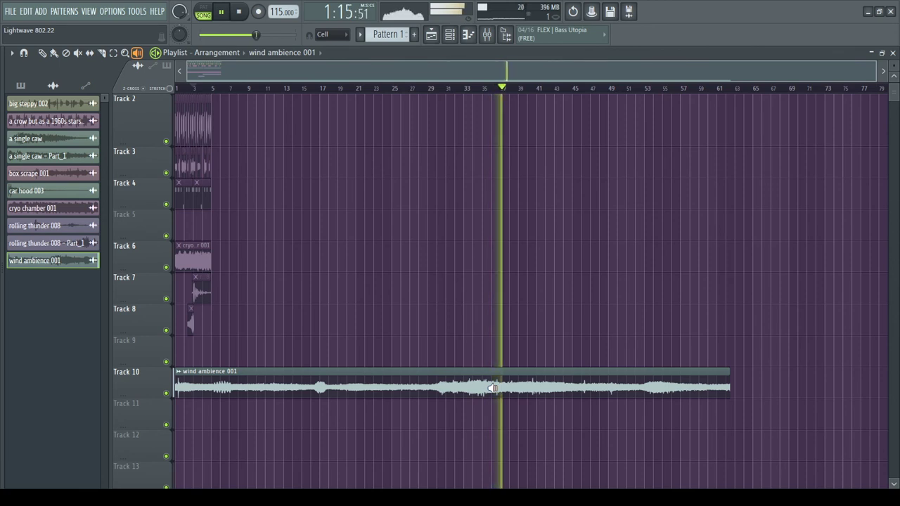
Step: Audition further passages along the wind ambience 001 clip on Track 10
left_click_drag(490, 387, 439, 384)
left_click_drag(653, 381, 661, 385)
scroll(215, 365, "up", 5)
left_click_drag(396, 388, 386, 383)
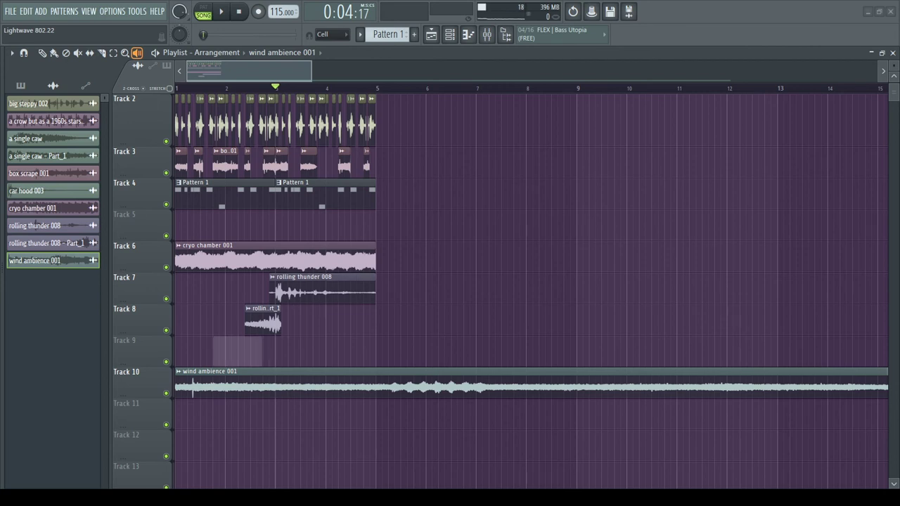
Step: Add a drippity 001 clip on Track 9, mute Track 10 and audition several passages of the new clip
scroll(281, 344, "down", 4)
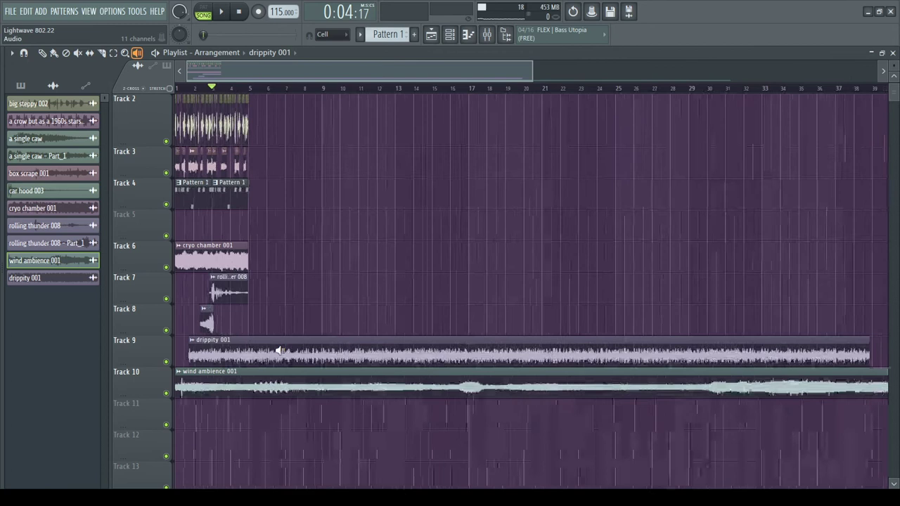
left_click(166, 393)
key("space")
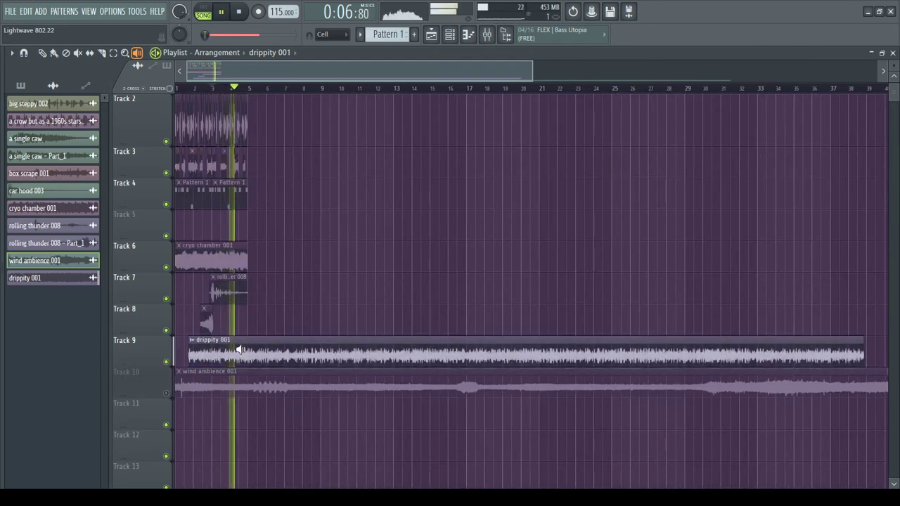
key("space")
left_click_drag(323, 354, 400, 355)
left_click_drag(558, 354, 709, 353)
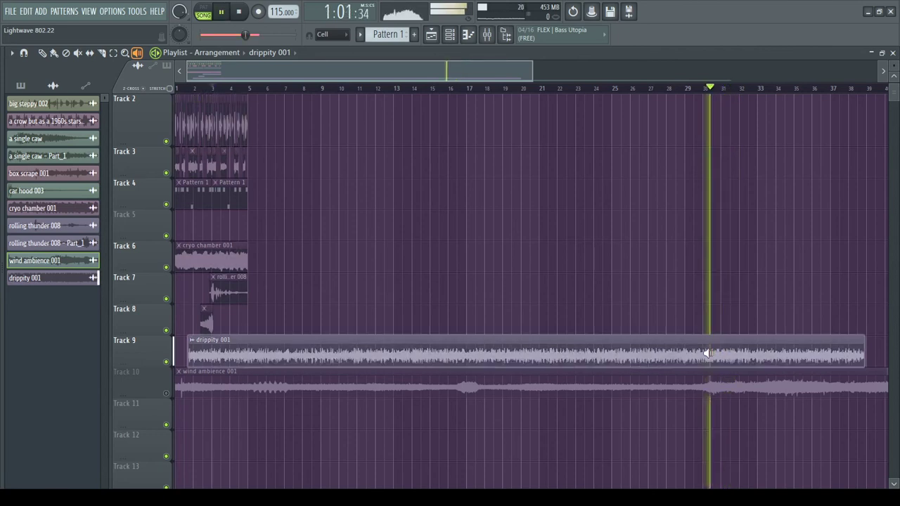
Step: Slice the drippity 001 clip at bars 30 and 32 and delete the parts outside that two-bar section
key("c")
scroll(725, 357, "up", 5)
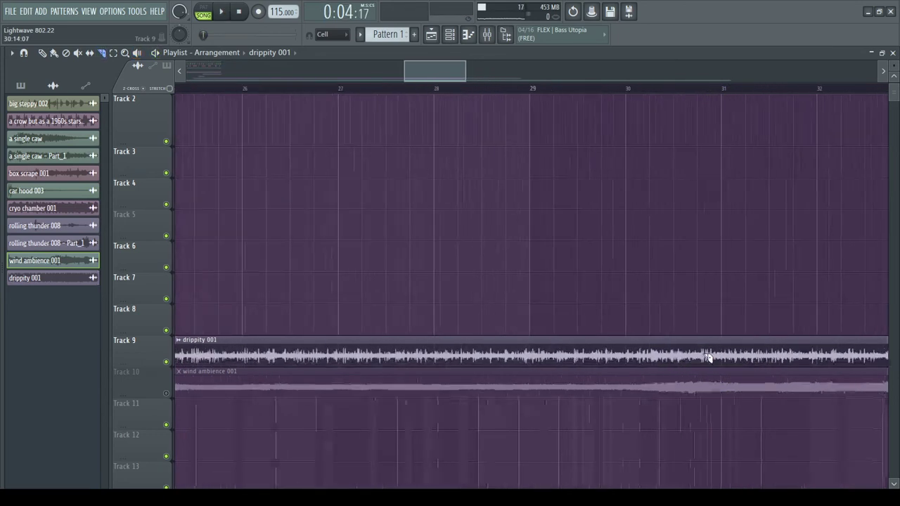
right_click(598, 354)
right_click(841, 355)
Step: Slice the wind ambience 001 clip at bars 30 and 37 and delete the parts outside that section
scroll(763, 356, "down", 6)
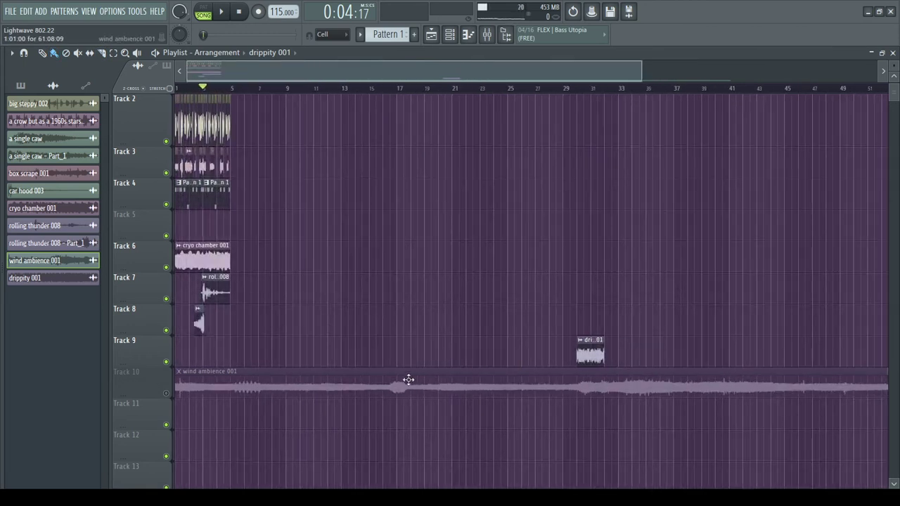
scroll(506, 389, "up", 4)
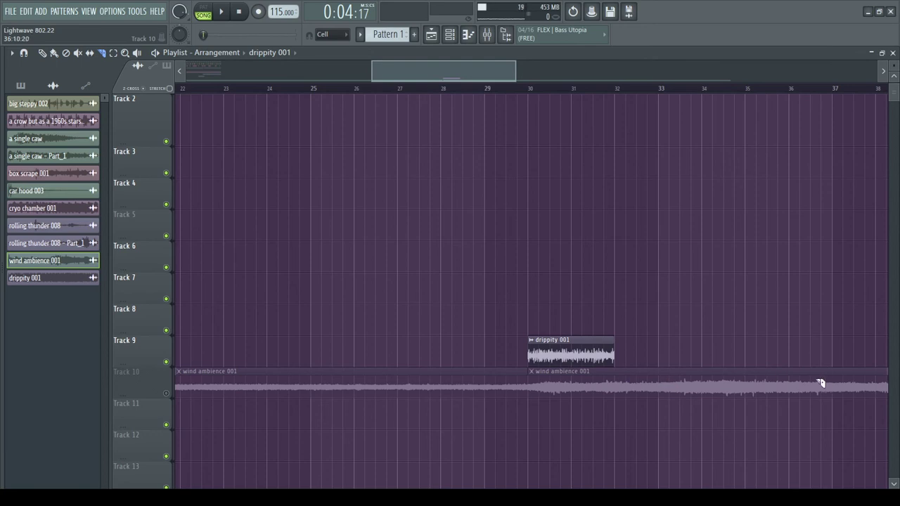
right_click(486, 389)
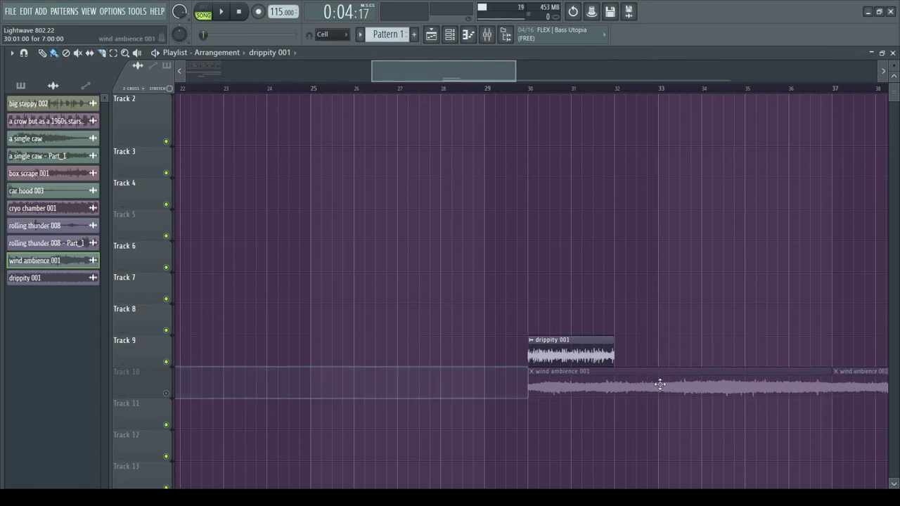
right_click(848, 383)
Step: Move the trimmed drippity 001 and wind ambience 001 clips to bar 1 and duplicate drippity 001 at bar 3
scroll(737, 394, "down", 5)
mouse_move(713, 430)
left_mouse_down()
mouse_move(550, 337)
mouse_move(186, 355)
mouse_move(427, 354)
mouse_move(409, 353)
left_mouse_up()
left_click(294, 349, "ctrl")
scroll(175, 356, "up", 6)
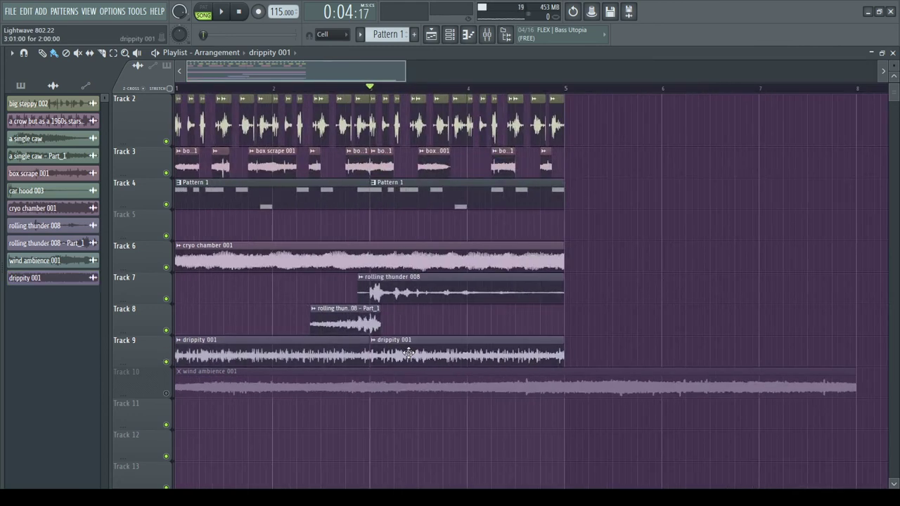
Step: Trim the wind ambience 001 clip to four bars and unmute Track 10
right_click(597, 388)
right_click(166, 394)
right_click(167, 394)
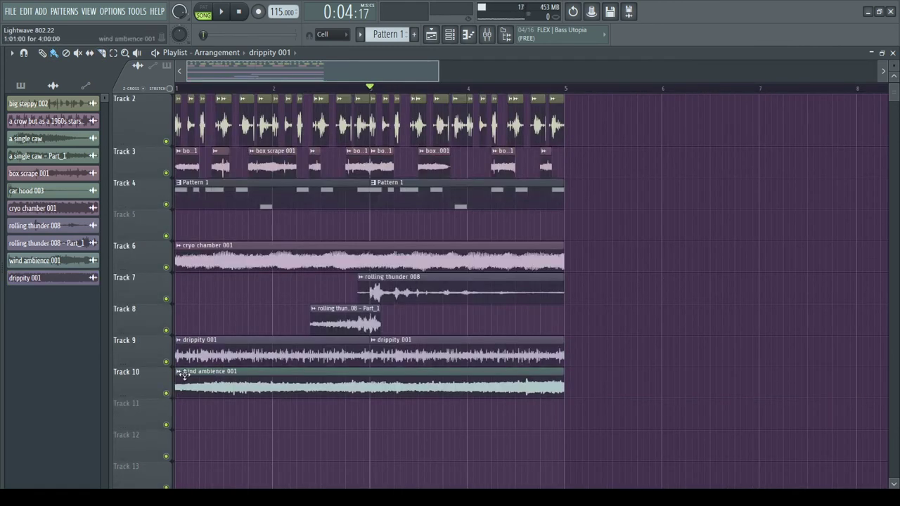
Step: Route drippity 001 to mixer insert 16 and wind ambience 001 to insert 17
key("space")
key("space")
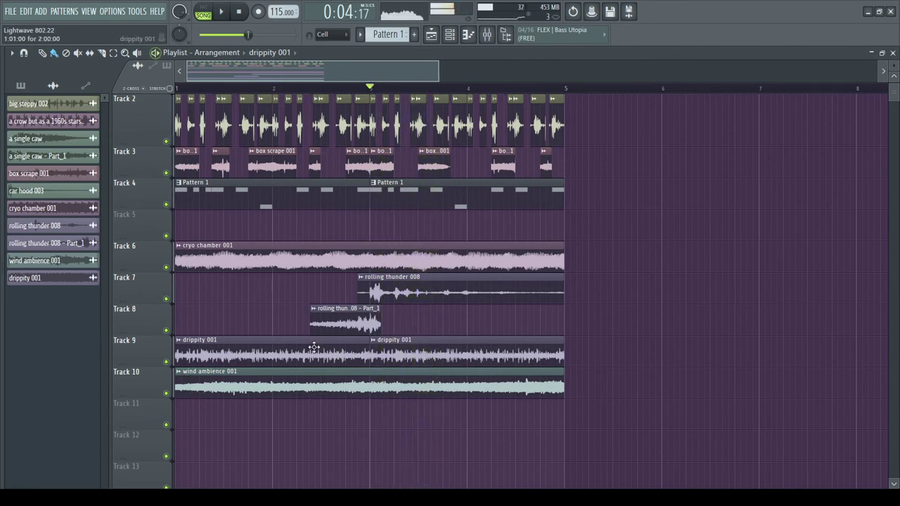
double_click(312, 345)
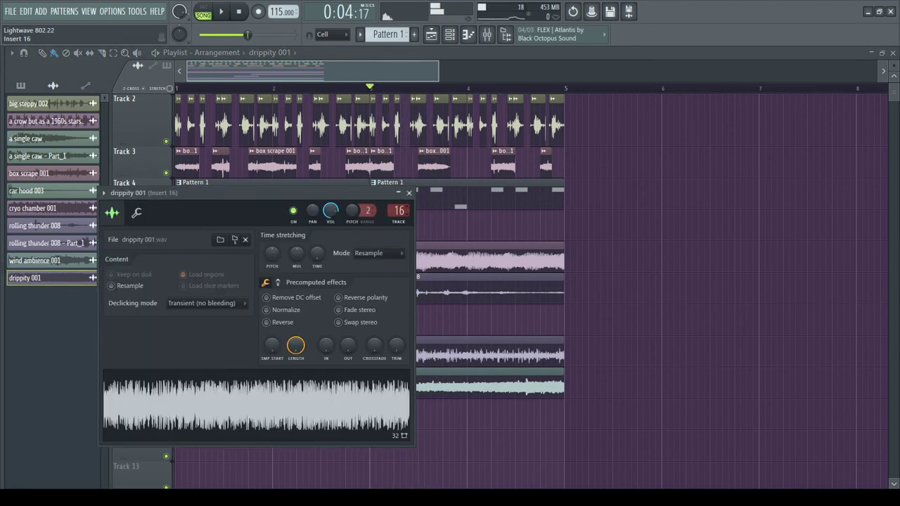
double_click(469, 383)
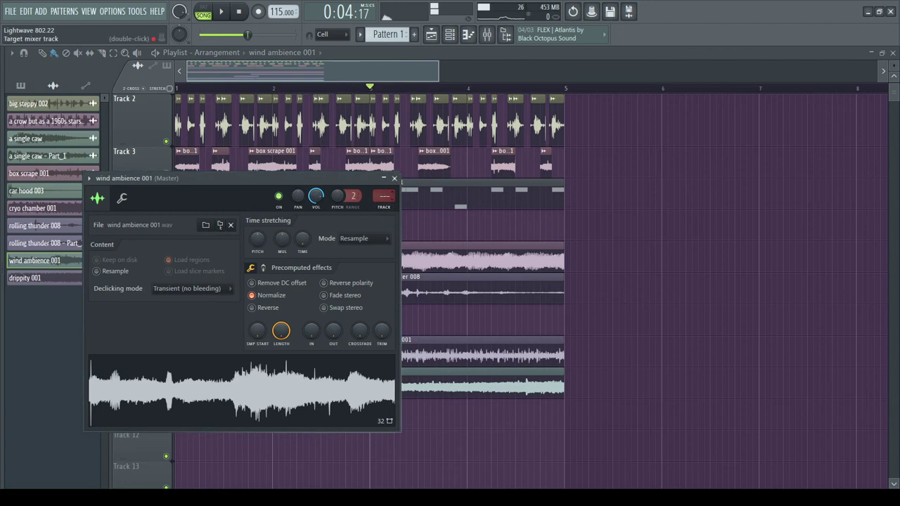
left_click(503, 36)
Step: Load Fruity parametric EQ 2 on insert 16, cut the lows with a high-pass on band 1 and boost band 6
key("space")
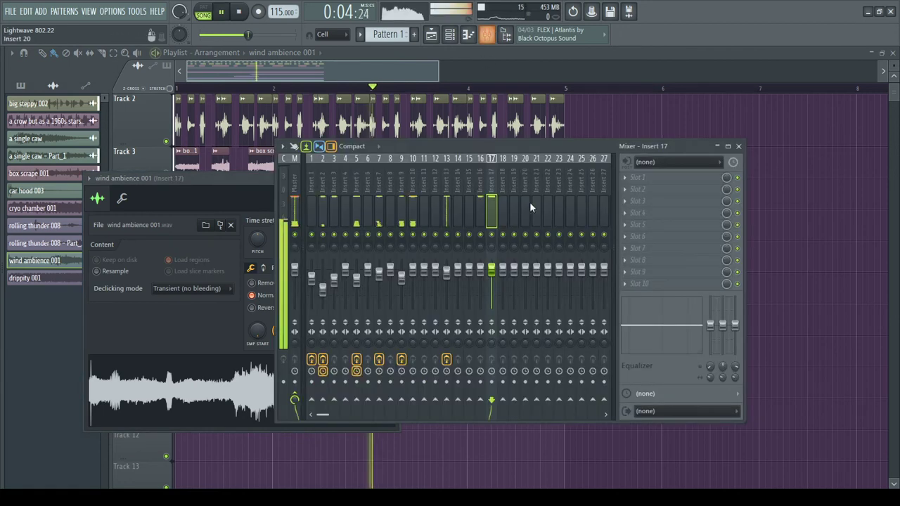
left_click(480, 211)
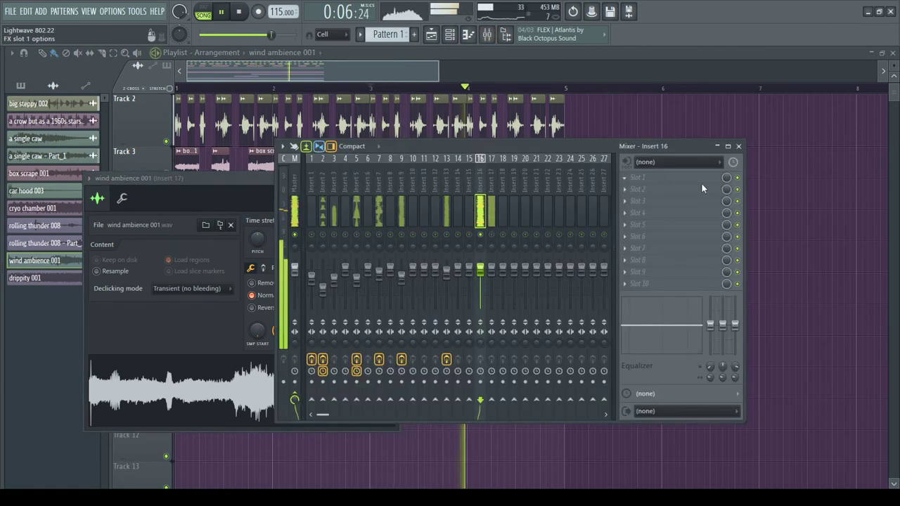
left_click(803, 166)
mouse_move(308, 171)
left_mouse_down()
mouse_move(308, 194)
mouse_move(309, 178)
left_mouse_up()
left_click_drag(92, 225, 188, 211)
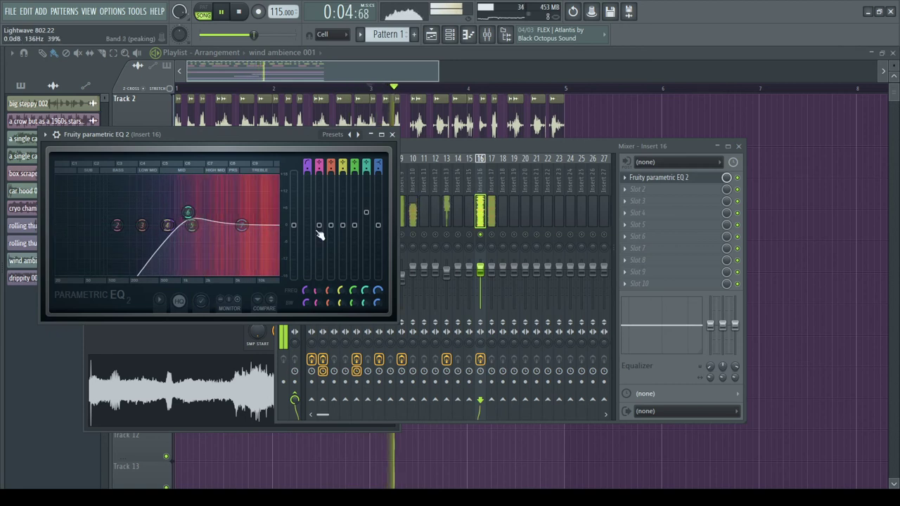
Step: Try Fruity Fast Dist after the EQ on insert 16, bypassing it for comparison
left_click(651, 184)
left_click(651, 183)
left_click(676, 199)
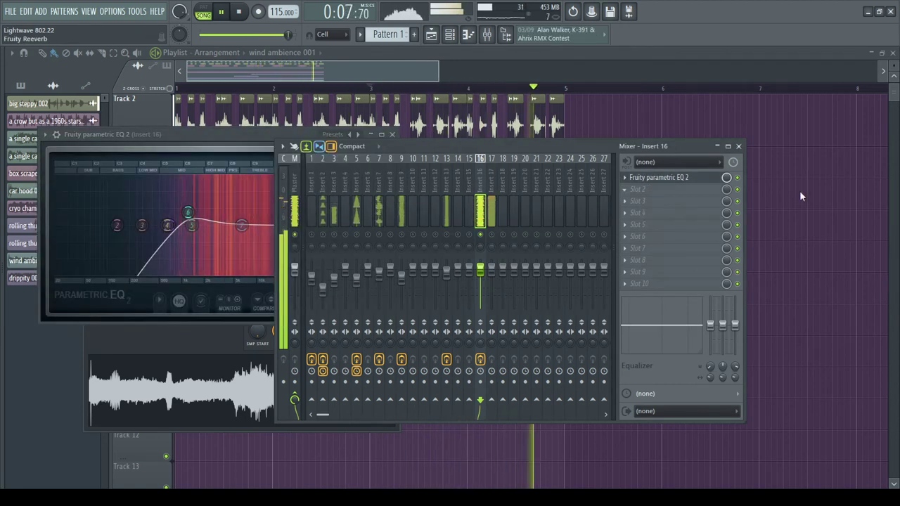
left_click(803, 120)
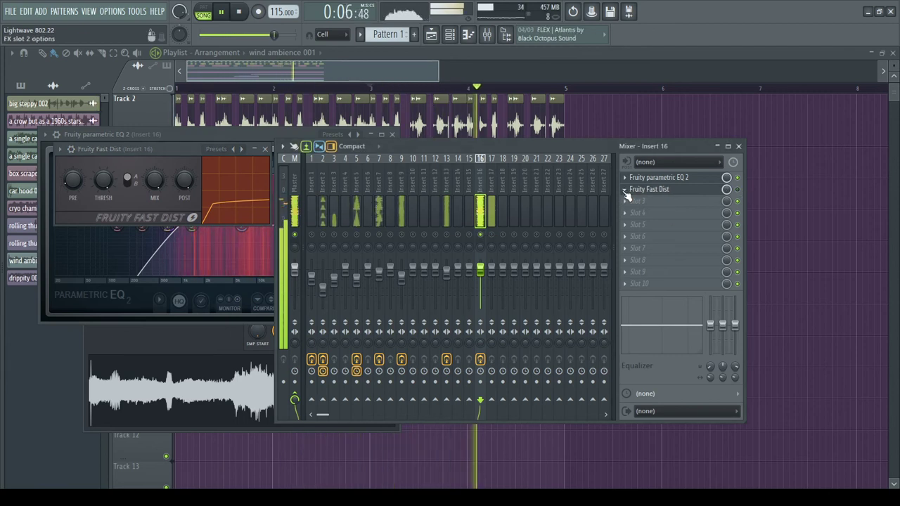
left_click(645, 207)
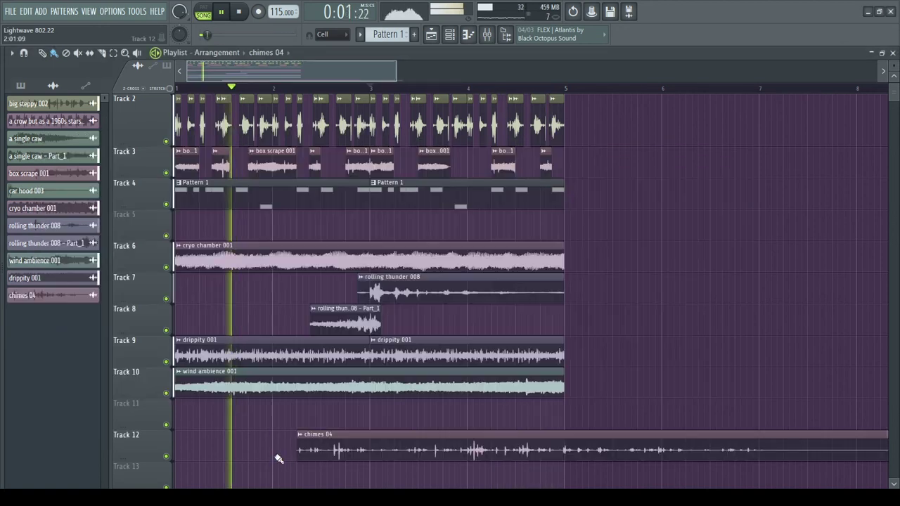
Step: Add a chimes 04 clip on Track 12 and solo the track to audition it
scroll(281, 454, "down", 3)
left_click(166, 456, "ctrl")
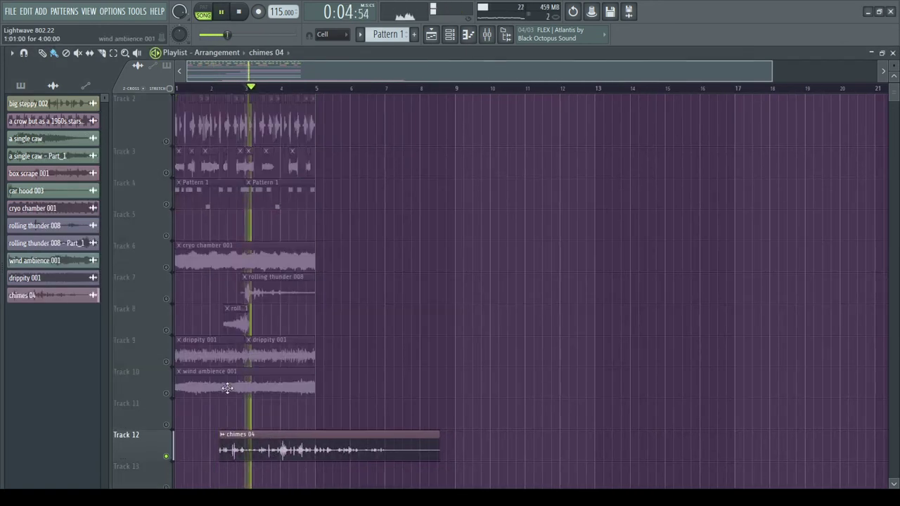
scroll(269, 388, "up", 3)
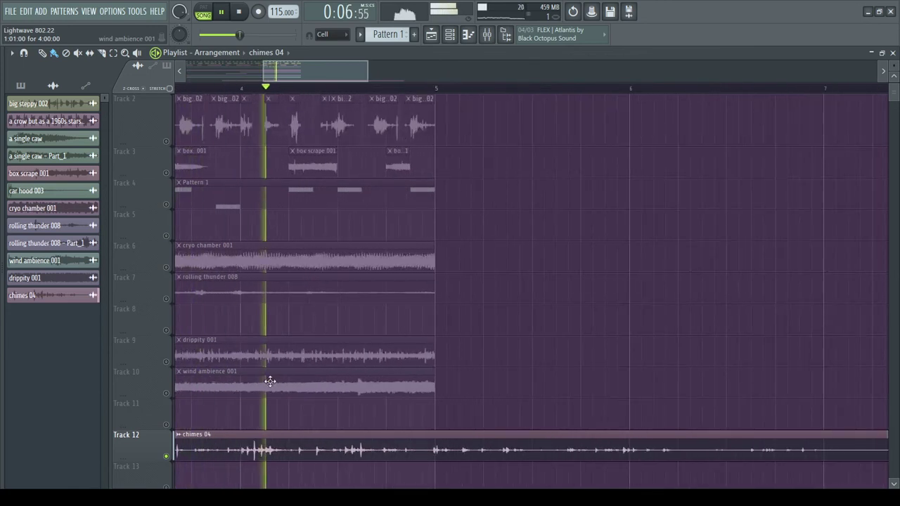
scroll(351, 377, "up", 1)
scroll(386, 446, "down", 1)
Step: Move the chimes 04 clip to bar 1 and trim it to four bars
left_click_drag(387, 446, 100, 448)
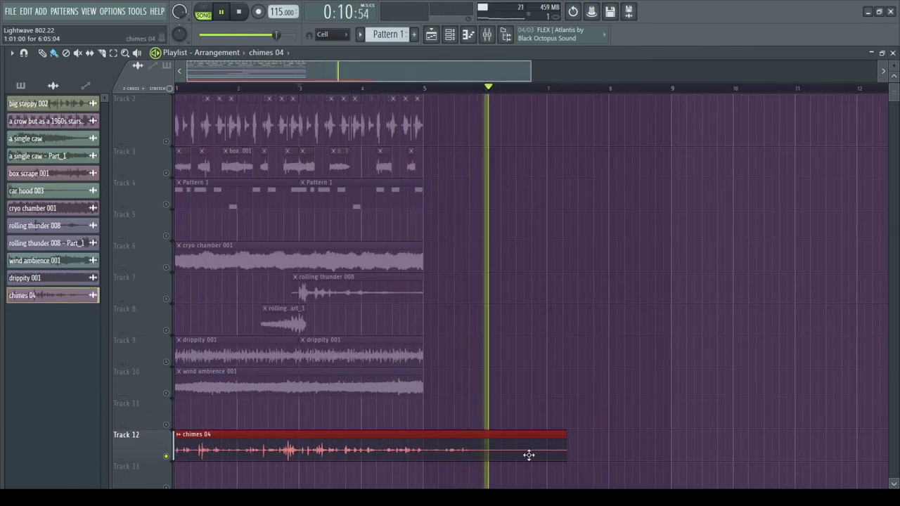
left_click(427, 448)
right_click(452, 448)
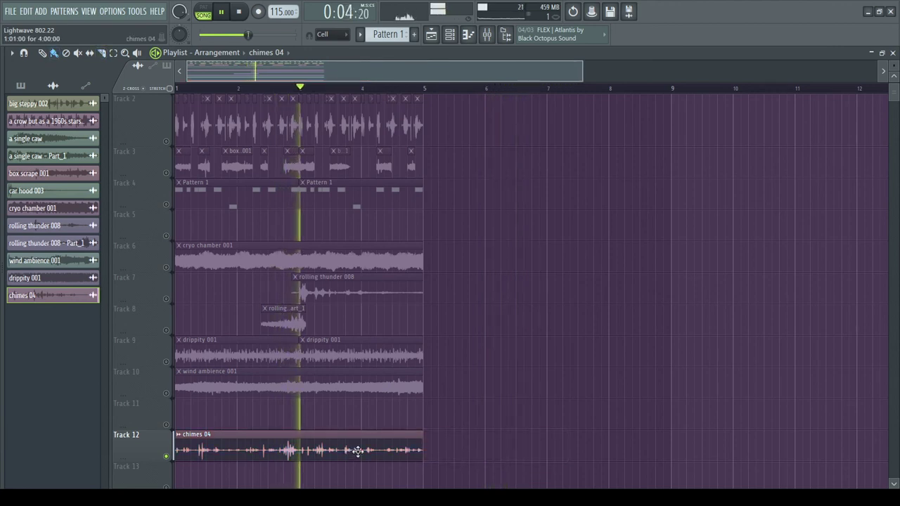
Step: Move the trimmed chimes 04 clip up to Track 11 and solo that track, removing the stray copy on Track 12
left_click_drag(286, 448, 262, 411)
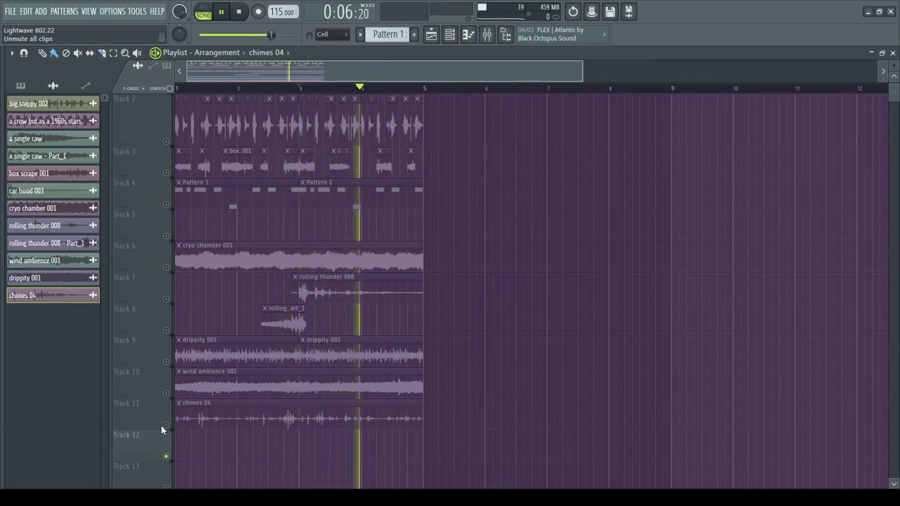
left_click(222, 435)
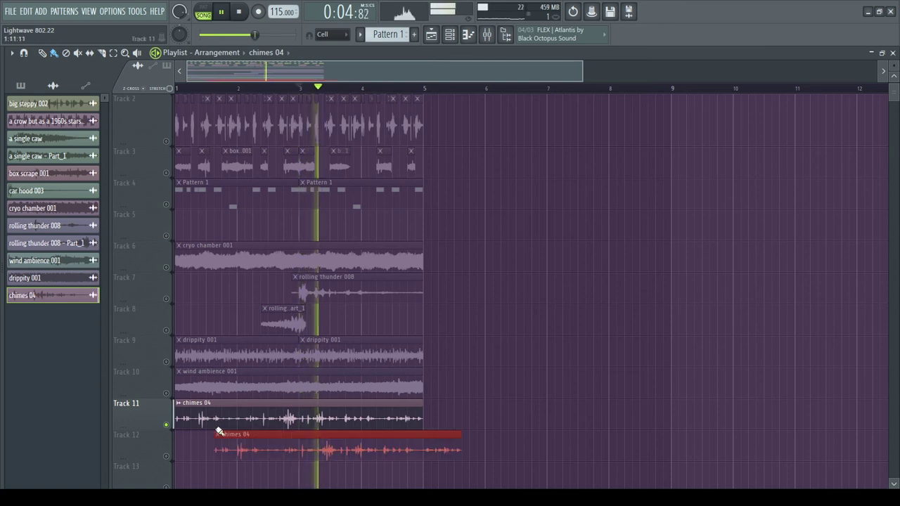
right_click(225, 446)
Step: Route chimes 04 to mixer insert 11 and unsolo the mixer
double_click(216, 416)
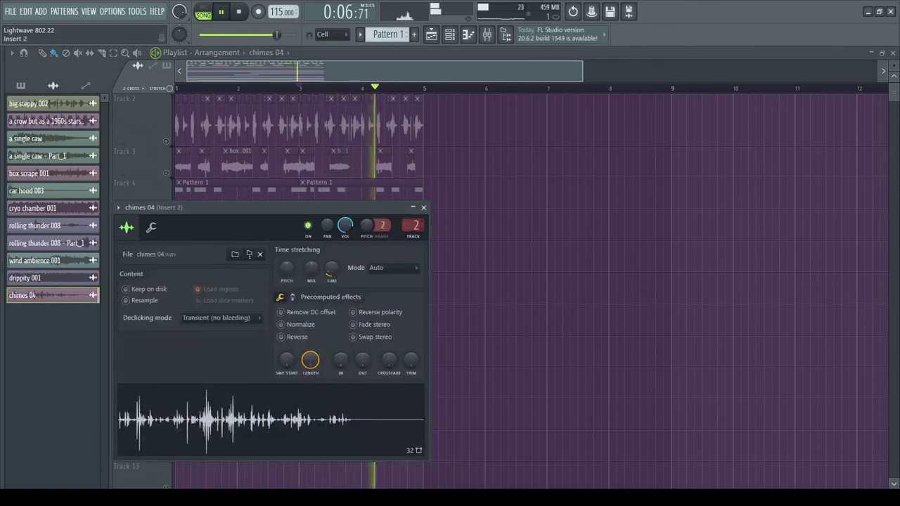
left_click(486, 35)
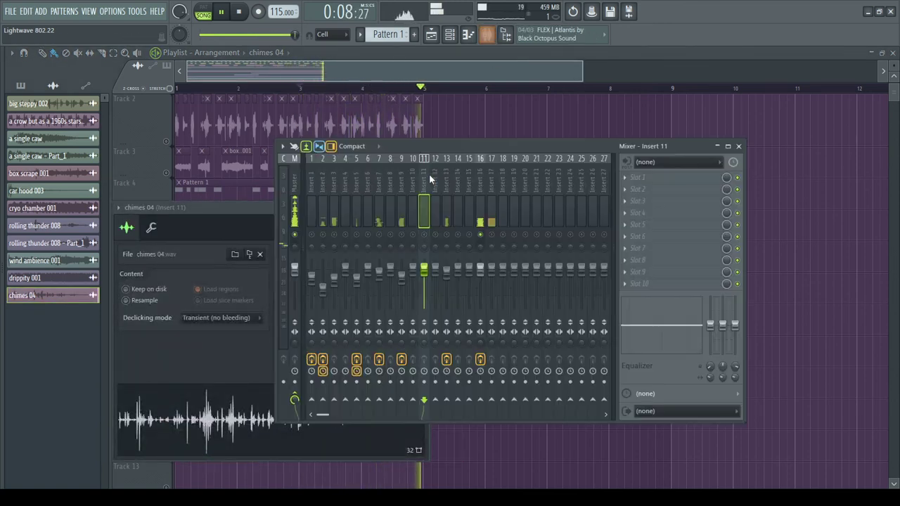
right_click(425, 235)
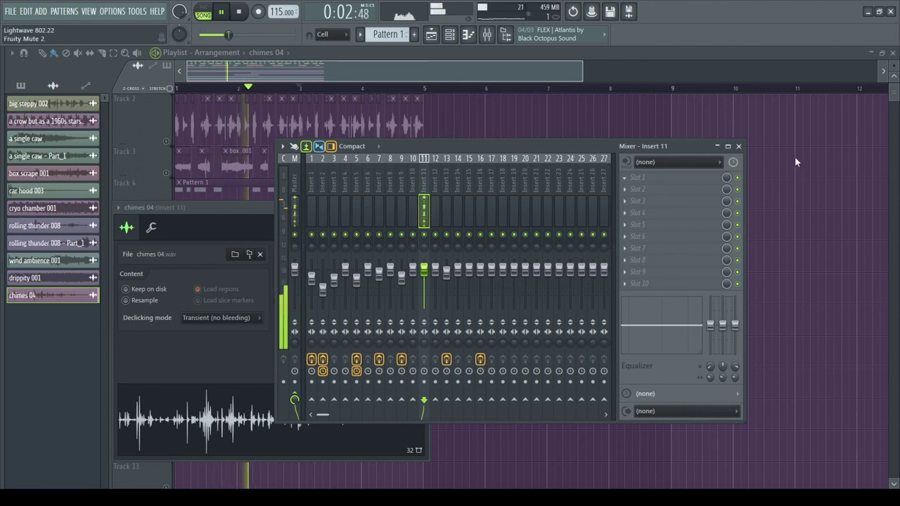
Step: Add Fruity delay bank, Fruity Phaser and Fruity Limiter to insert 11, with the limiter at 7.0 dB gain and a lowered ceiling
left_click(804, 109)
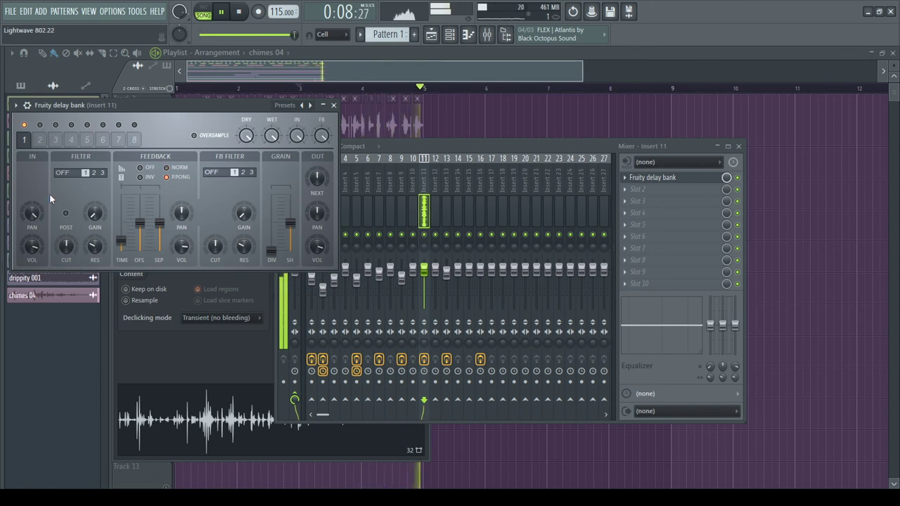
left_click(651, 191)
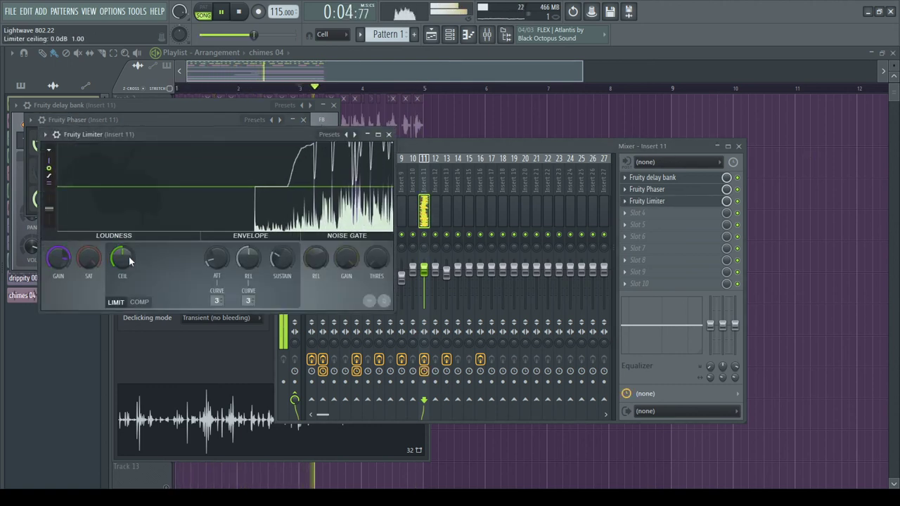
left_click_drag(63, 264, 63, 286)
left_click_drag(124, 260, 124, 270)
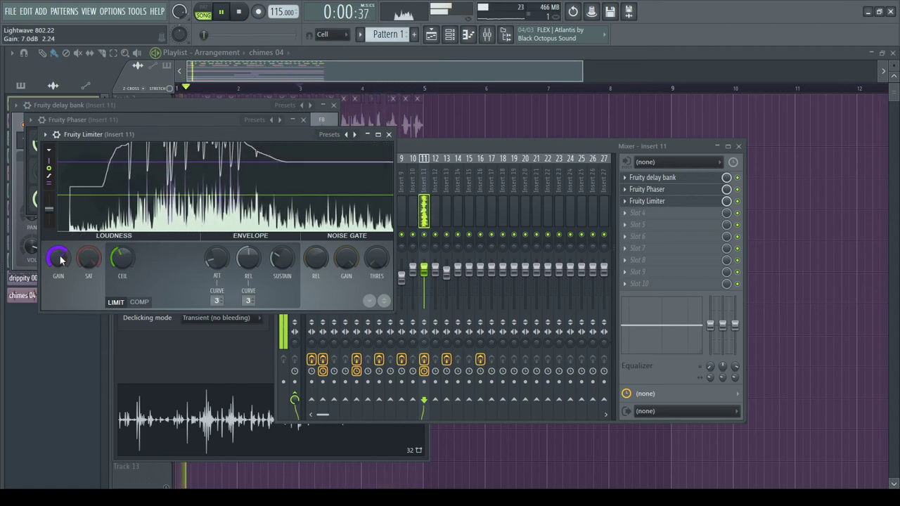
left_click(389, 133)
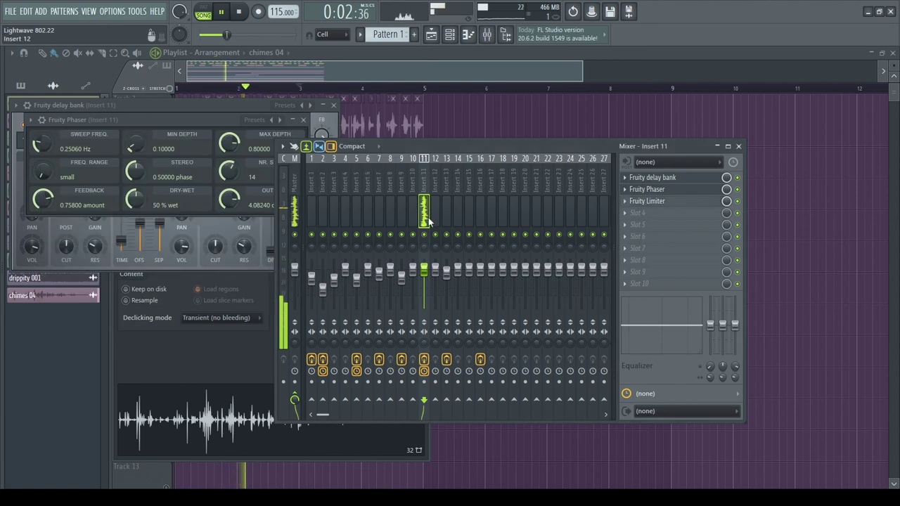
Step: Return to the playlist and unmute all tracks to hear the full mix
right_click(454, 113)
right_click(167, 142)
right_click(166, 142)
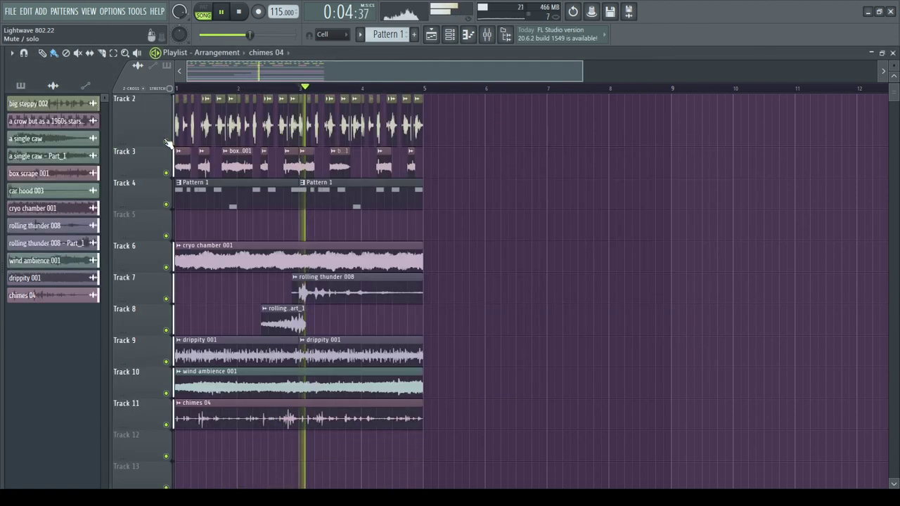
Step: Solo the wind ambience track and add a Fruity Reeverb to insert 17 with size 100, 5.1 sec decay, 54% dry and 70% reverb
right_click(166, 393)
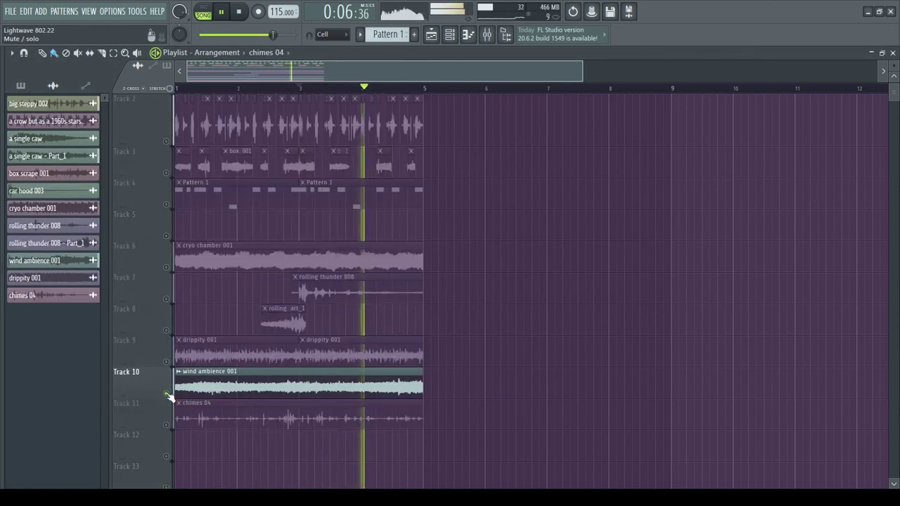
left_click(487, 33)
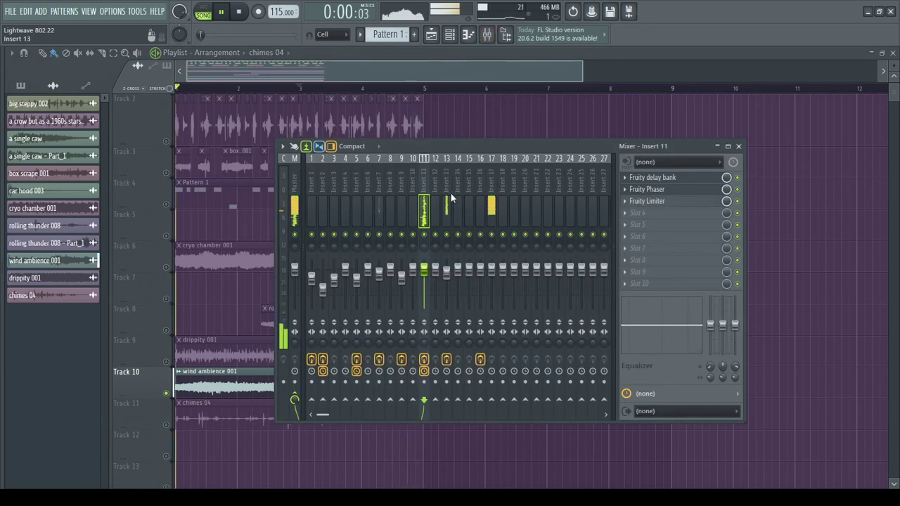
left_click(492, 211)
right_click(210, 310)
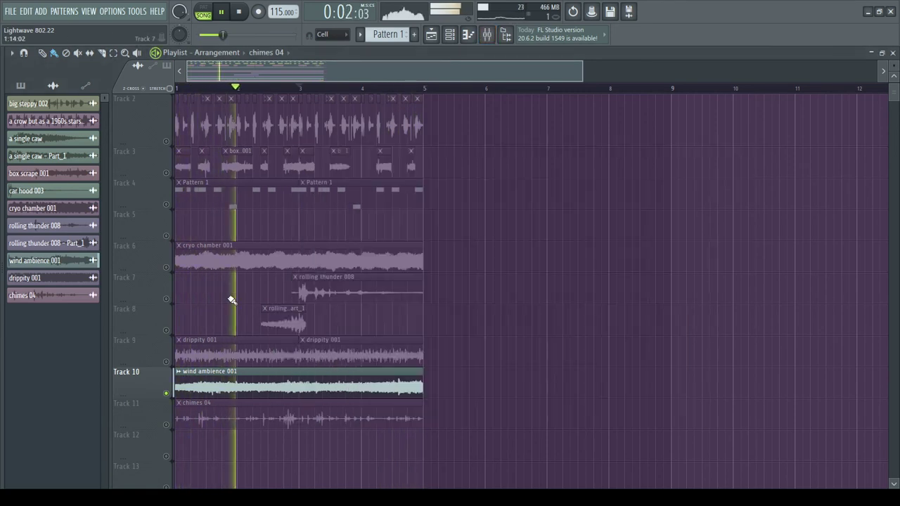
left_click(487, 34)
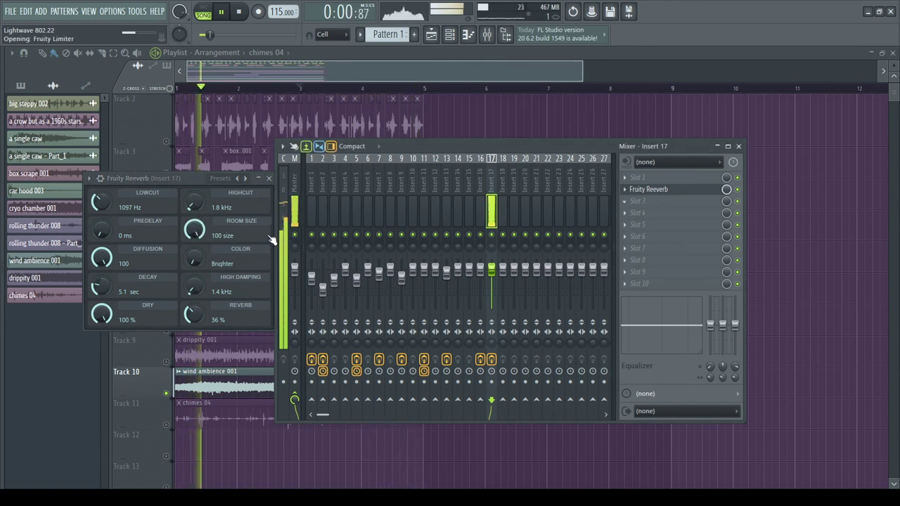
left_click_drag(102, 314, 102, 345)
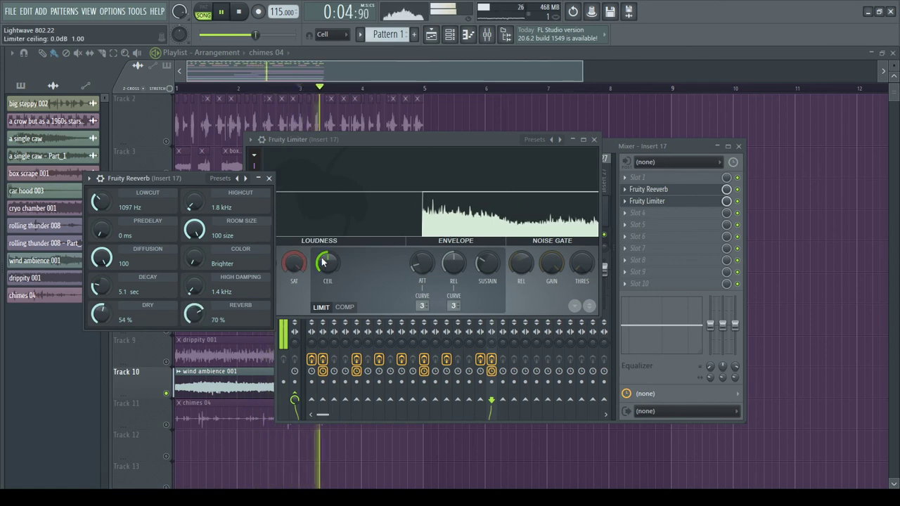
Step: Add a Fruity Limiter to insert 17 and lower its ceiling to about -12.9 dB
left_click(350, 260)
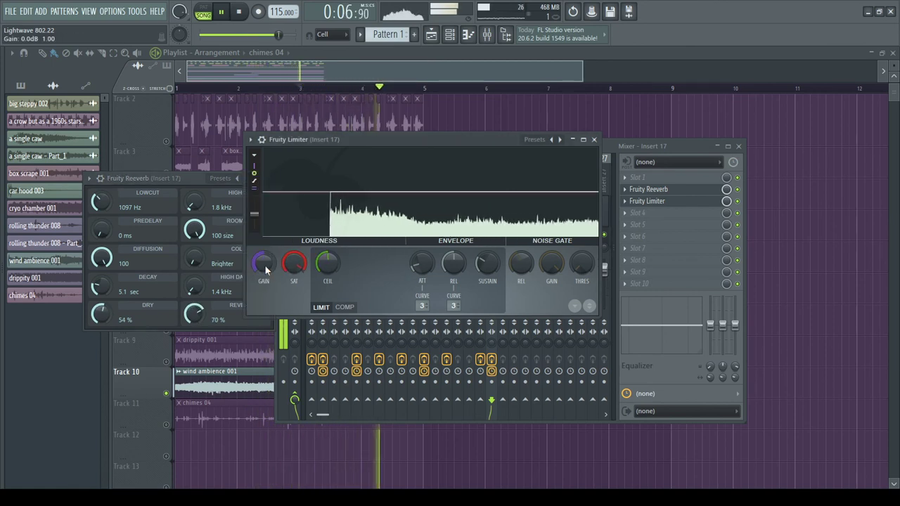
left_click_drag(323, 265, 329, 323)
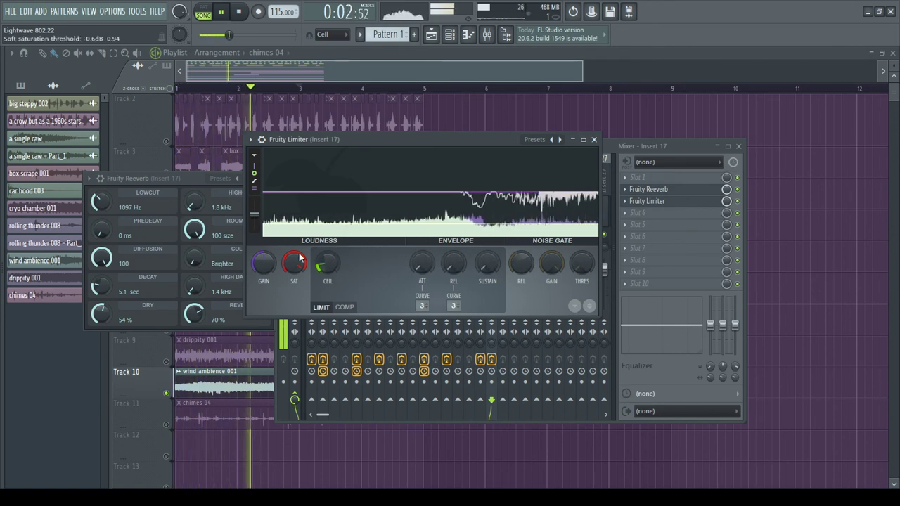
left_click_drag(323, 264, 323, 258)
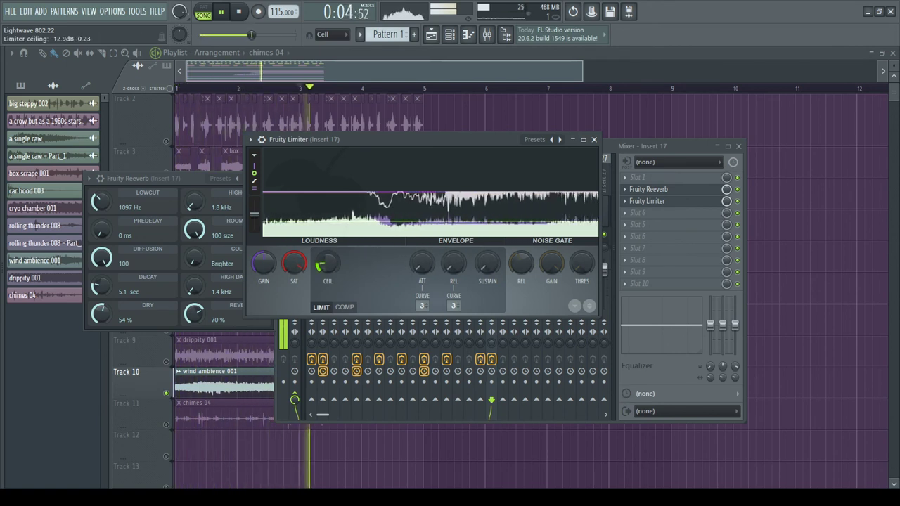
Step: Lower insert 17's level and add Fruity parametric EQ 2 with a low-mid boost and a narrower upper-range cut
key("F9")
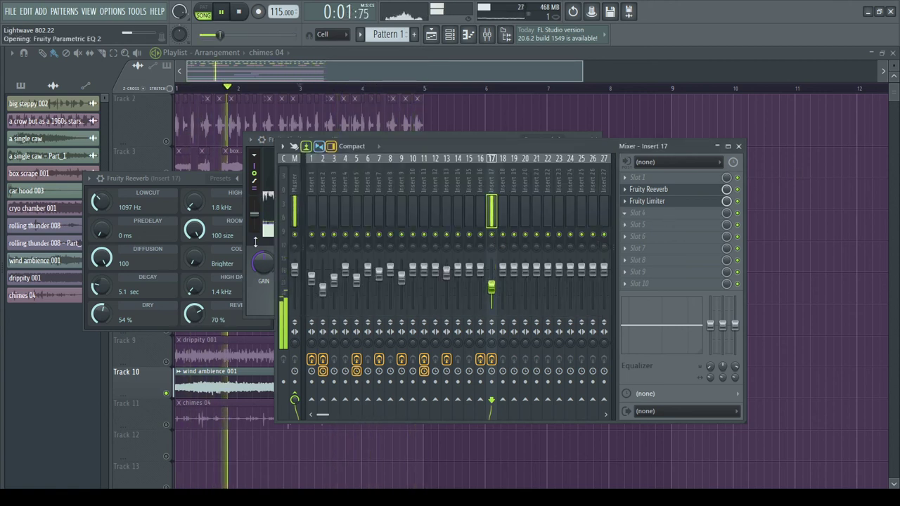
left_click_drag(439, 376, 439, 395)
left_click_drag(266, 297, 234, 278)
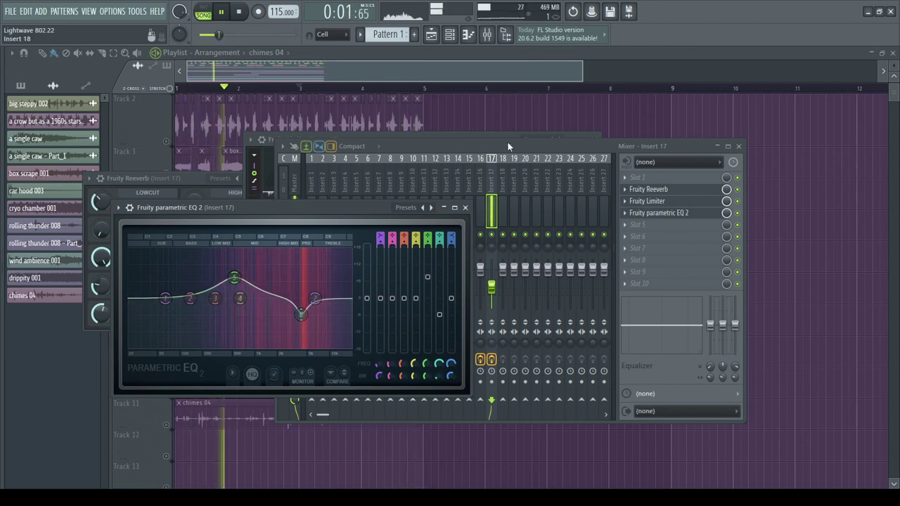
Step: Solo drippity 001 on Track 9, add a Fruity Limiter to insert 16, and adjust its ceiling and gain
right_click(501, 116)
right_click(167, 362)
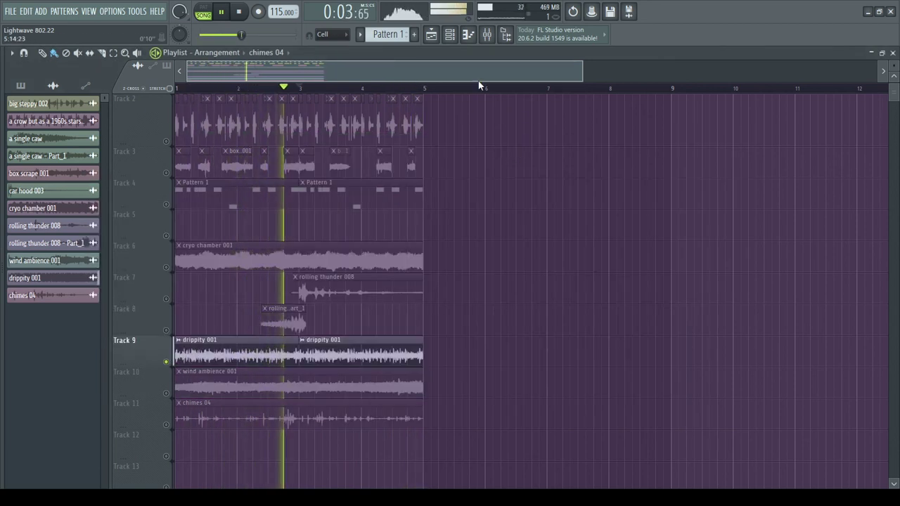
key("F9")
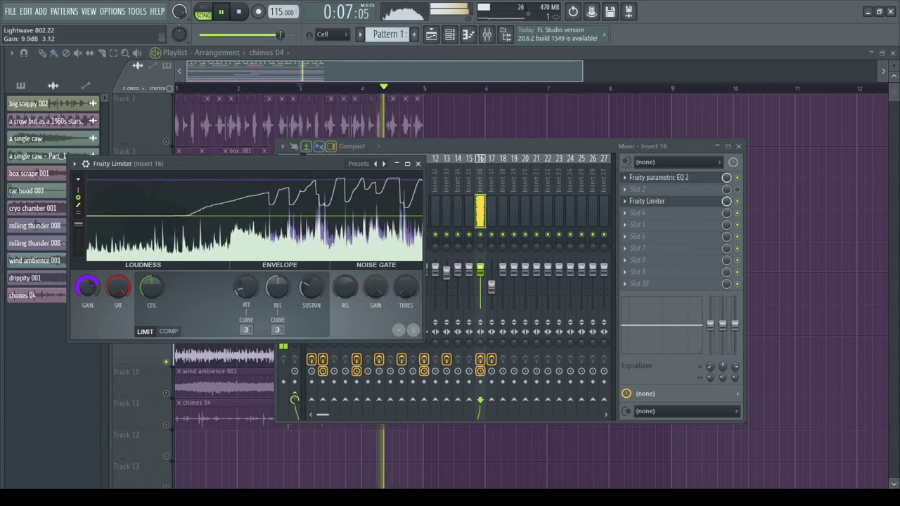
left_click_drag(162, 291, 163, 228)
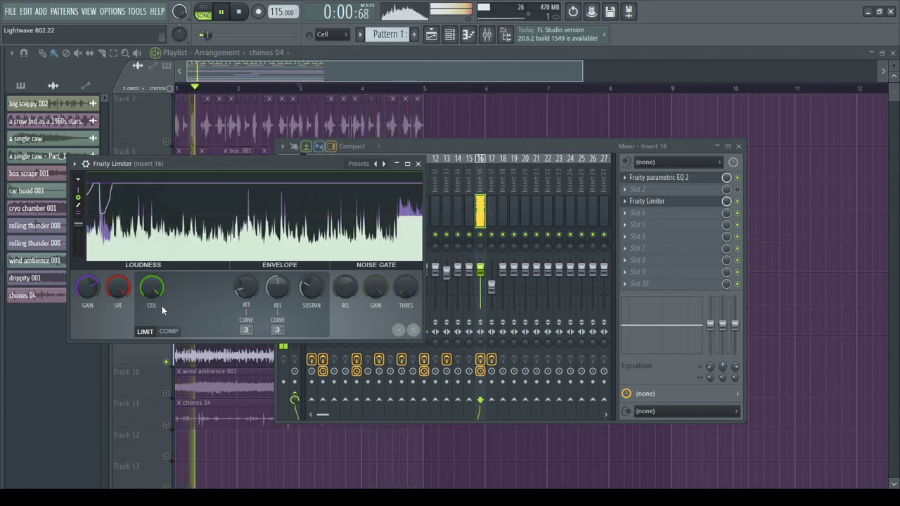
left_click_drag(89, 289, 89, 243)
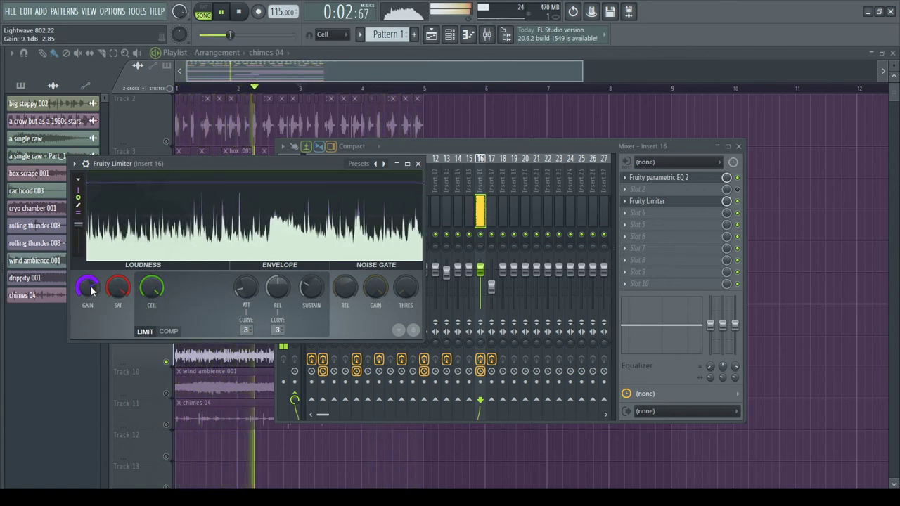
left_click_drag(92, 289, 94, 324)
Step: Switch insert 16's limiter to compressor mode and compress the drips with a low threshold, higher ratio and adjusted release
left_click(169, 332)
left_click_drag(153, 288, 153, 329)
left_click_drag(213, 288, 213, 264)
left_click_drag(276, 289, 276, 337)
left_click_drag(279, 288, 252, 274)
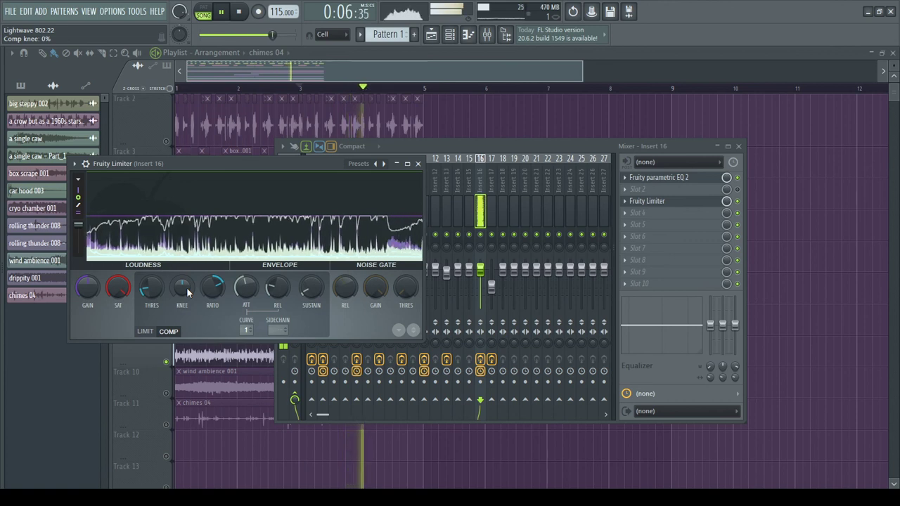
left_click_drag(149, 289, 149, 279)
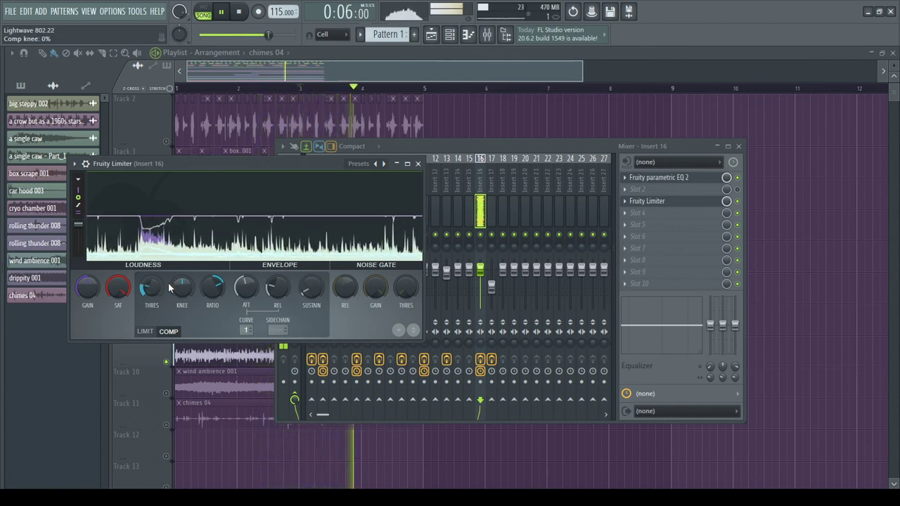
Step: Gate the drips in insert 16's limiter with a -6.9 dB noise threshold and minimum release and gain, and raise the compressor threshold
left_click_drag(405, 288, 344, 309)
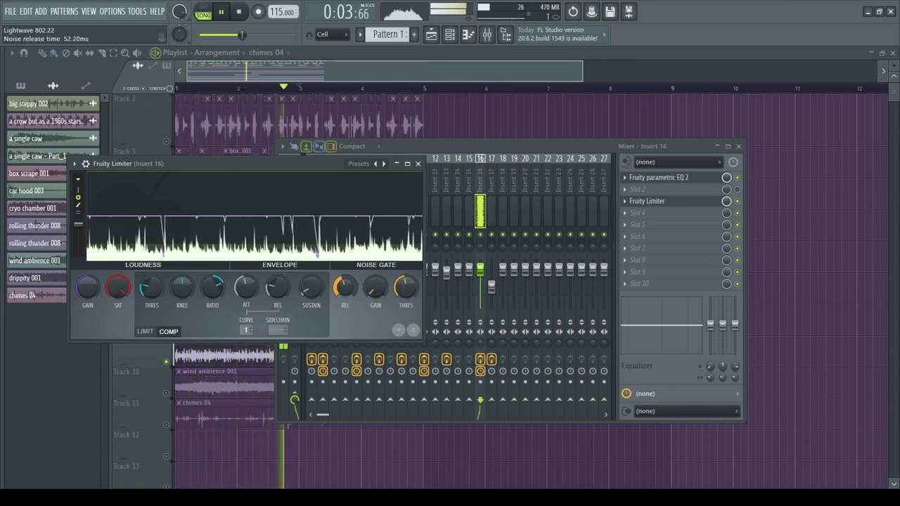
left_click_drag(153, 285, 154, 243)
left_click_drag(405, 288, 406, 269)
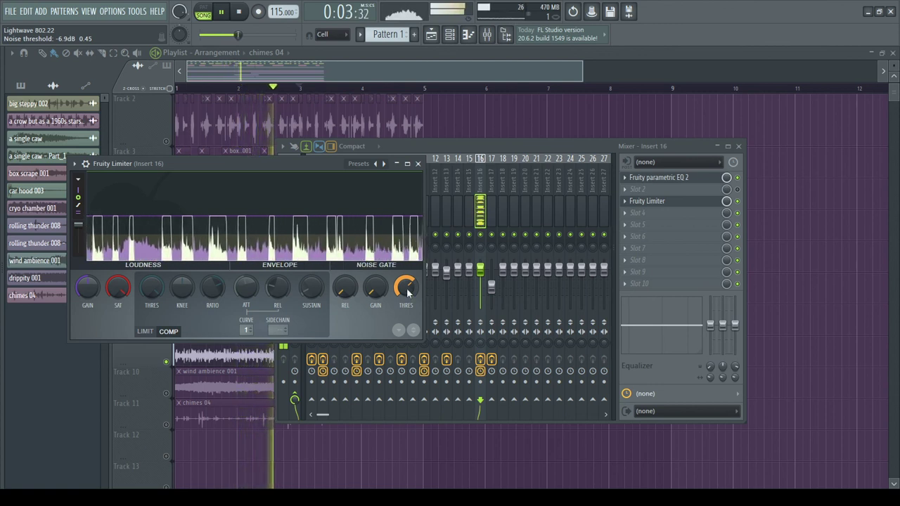
Step: Add Fruity Chorus with 59 degrees stereo and Fruity delay bank after the limiter on insert 16
left_click(616, 242)
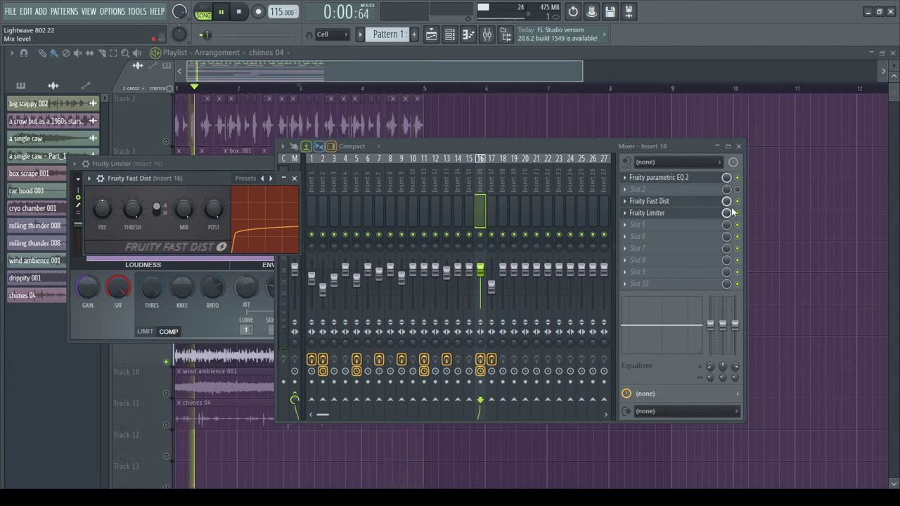
left_click(738, 213)
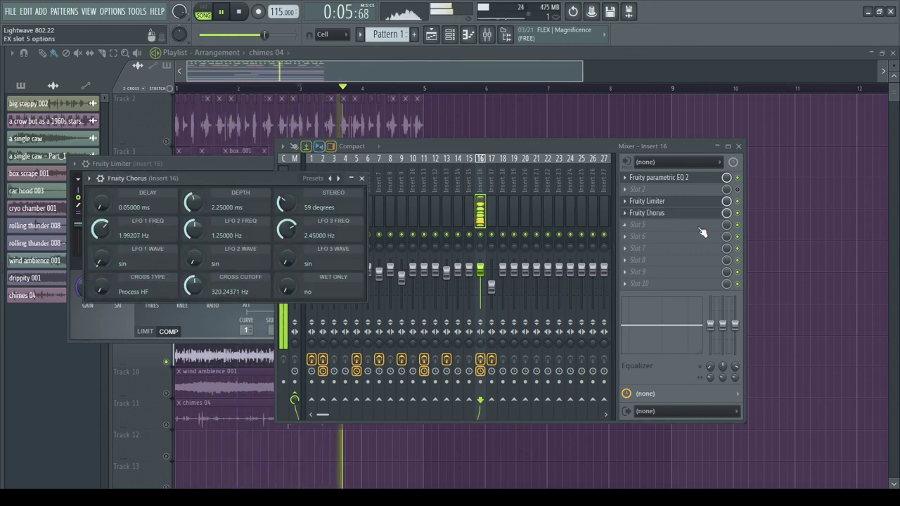
left_click(623, 224)
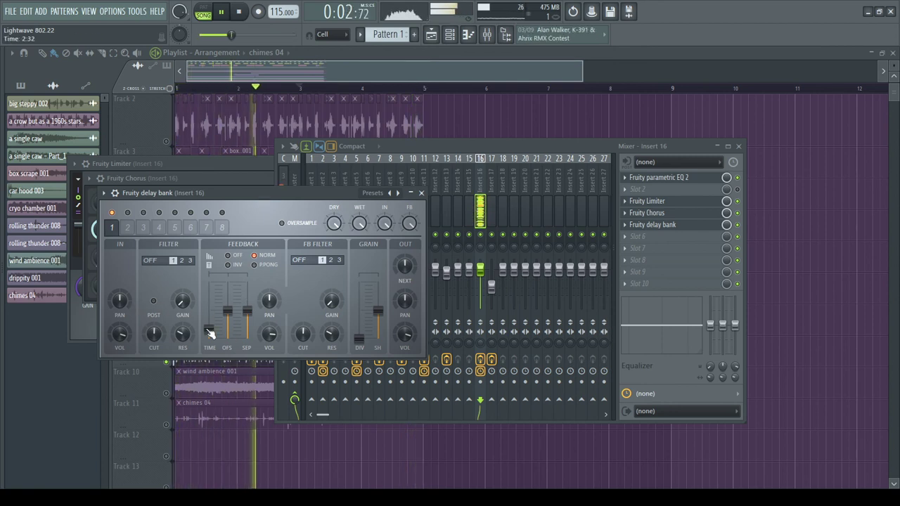
Step: Lower insert 16's level to about -8.1 dB and move its delay bank down to slot 6 with ping-pong feedback
left_click_drag(480, 276, 480, 285)
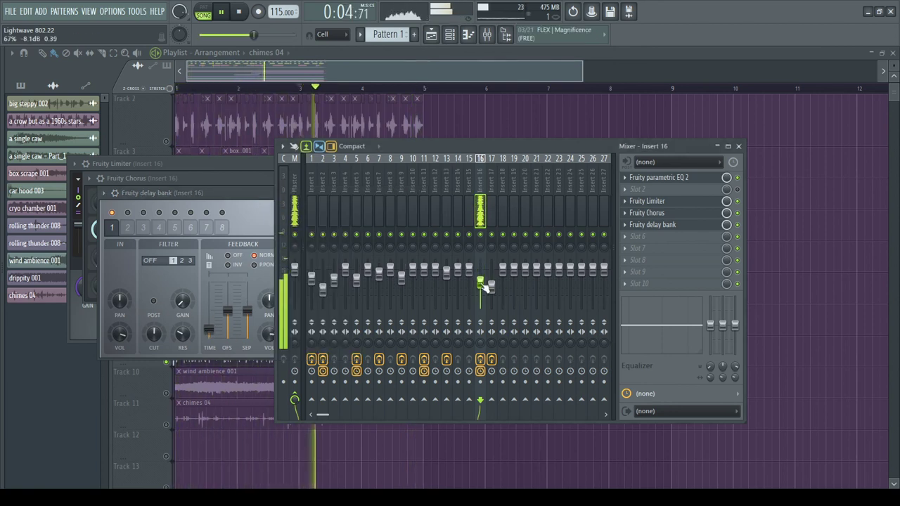
left_click_drag(665, 242, 664, 239)
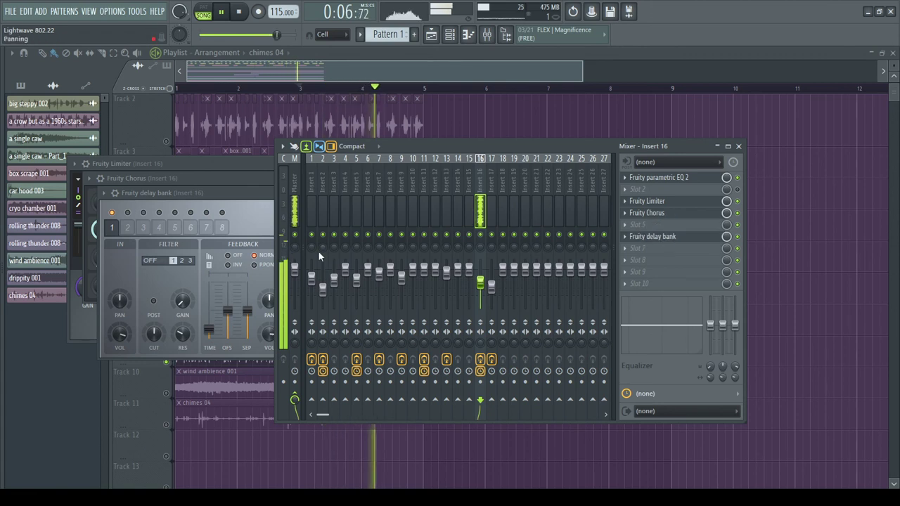
left_click(258, 270)
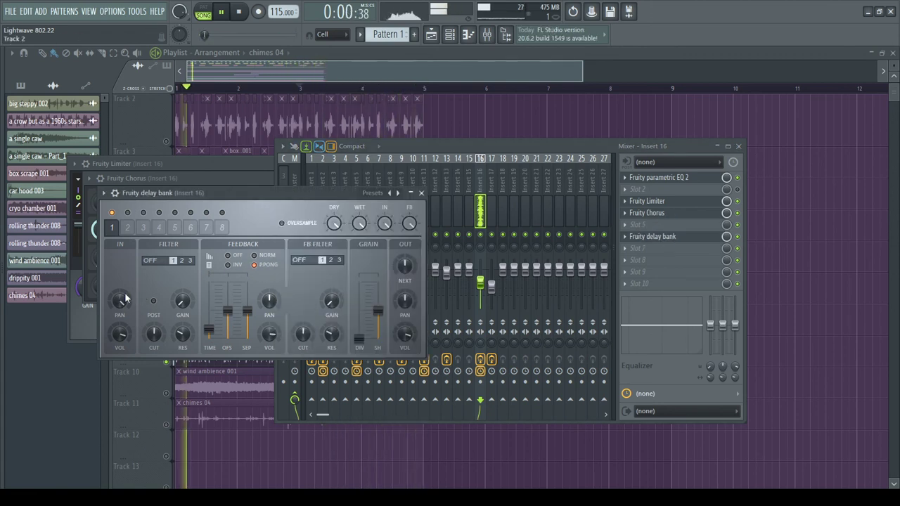
left_click(624, 254)
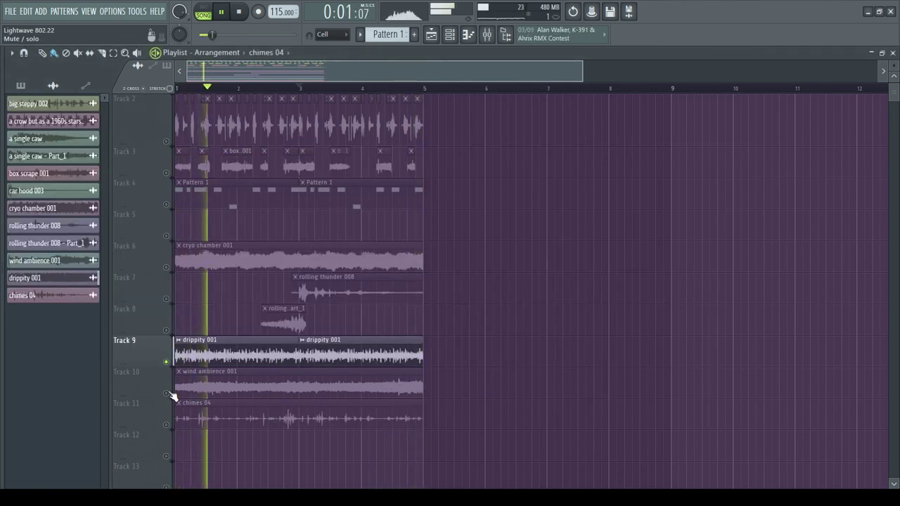
Step: Audition the wind ambience and chimes tracks solo, and restore playback of all tracks
left_click(167, 393, "ctrl")
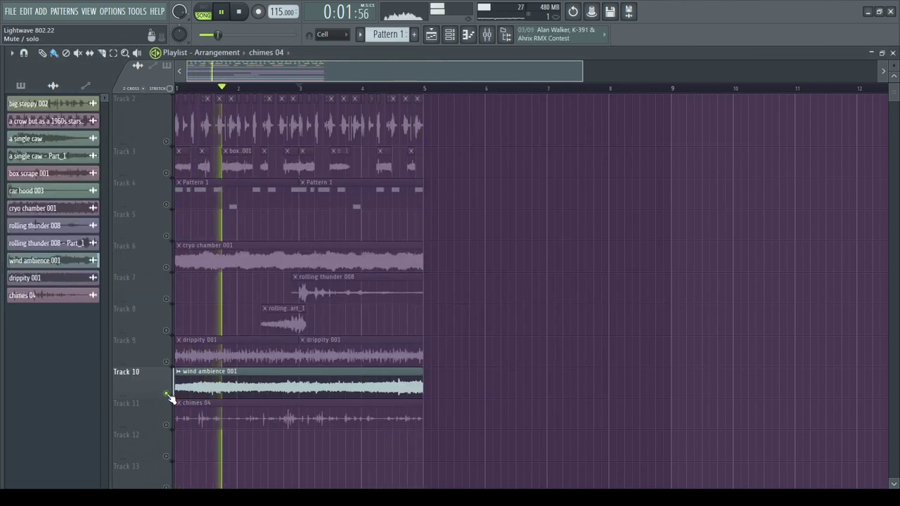
left_click(169, 424, "ctrl")
left_click(170, 425, "ctrl")
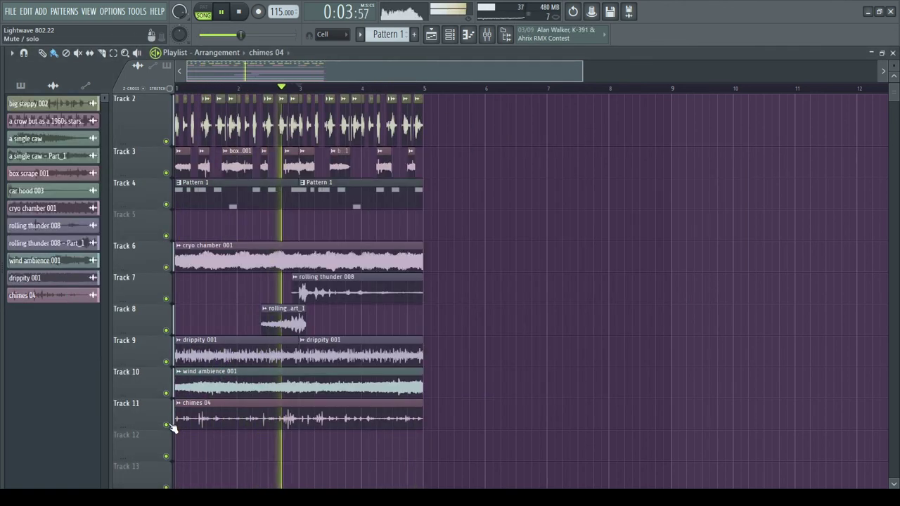